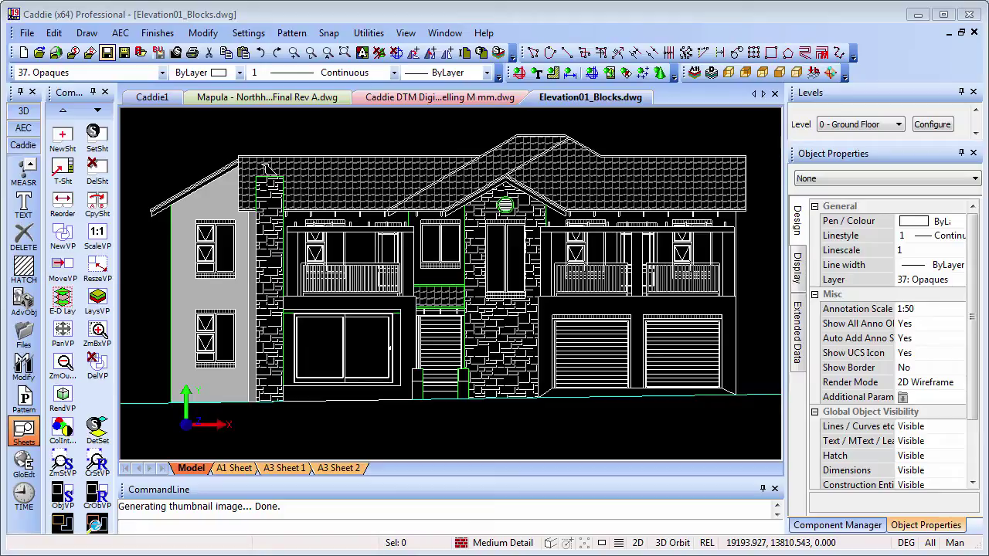
# - Check the terrain model and site plan notes drawings, then return to the front elevation
pyautogui.click(477, 97)
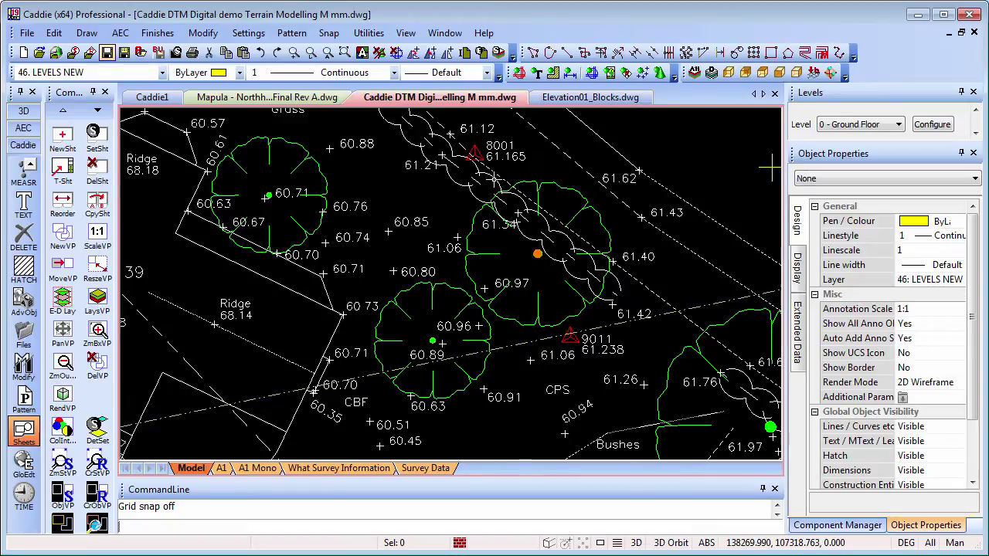
pyautogui.click(268, 97)
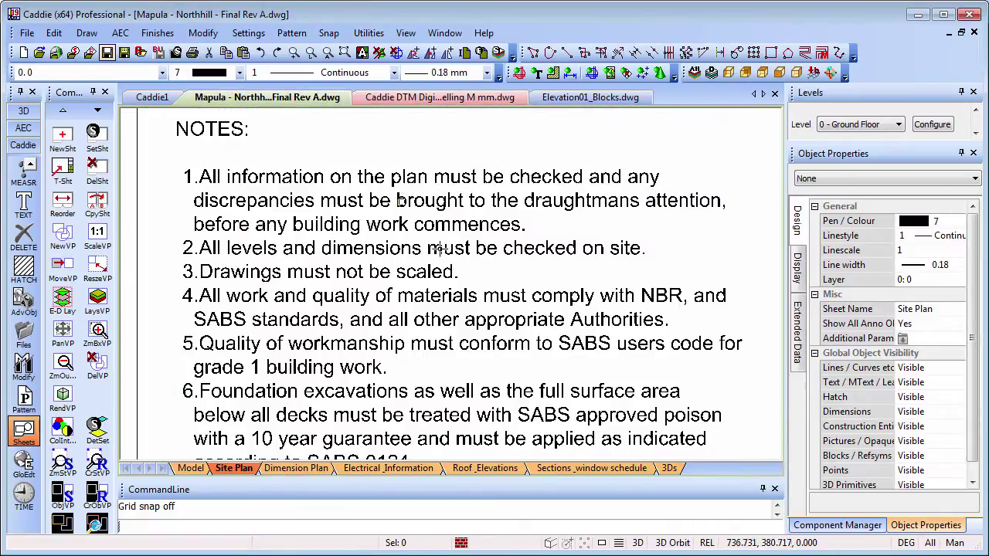
pyautogui.click(395, 249)
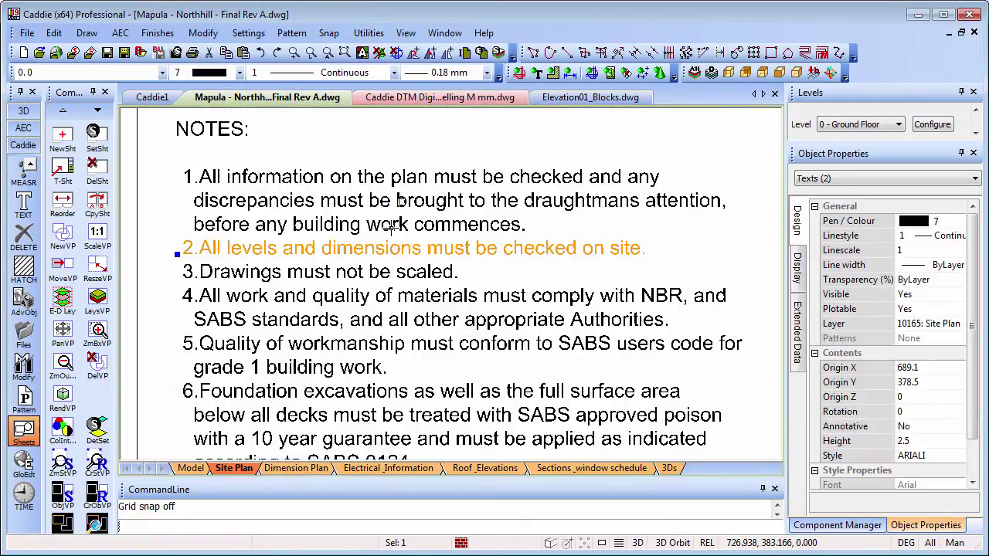
pyautogui.click(386, 224)
pyautogui.click(391, 200)
pyautogui.click(395, 182)
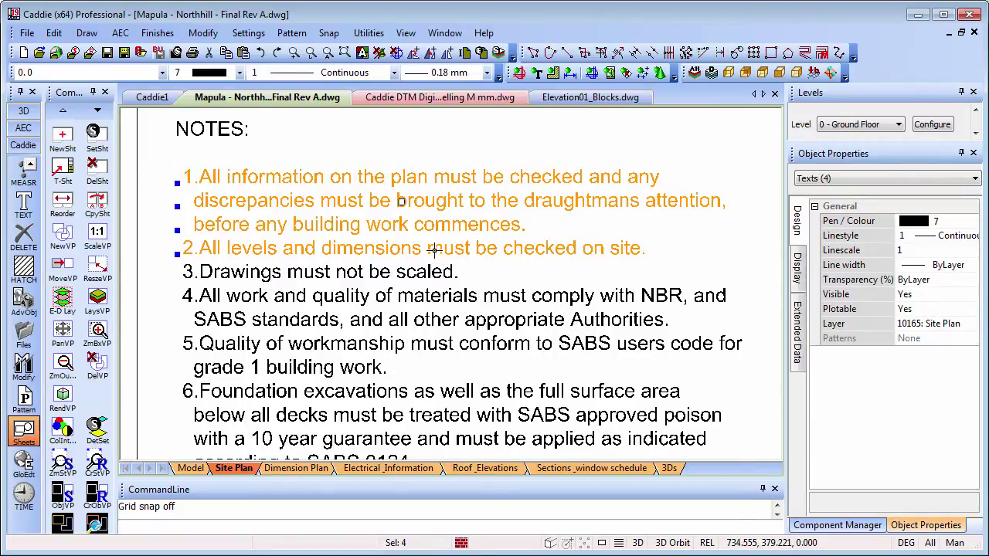
pyautogui.click(544, 98)
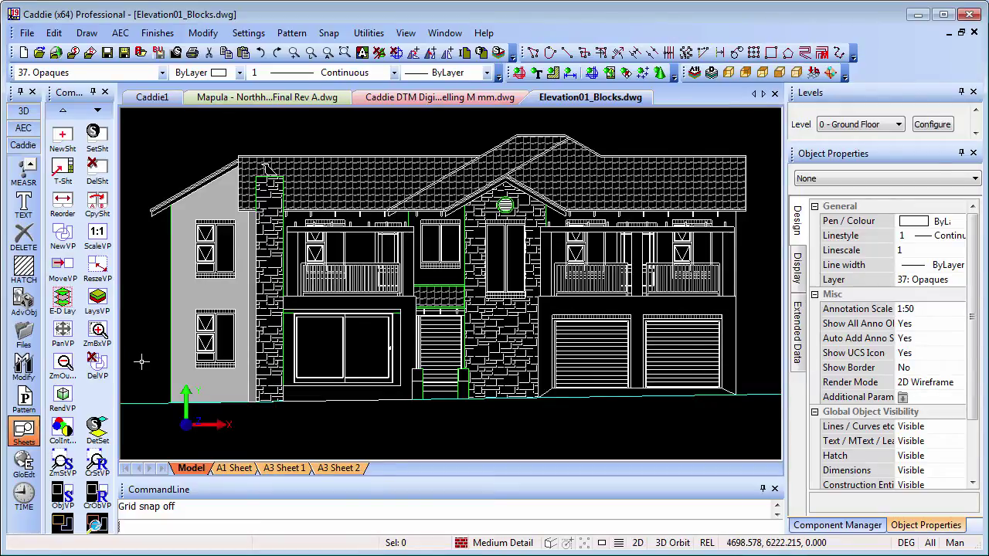
# - Place the text 'Front Elevation' below the house using the default text settings
pyautogui.click(24, 205)
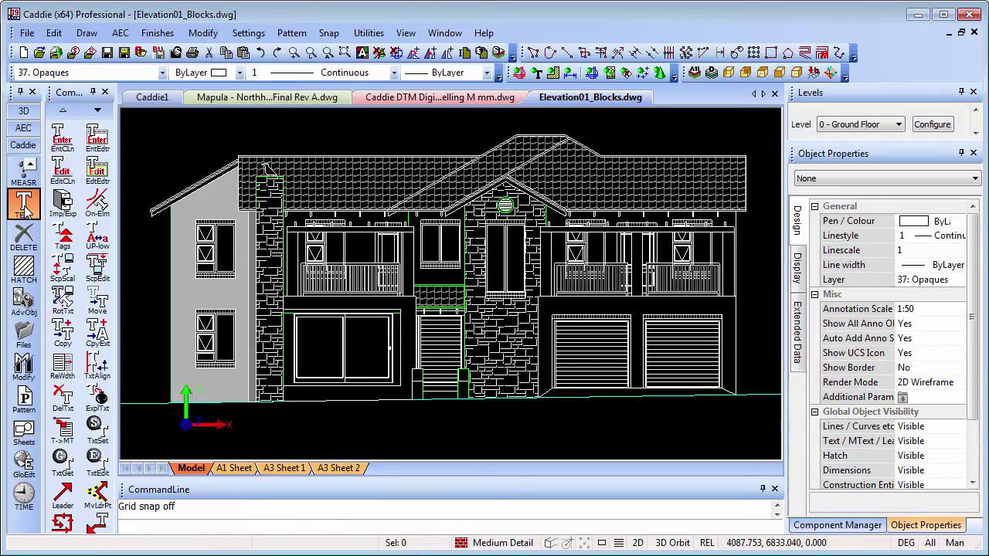
pyautogui.click(94, 426)
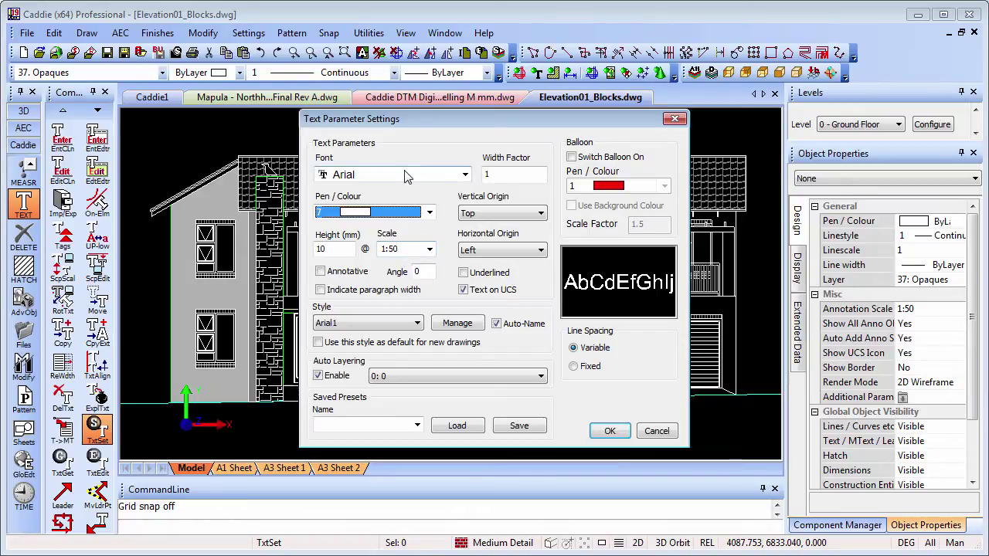
pyautogui.click(610, 430)
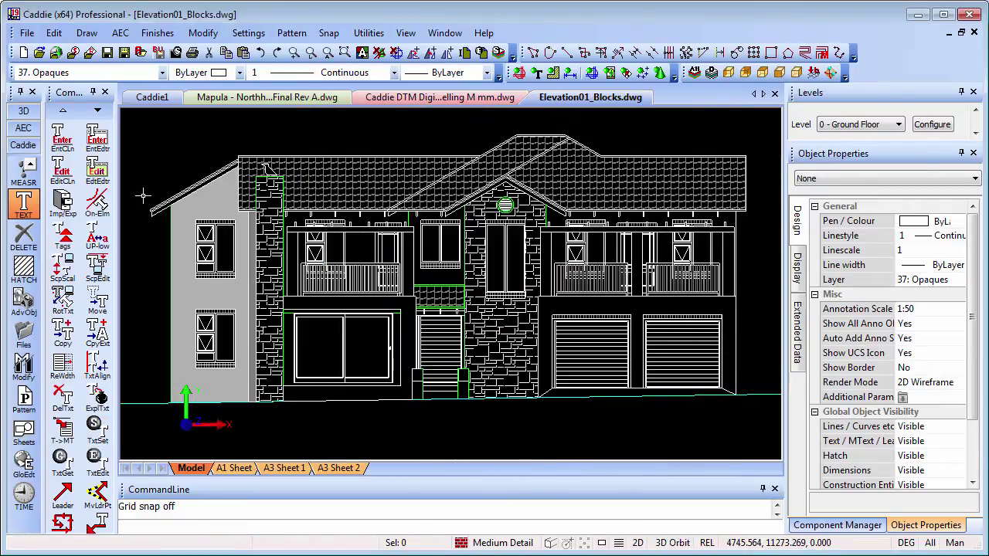
pyautogui.click(98, 141)
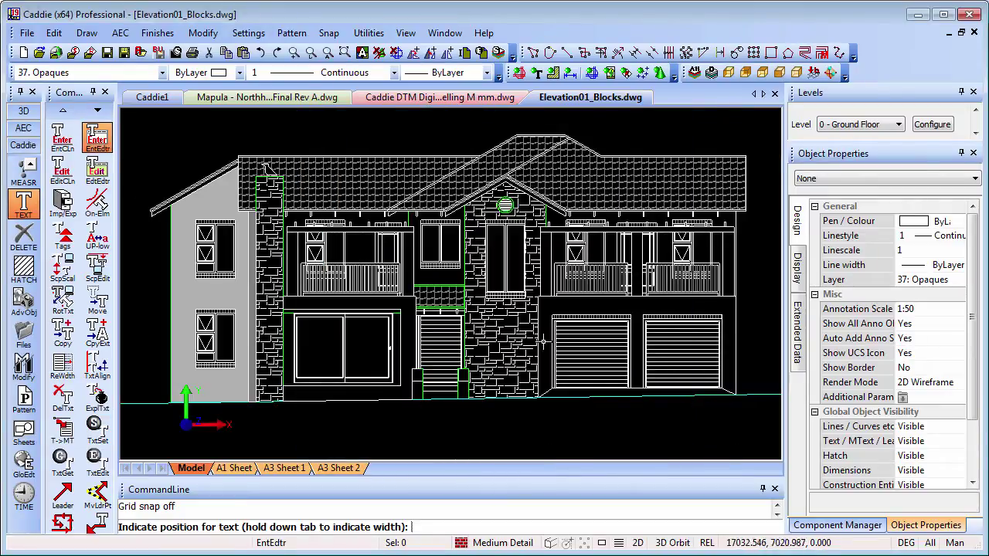
pyautogui.click(206, 429)
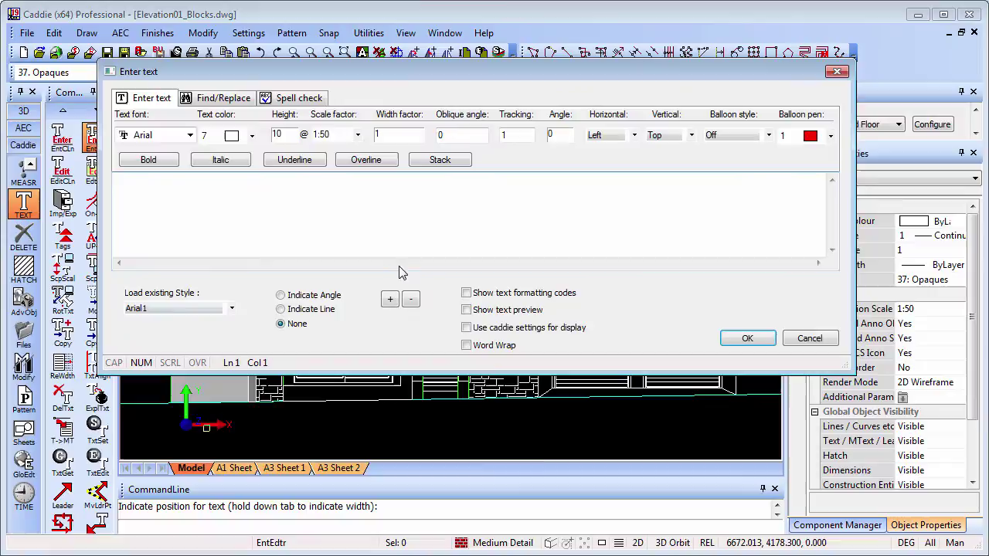
pyautogui.write('Front ELevation')
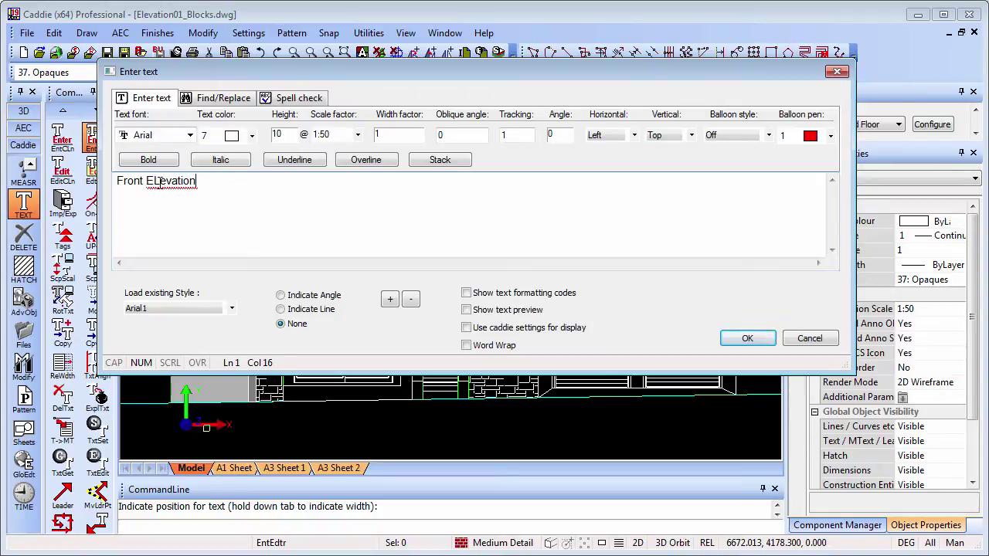
pyautogui.press('BackSpace')
pyautogui.write('l')
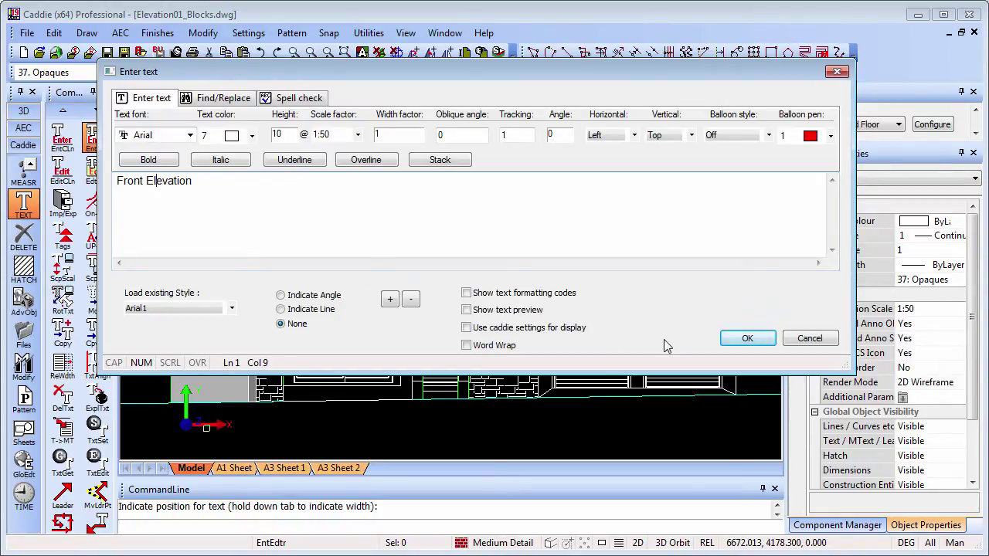
pyautogui.click(748, 337)
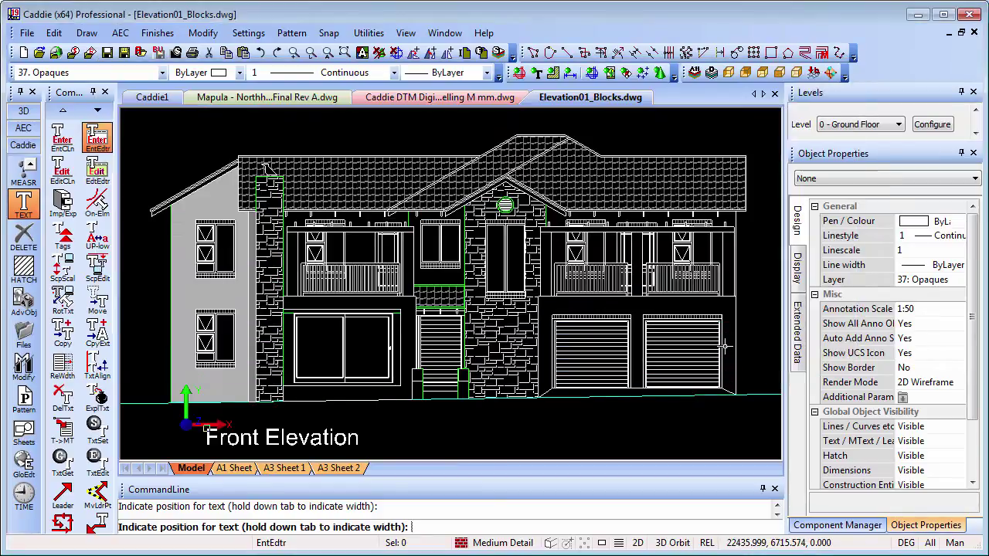
pyautogui.press('Escape')
# - Move the Front Elevation label up to sit just below the ground line
pyautogui.click(209, 426)
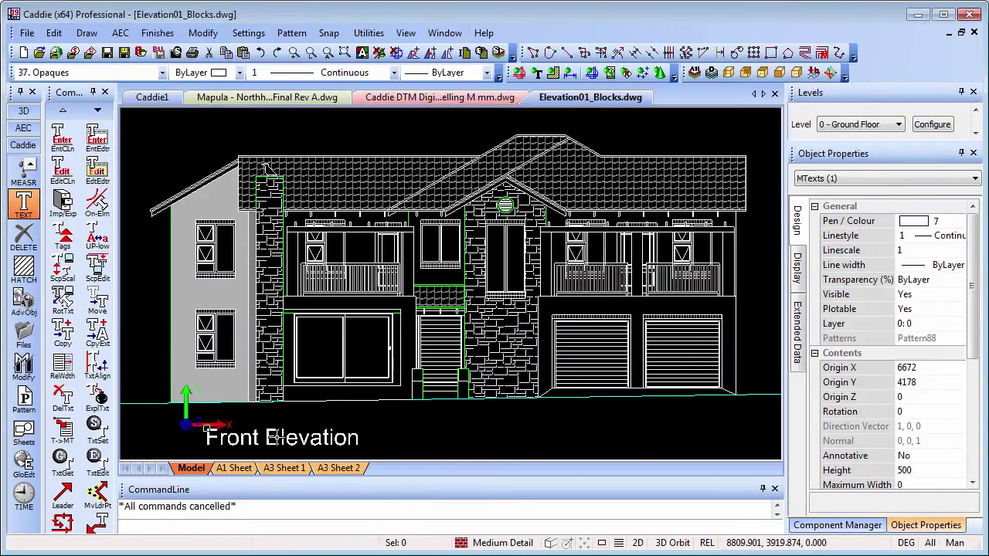
pyautogui.click(209, 427)
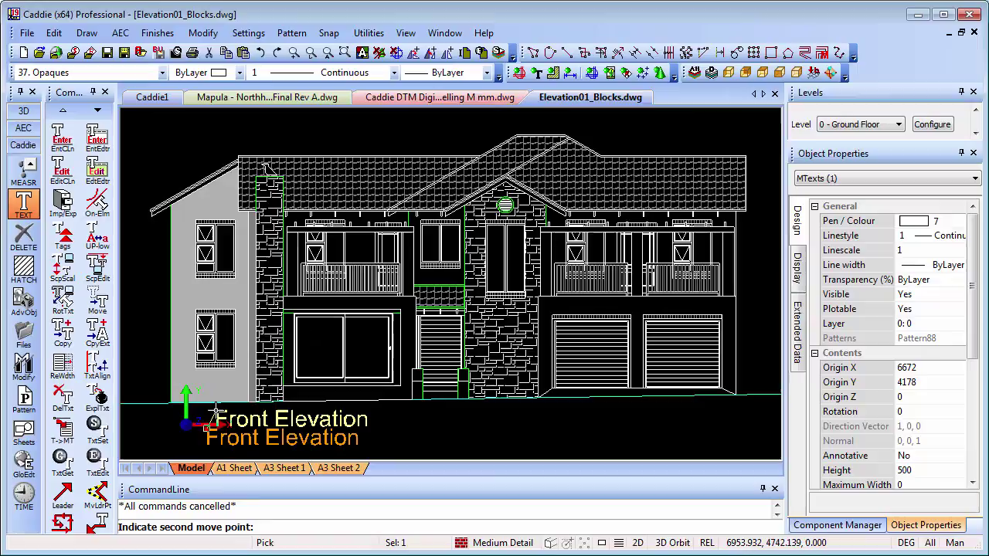
pyautogui.press('Escape')
pyautogui.press('Escape')
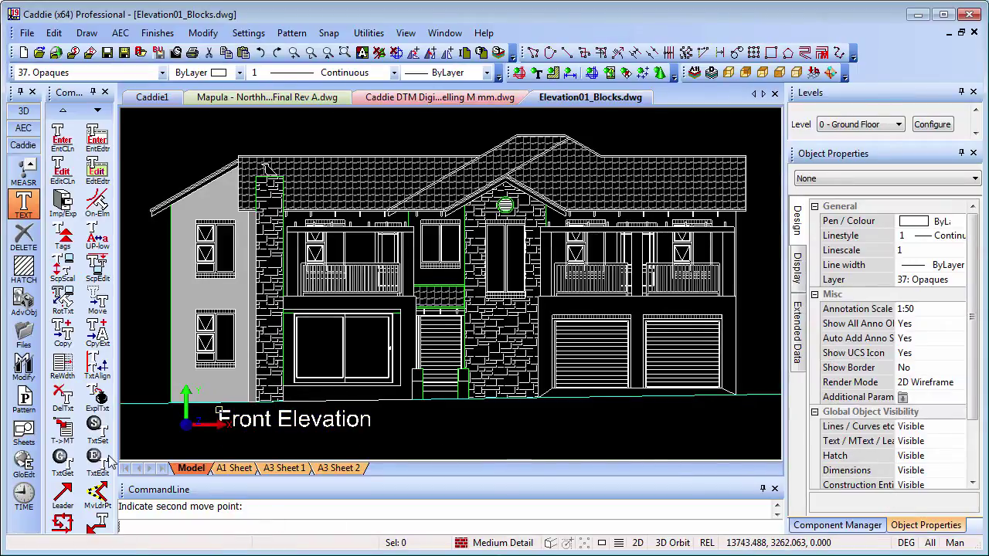
# - Frame the whole elevation with a rectangle and place it on A3 Sheet 1 at 1:50
pyautogui.click(24, 433)
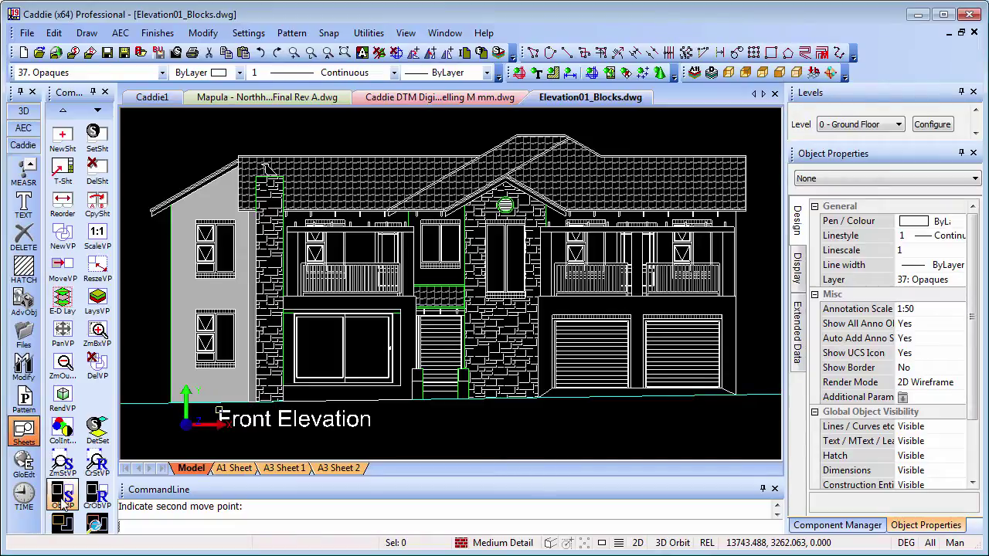
pyautogui.click(62, 494)
pyautogui.click(99, 523)
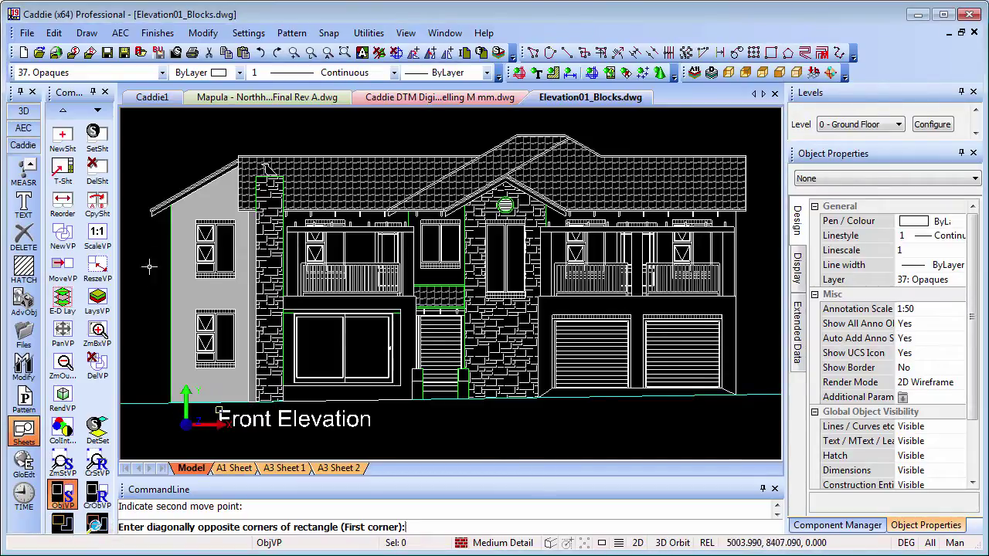
pyautogui.click(141, 132)
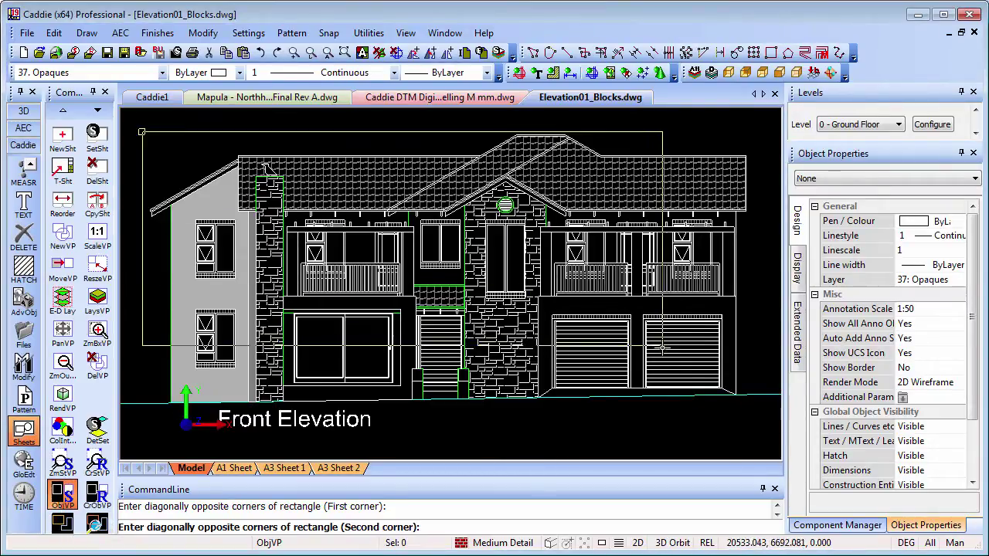
pyautogui.click(760, 432)
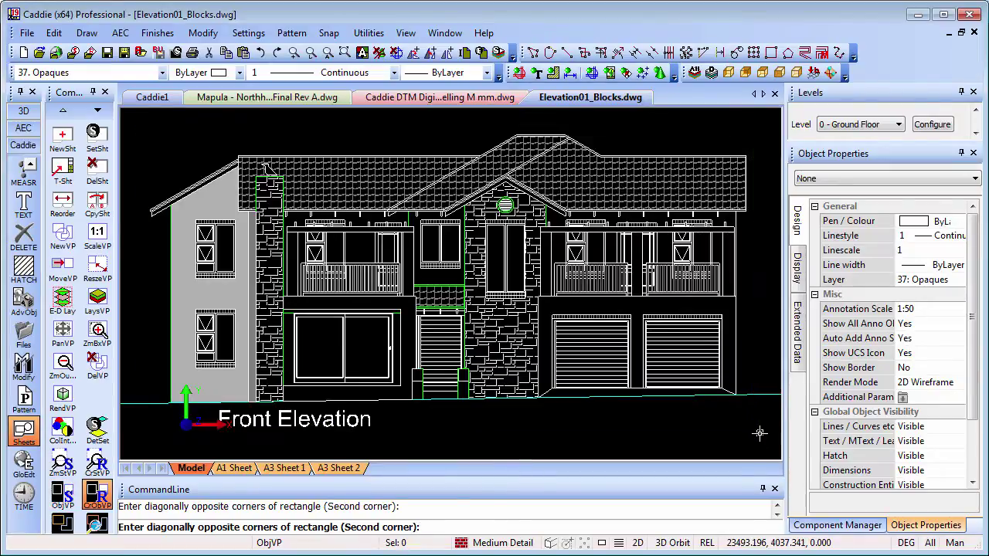
pyautogui.click(550, 101)
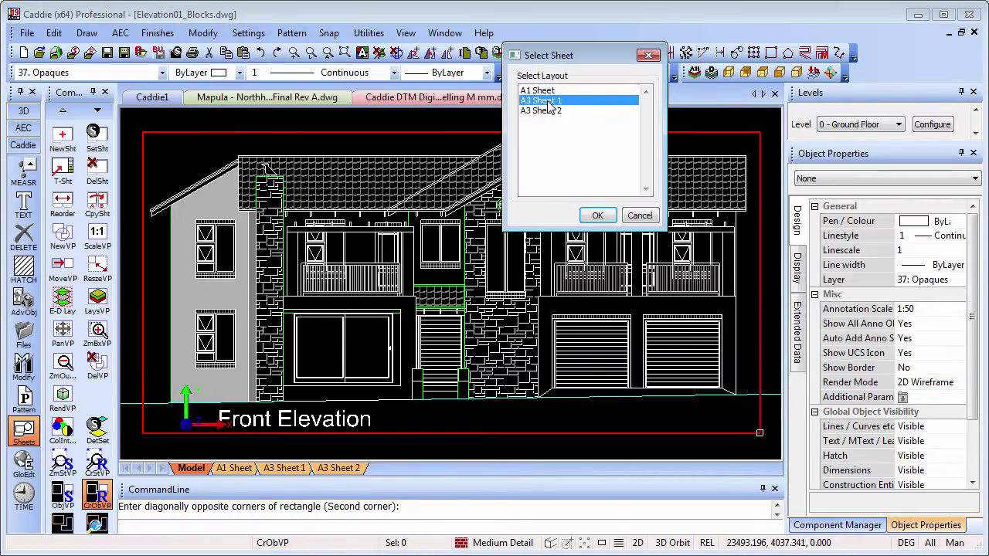
pyautogui.click(593, 215)
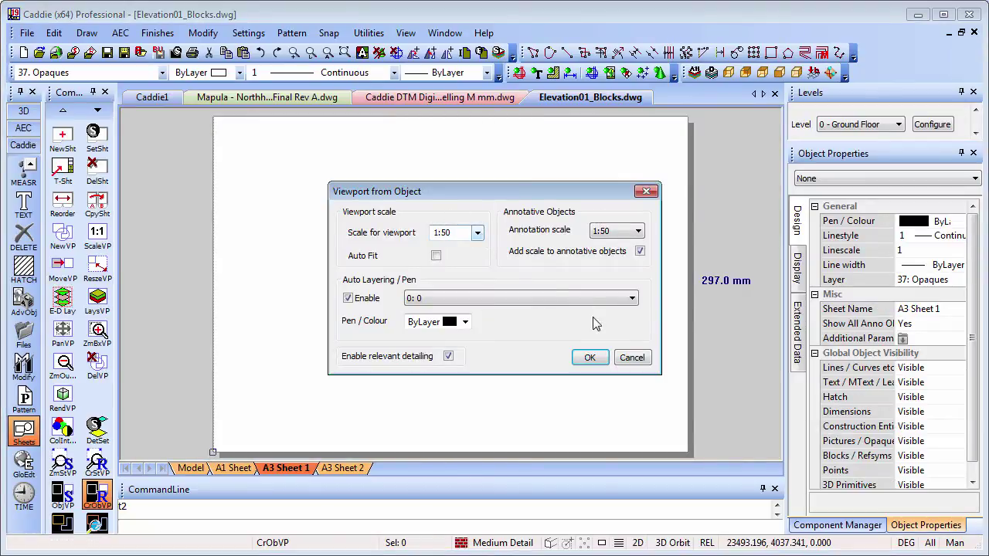
pyautogui.click(589, 356)
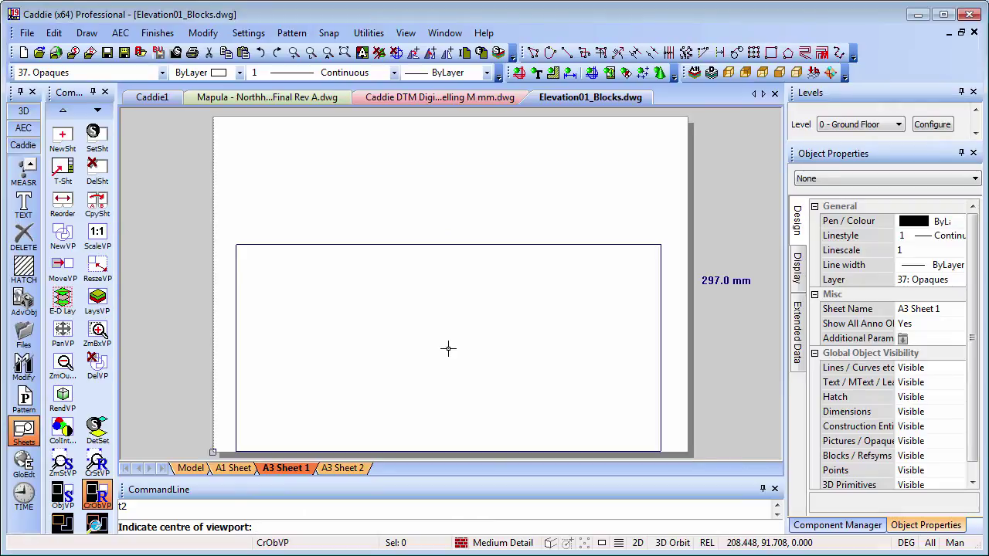
pyautogui.click(448, 347)
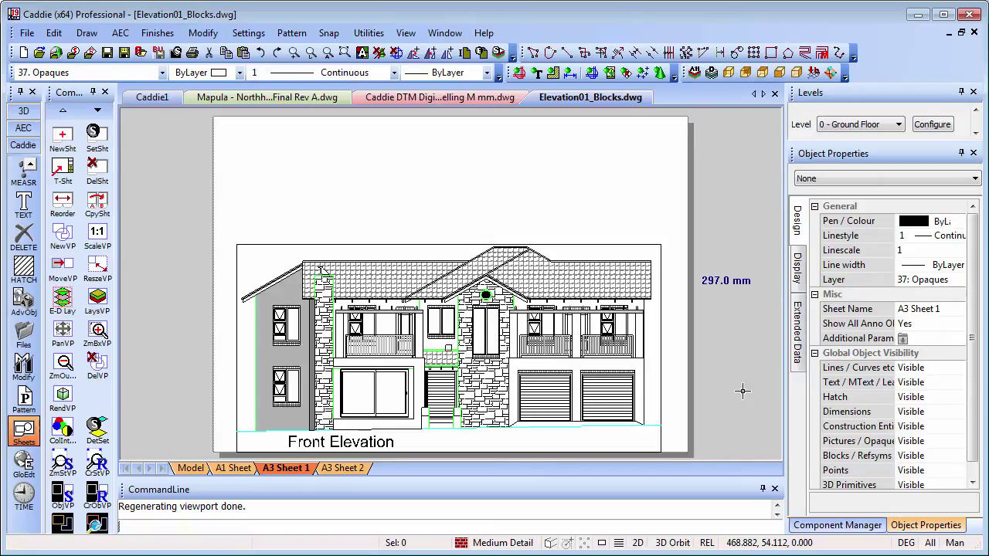
# - Create a 1:100 viewport without annotative scaling and place it above the first viewport
pyautogui.click(99, 495)
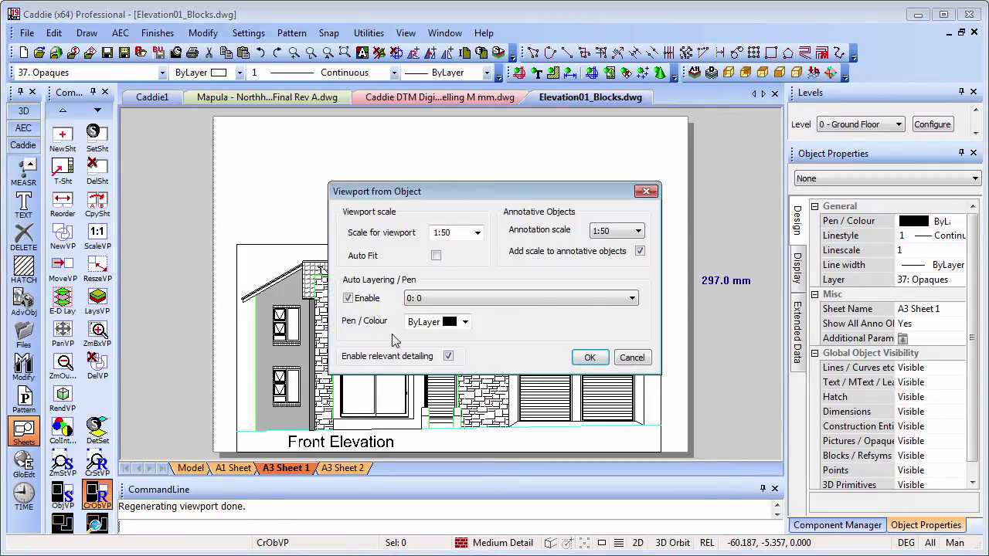
pyautogui.click(639, 251)
pyautogui.click(476, 233)
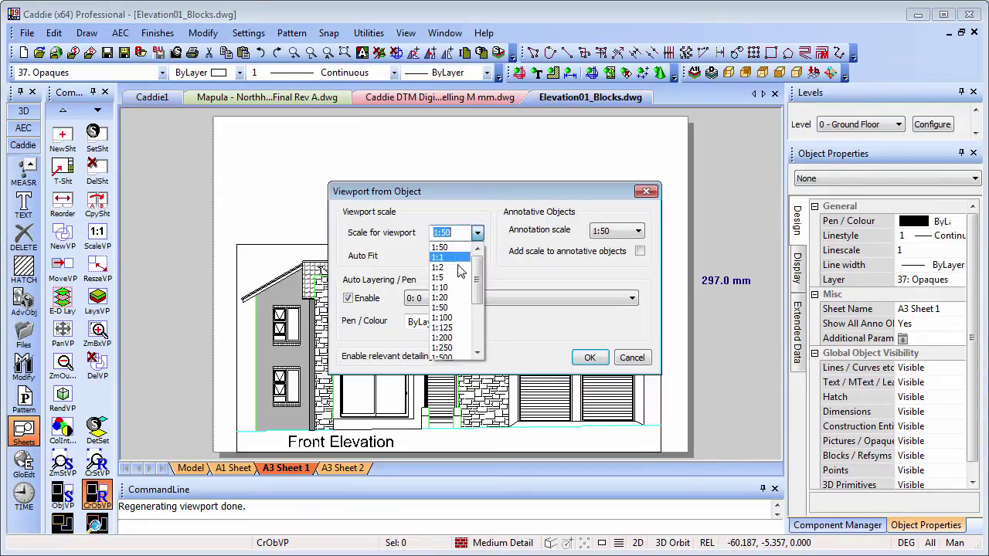
pyautogui.click(451, 319)
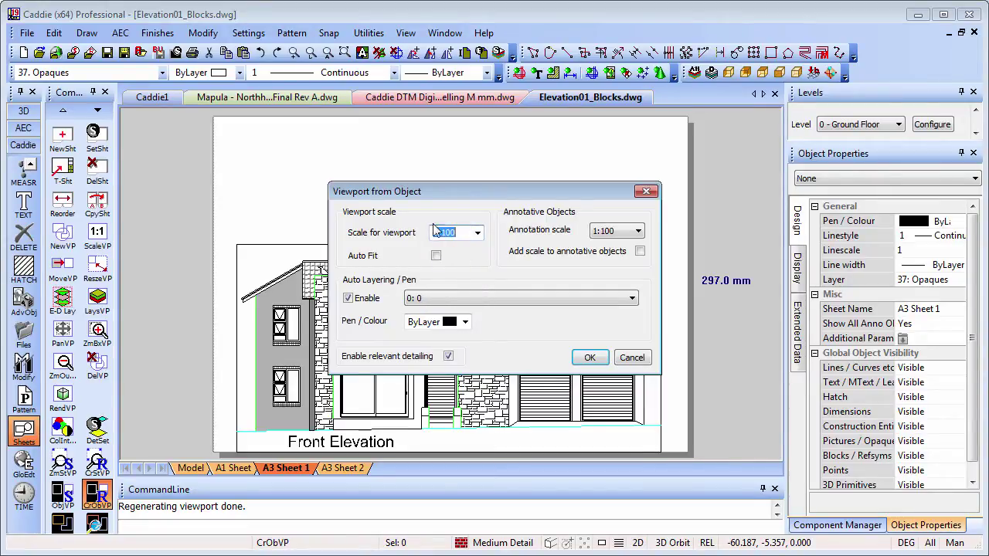
pyautogui.click(588, 358)
pyautogui.click(546, 184)
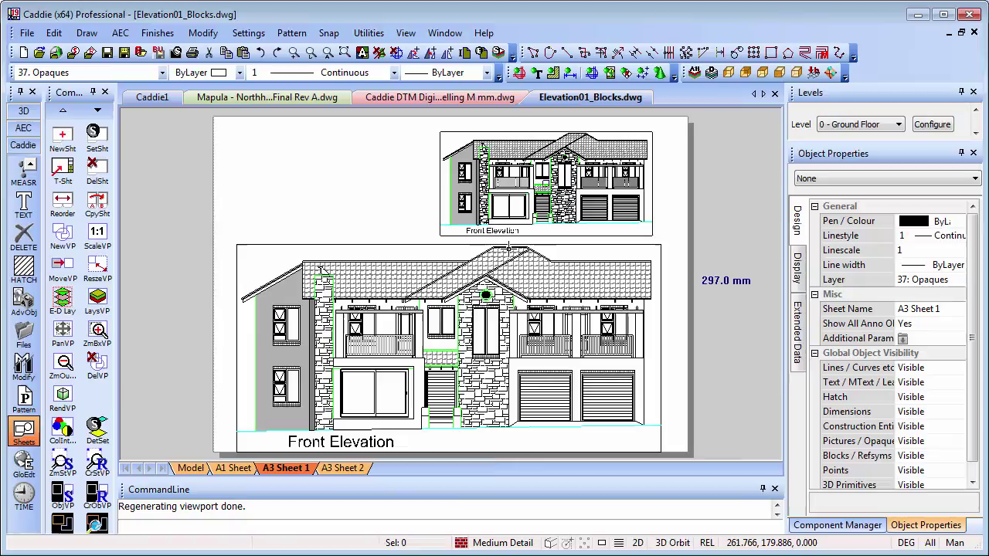
# - Back in model space, make default text annotative with a plotted height of 10
pyautogui.click(191, 468)
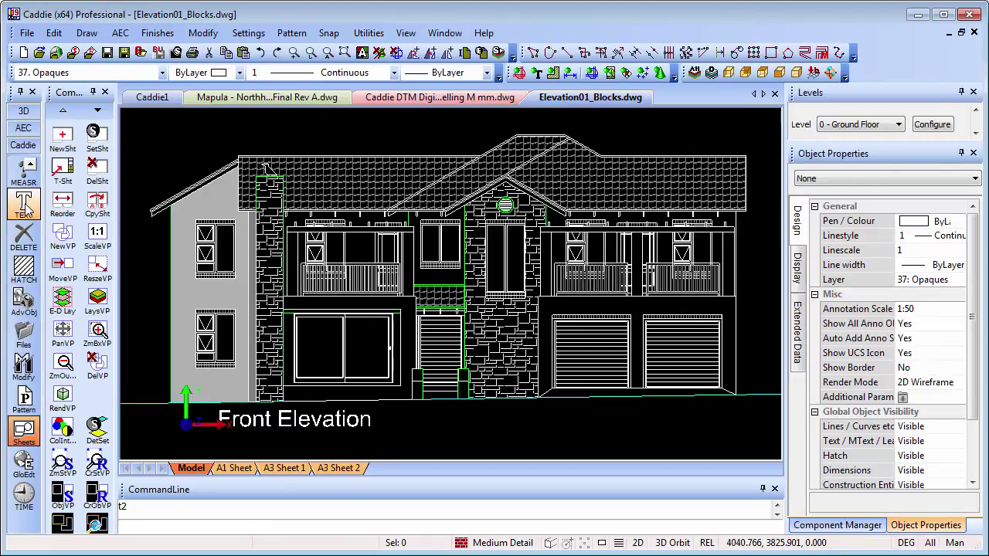
pyautogui.click(24, 203)
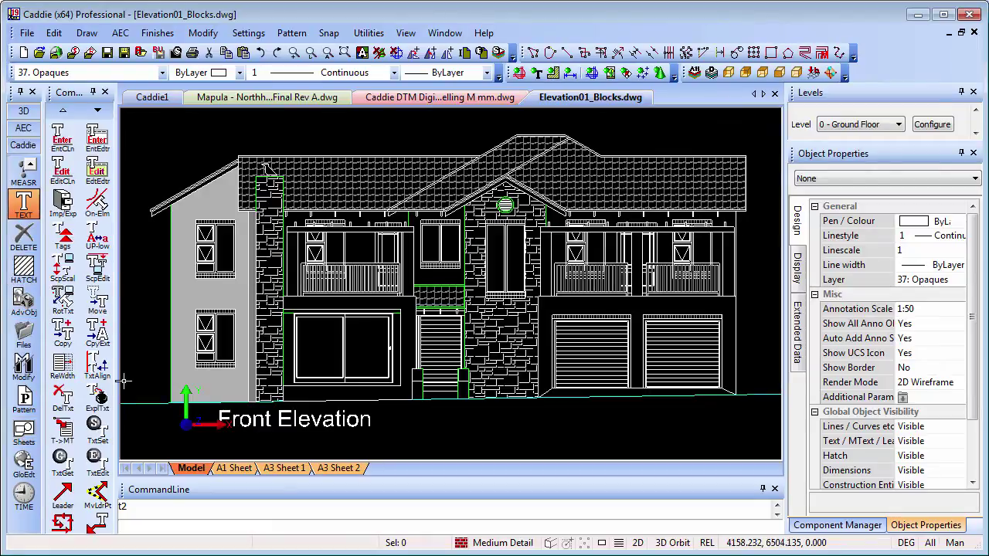
pyautogui.click(105, 424)
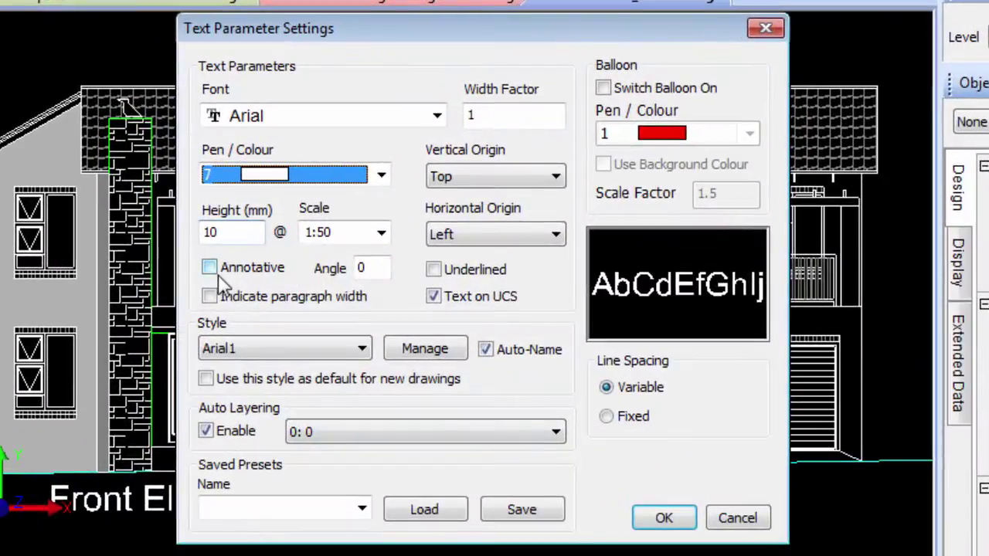
pyautogui.click(210, 267)
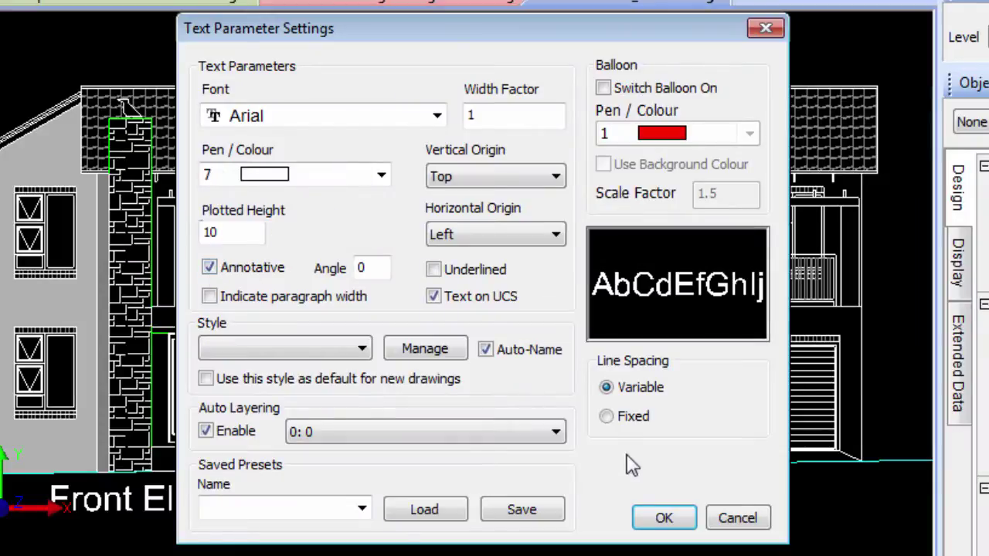
pyautogui.click(209, 268)
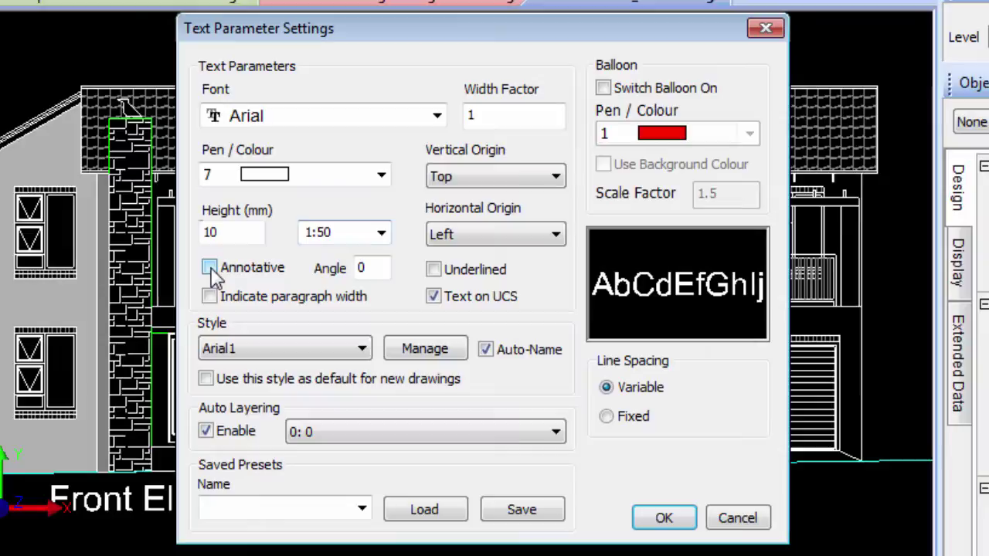
pyautogui.click(210, 267)
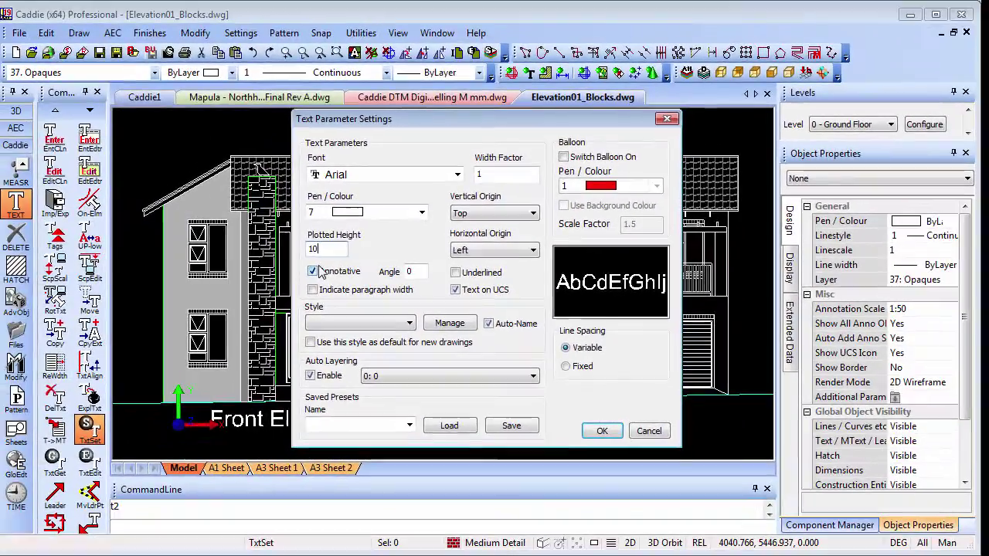
pyautogui.click(602, 430)
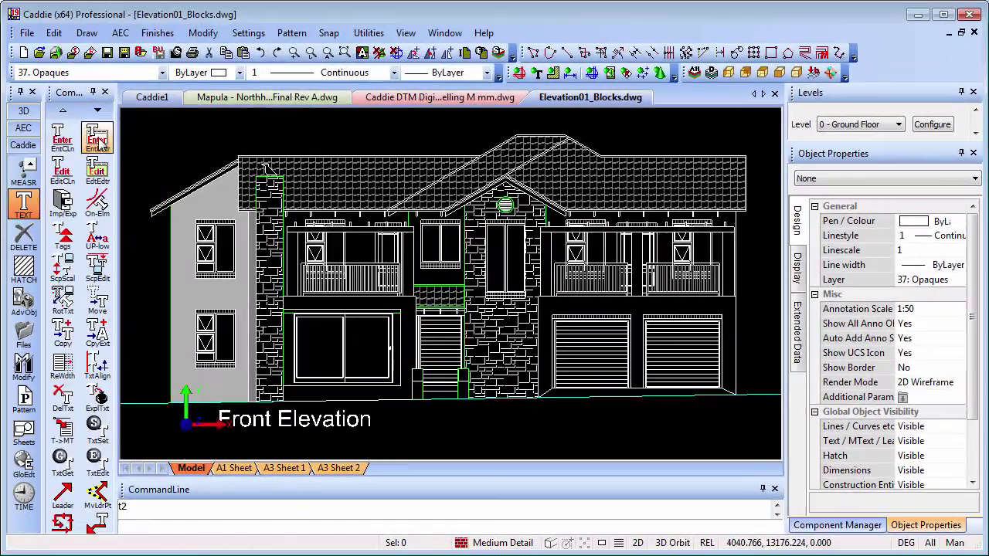
# - Place a new 'Front Elevation' text entry below the house
pyautogui.click(97, 137)
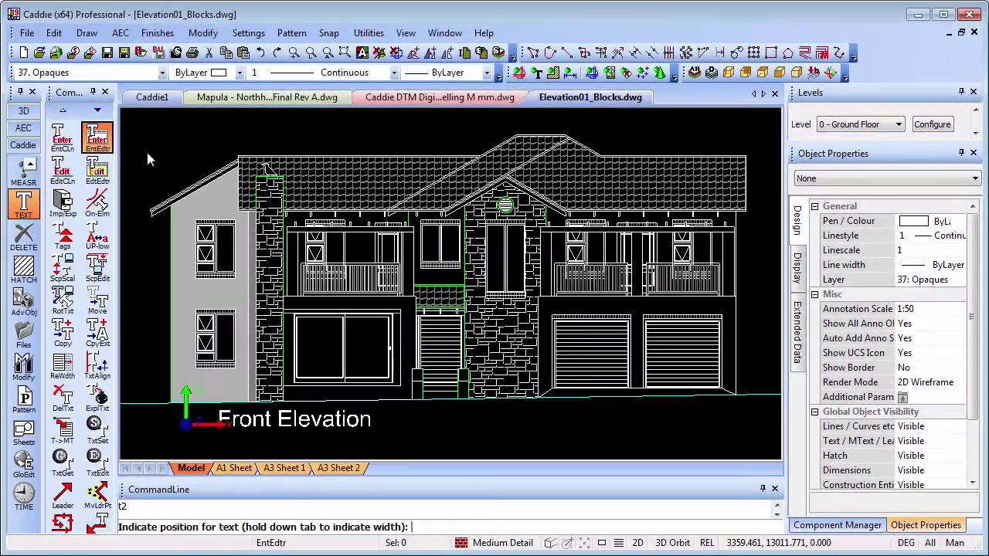
pyautogui.click(413, 427)
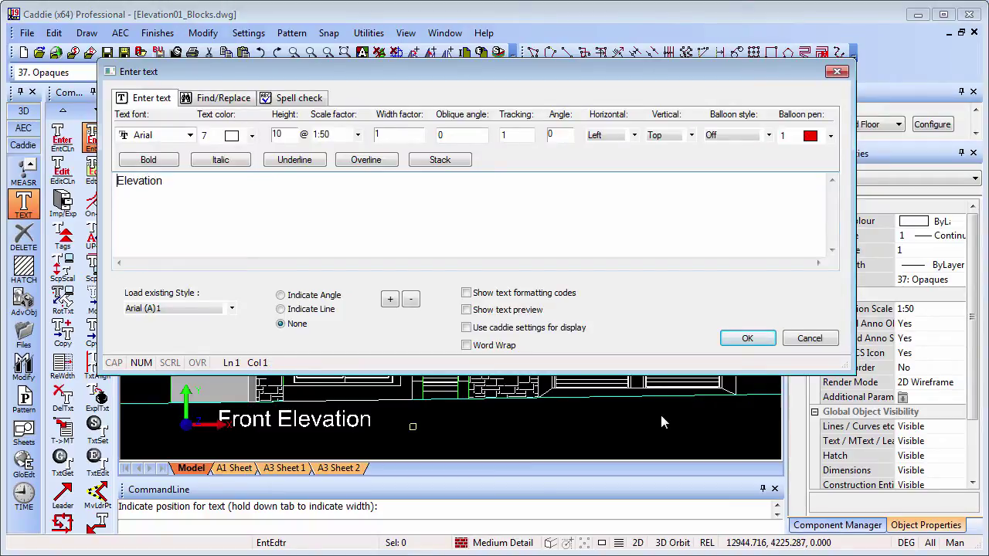
pyautogui.write('Front')
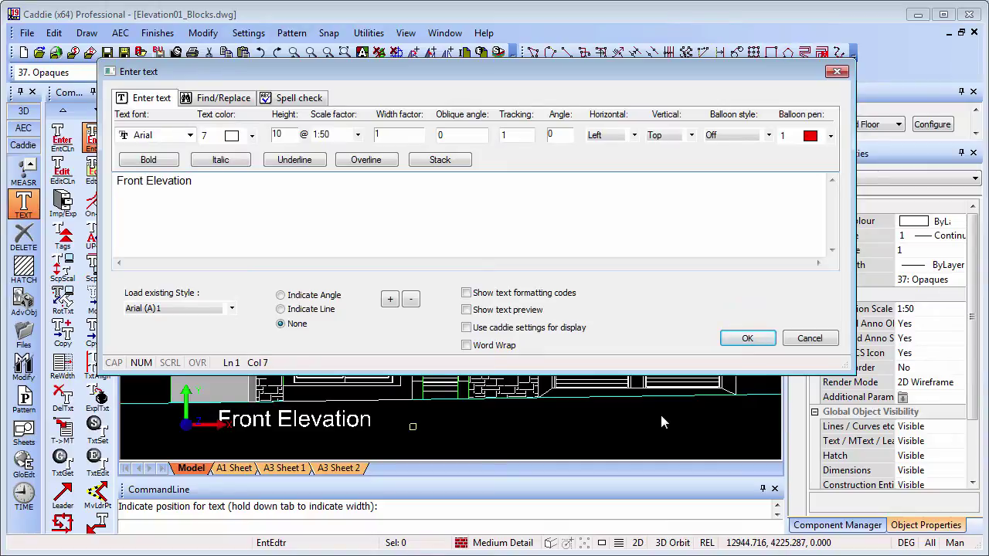
pyautogui.click(747, 337)
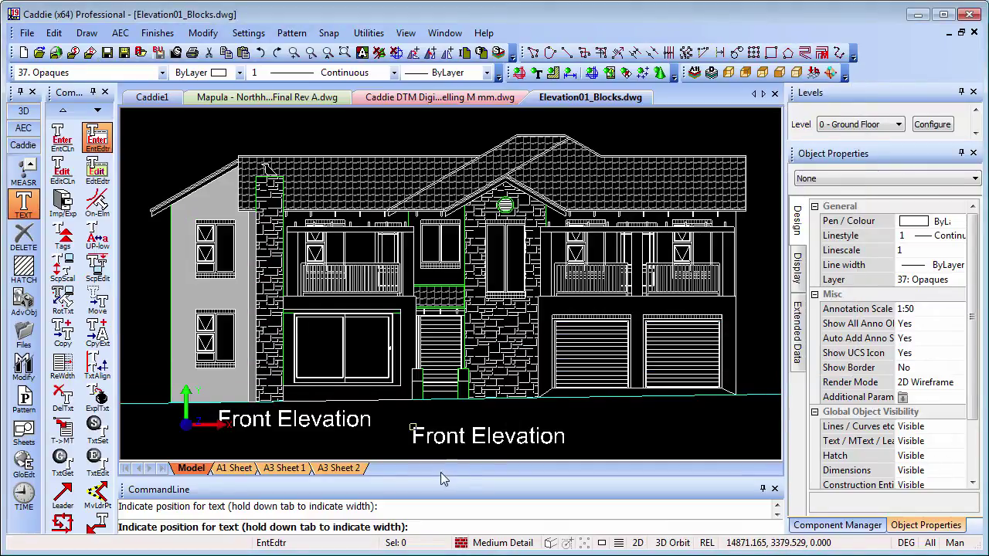
pyautogui.press('Escape')
# - Line the new label up beside the original and reword it 'Front Elevation Annotative'
pyautogui.click(431, 439)
pyautogui.click(411, 427)
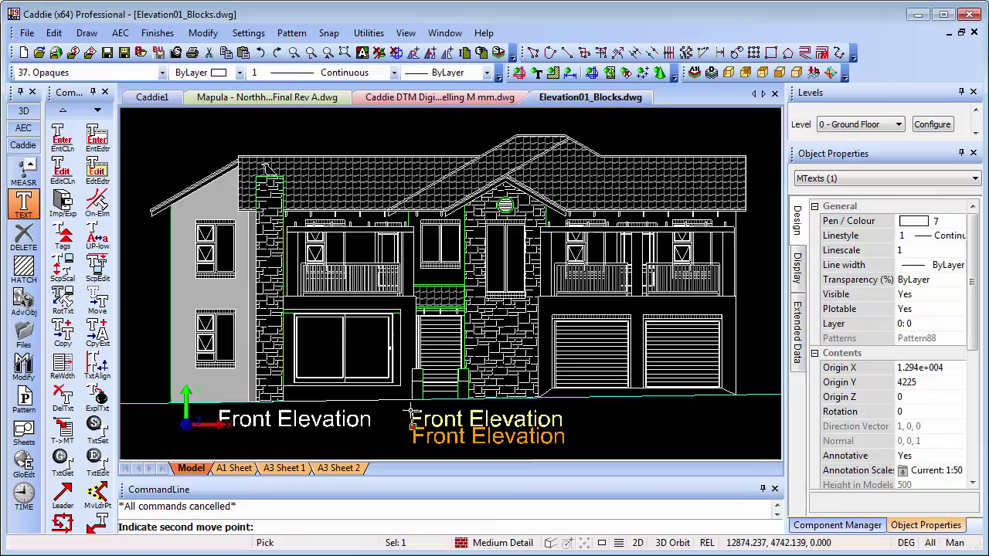
pyautogui.click(411, 411)
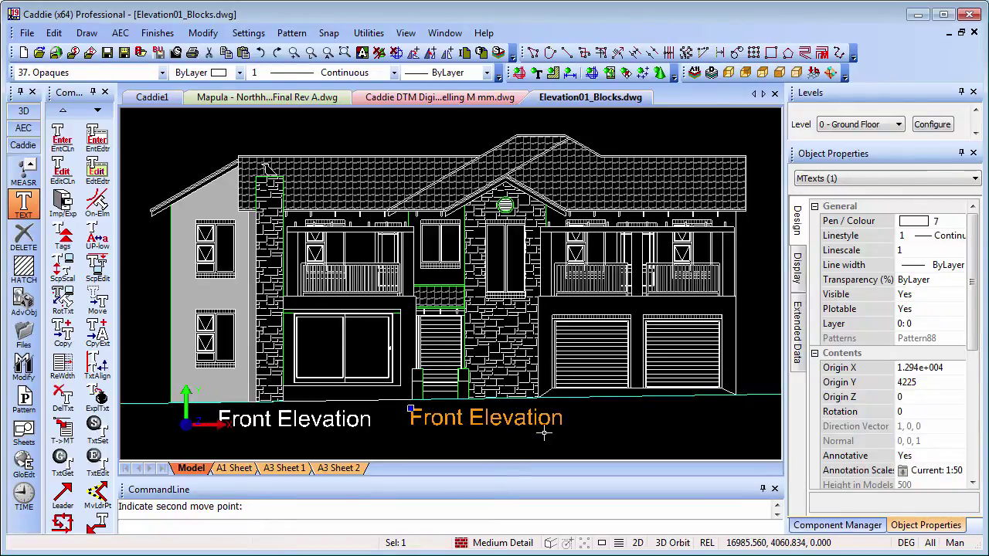
pyautogui.rightClick(510, 421)
pyautogui.click(563, 349)
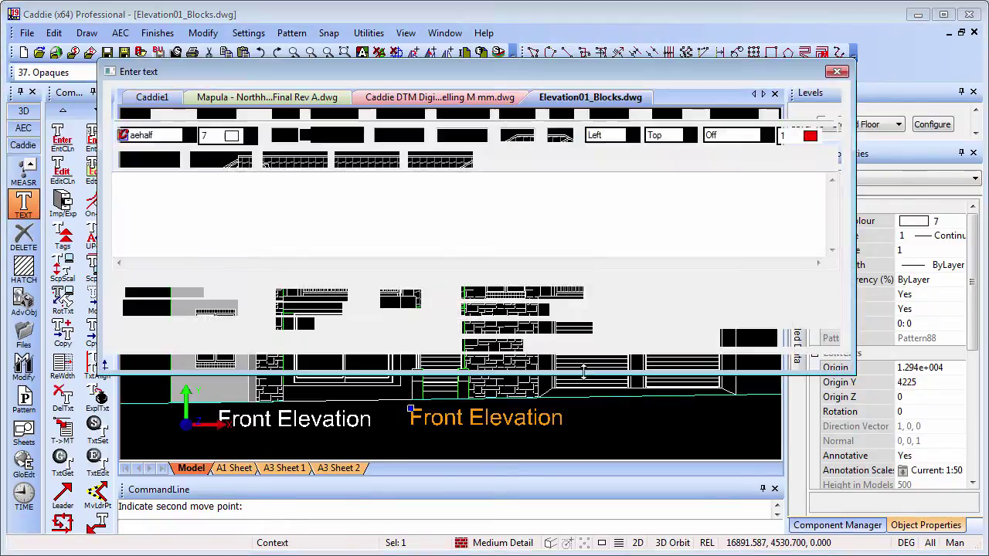
pyautogui.click(296, 186)
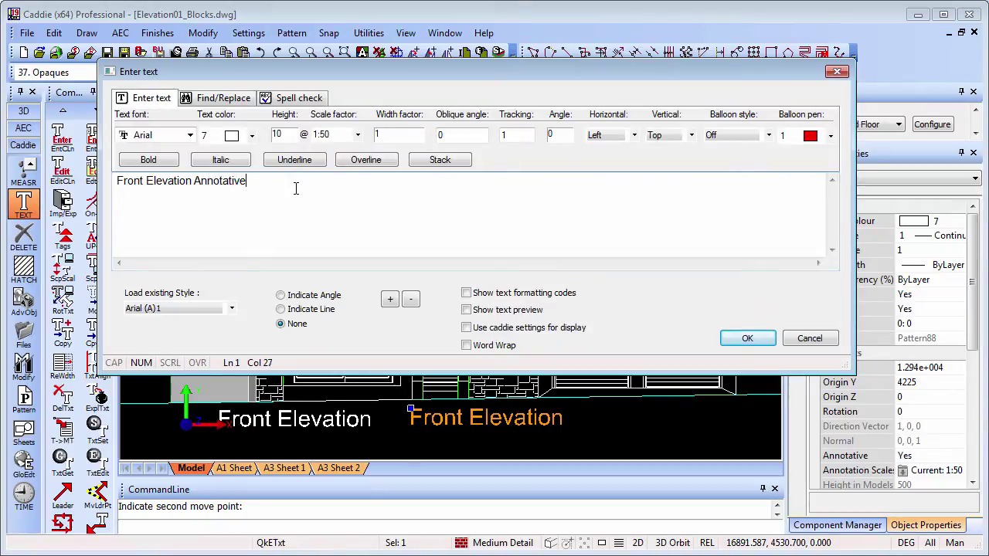
pyautogui.click(746, 338)
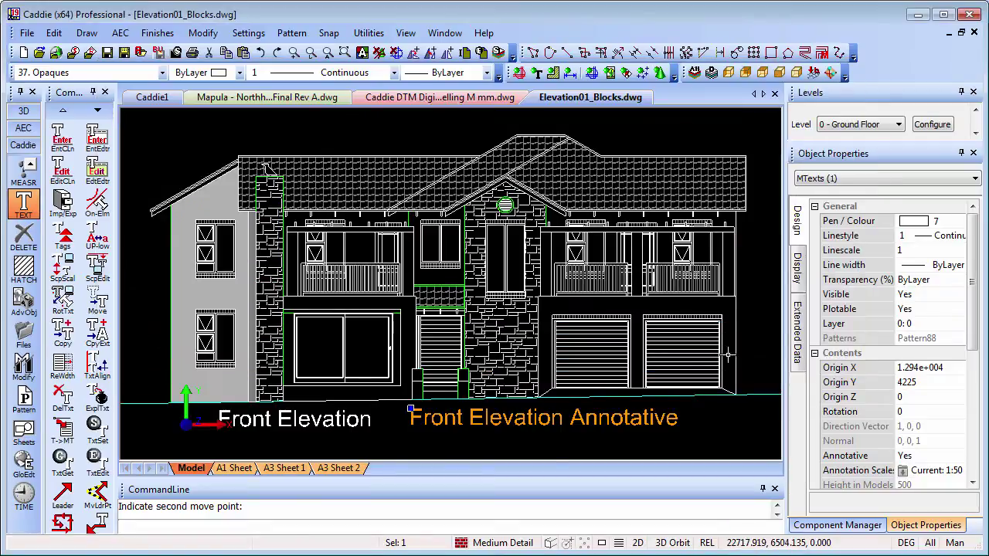
pyautogui.press('Escape')
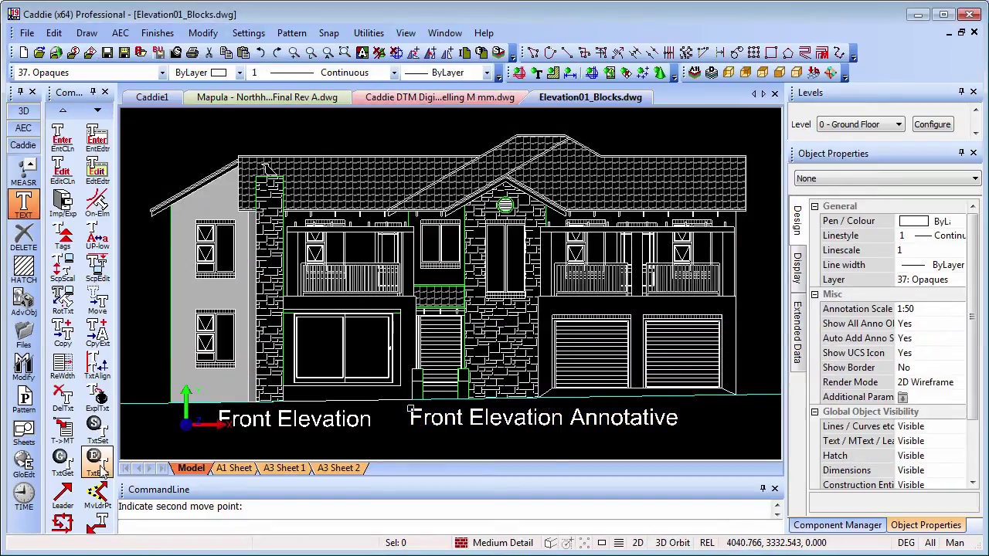
# - Outline the whole front elevation and both labels with a rectangular viewport frame
pyautogui.click(23, 433)
pyautogui.click(64, 496)
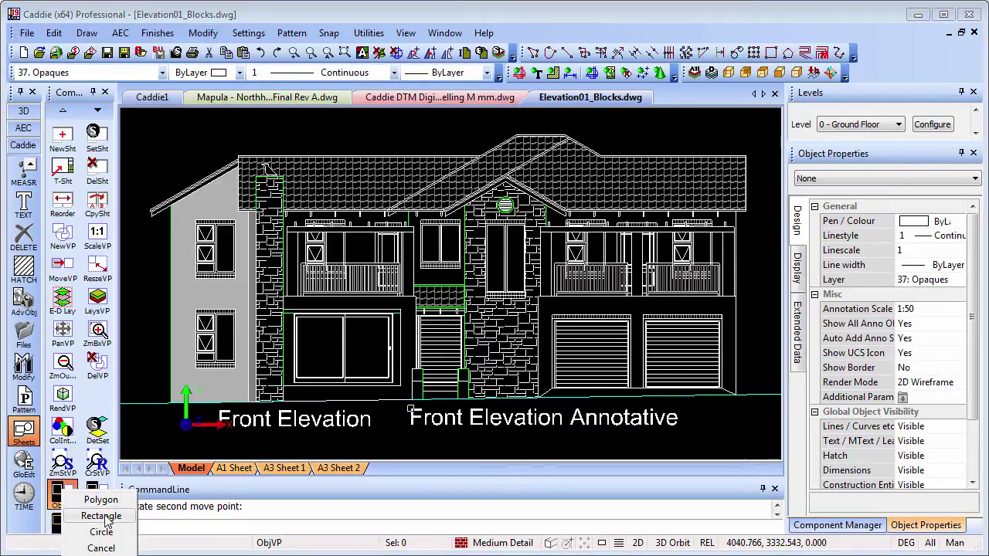
pyautogui.click(101, 515)
pyautogui.click(140, 141)
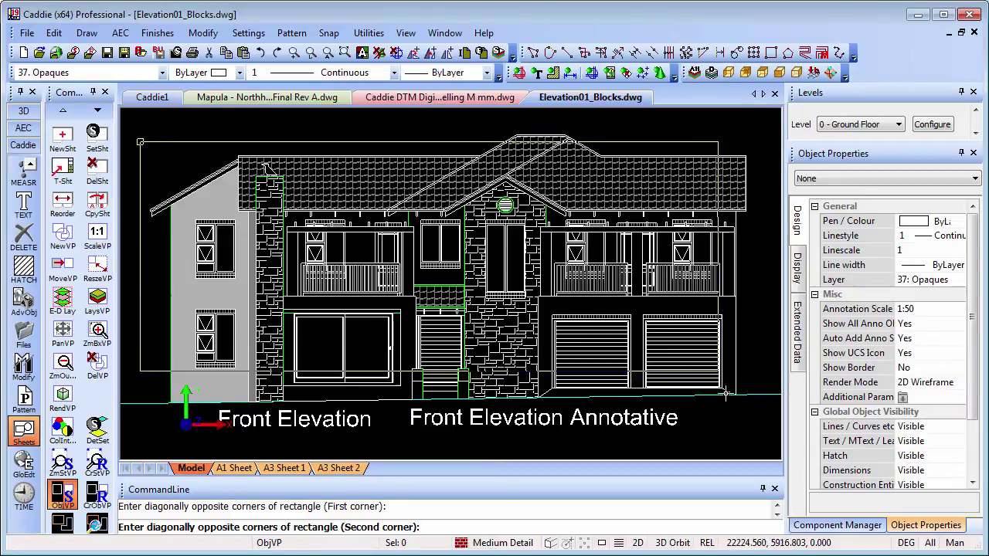
pyautogui.click(753, 435)
# - Send the framed area to A3 Sheet 2 at 1:50 and place the viewport
pyautogui.click(548, 113)
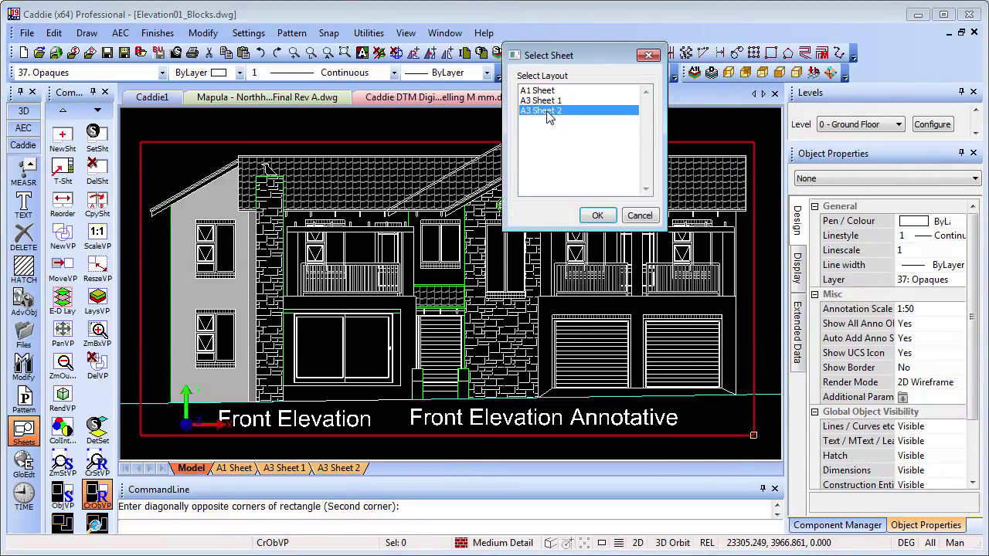
pyautogui.click(597, 215)
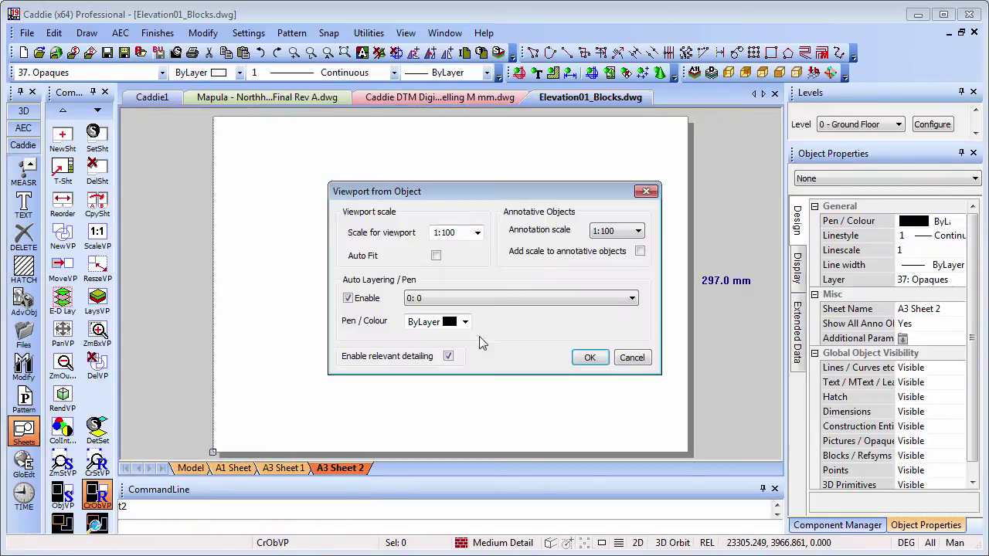
pyautogui.click(439, 234)
pyautogui.scroll(1, 439, 233)
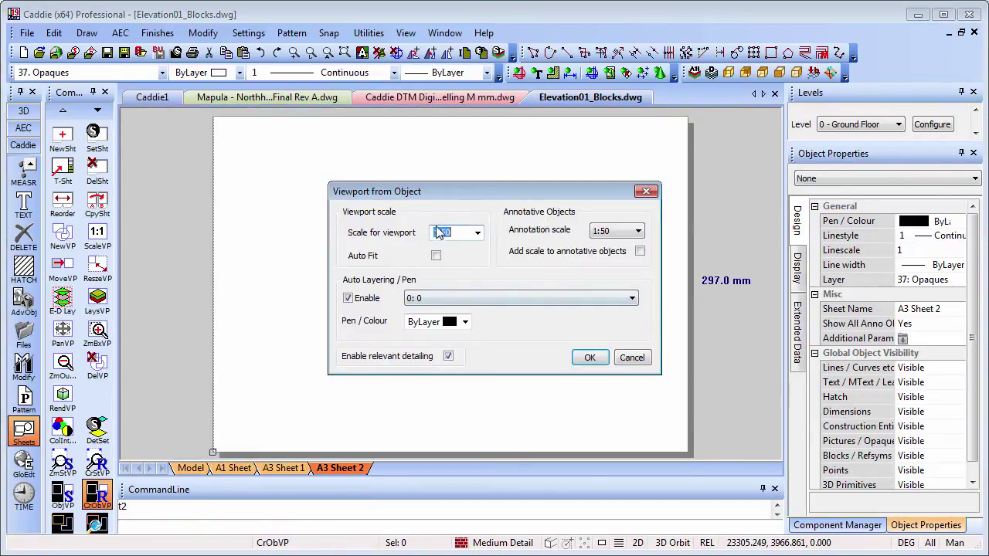
pyautogui.click(591, 357)
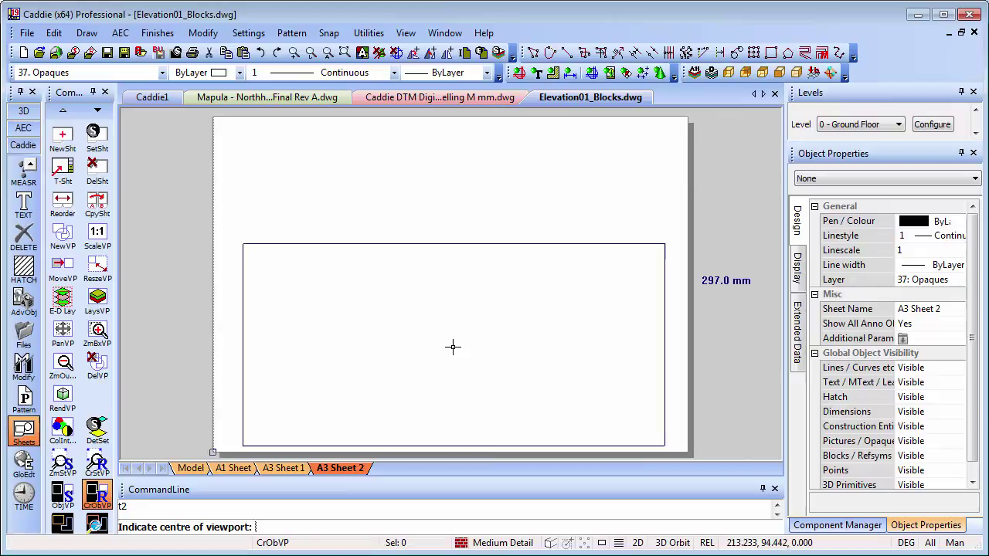
pyautogui.click(451, 348)
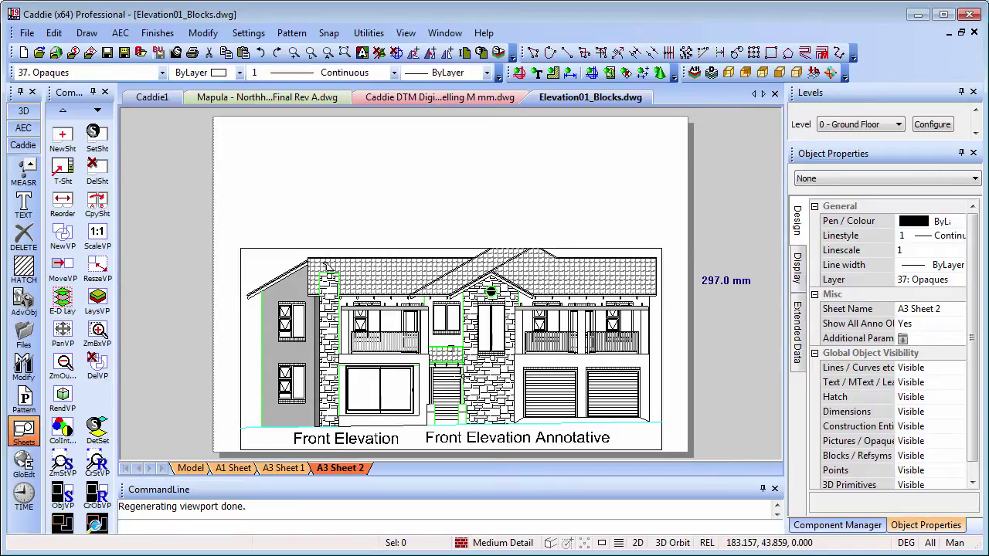
pyautogui.click(453, 241)
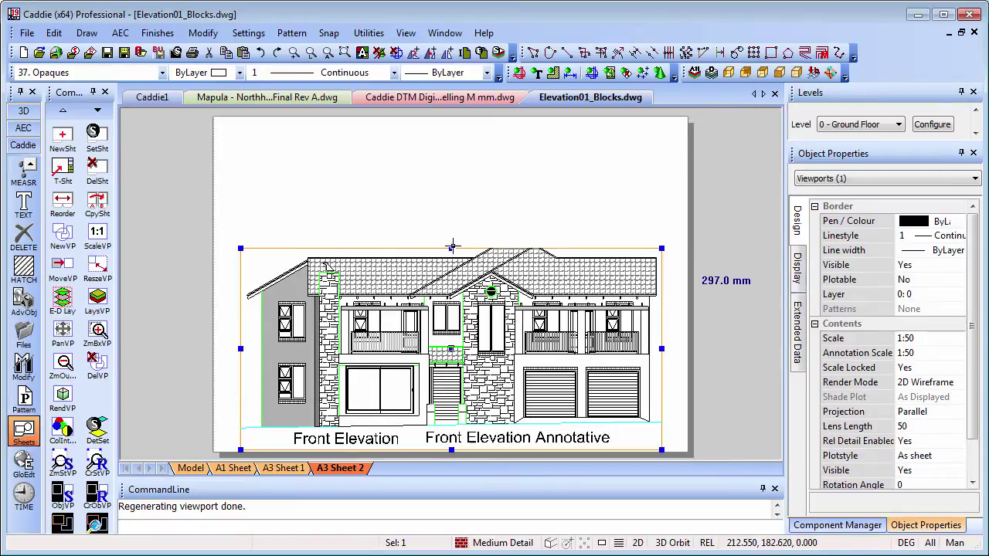
pyautogui.click(453, 241)
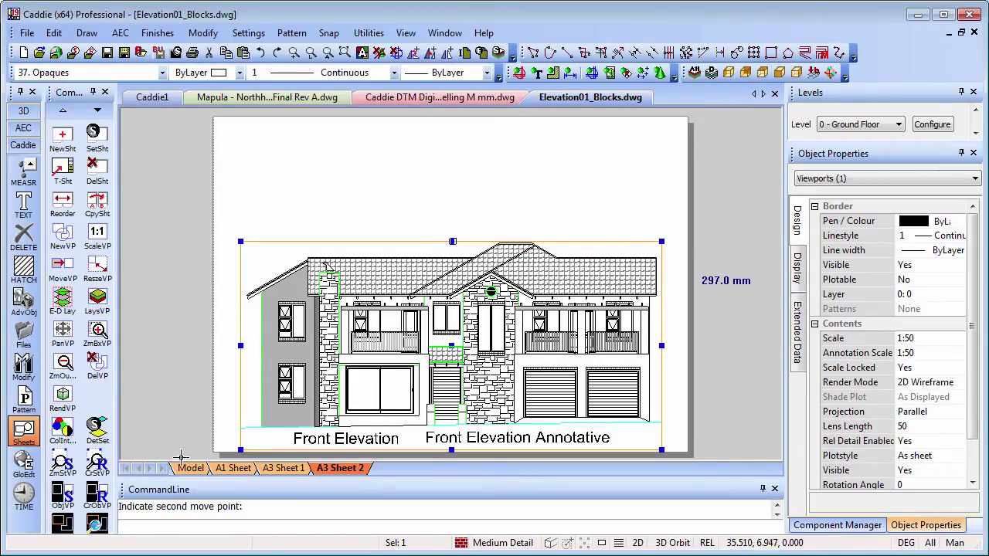
# - Add a second 1:100 viewport with annotative scaling above the first one
pyautogui.click(97, 498)
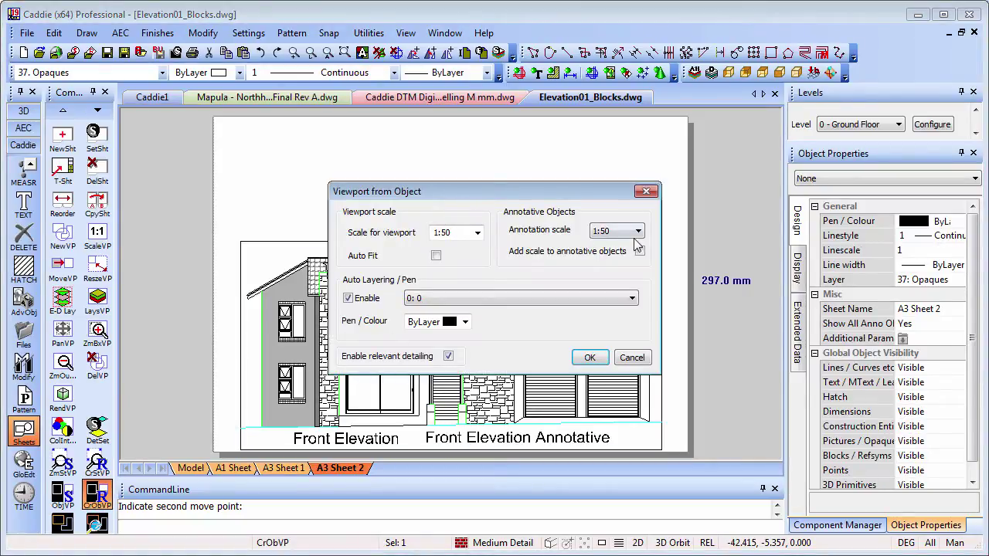
pyautogui.click(478, 233)
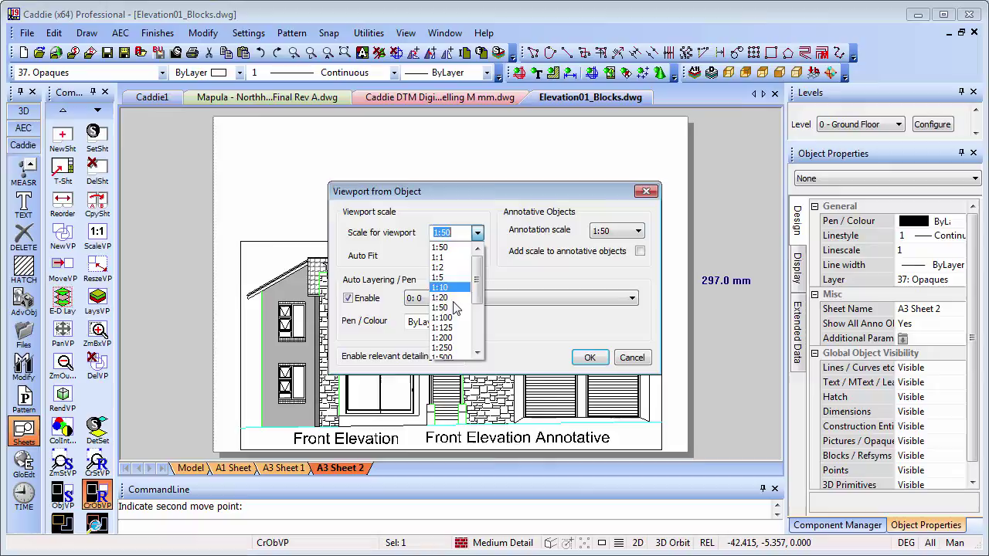
pyautogui.click(455, 321)
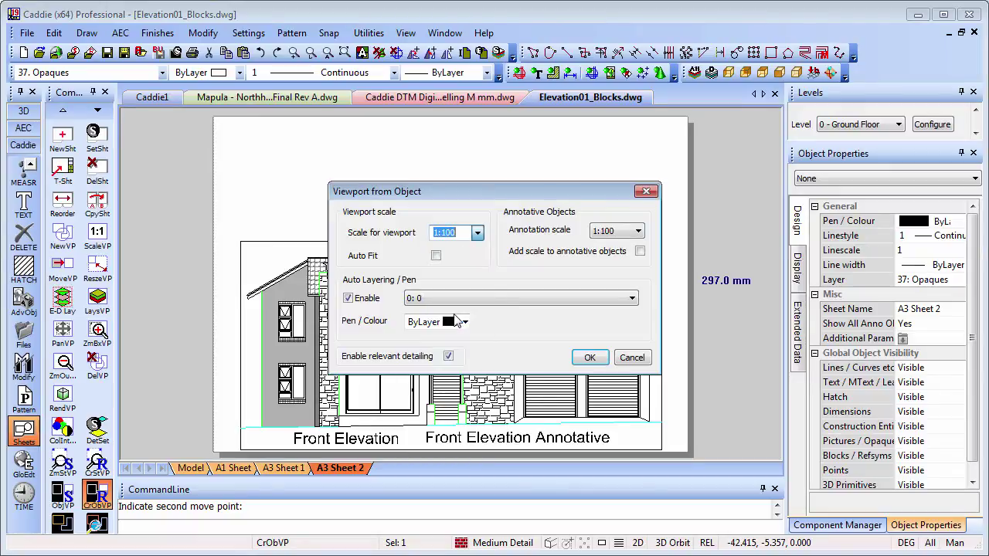
pyautogui.click(640, 252)
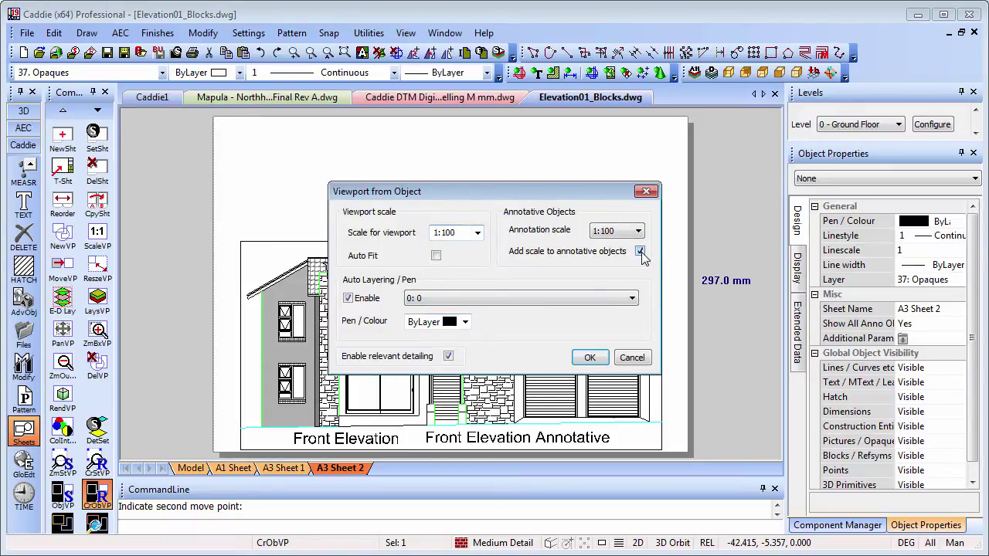
pyautogui.click(591, 358)
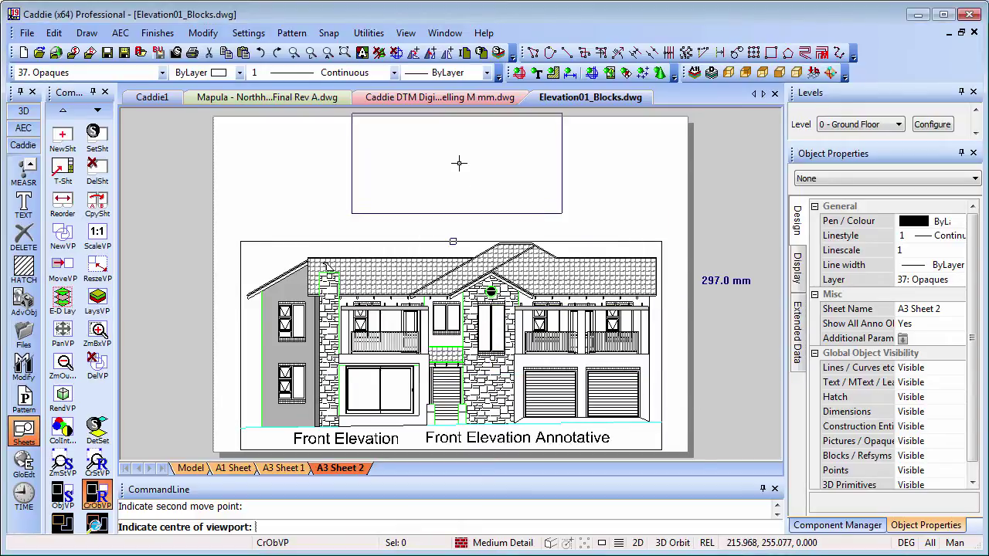
pyautogui.click(546, 180)
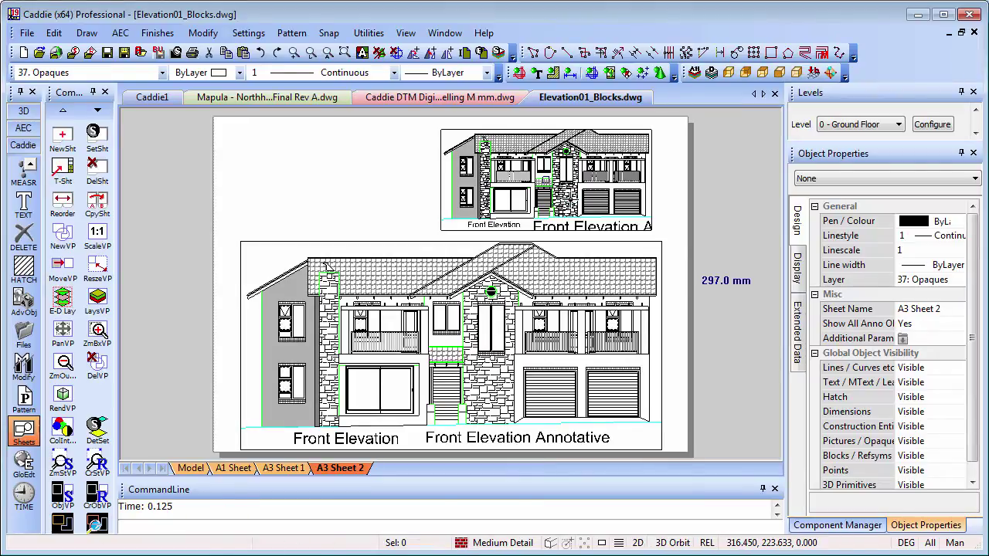
# - Stretch the top viewport's bottom edge down so the Front Elevation labels show
pyautogui.click(556, 203)
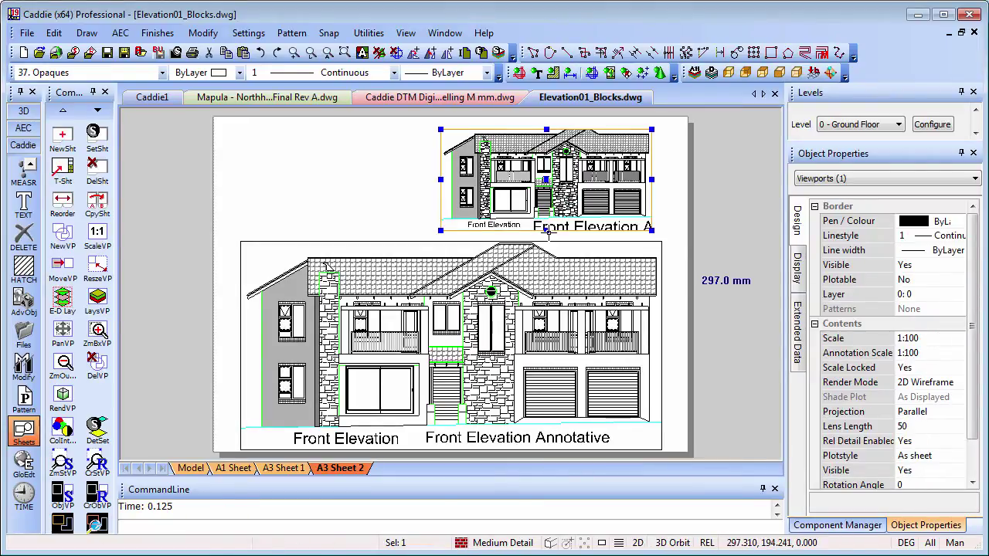
pyautogui.click(546, 241)
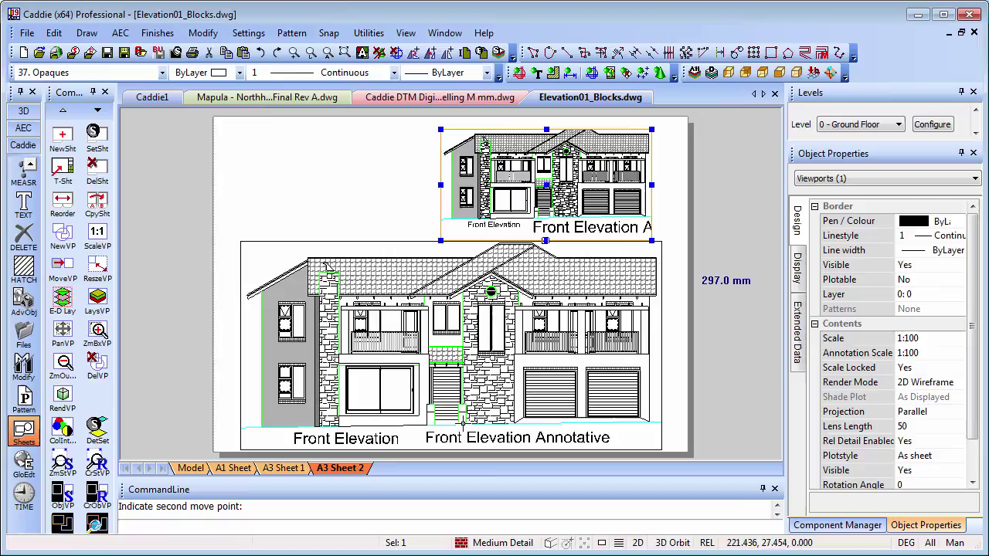
pyautogui.press('Escape')
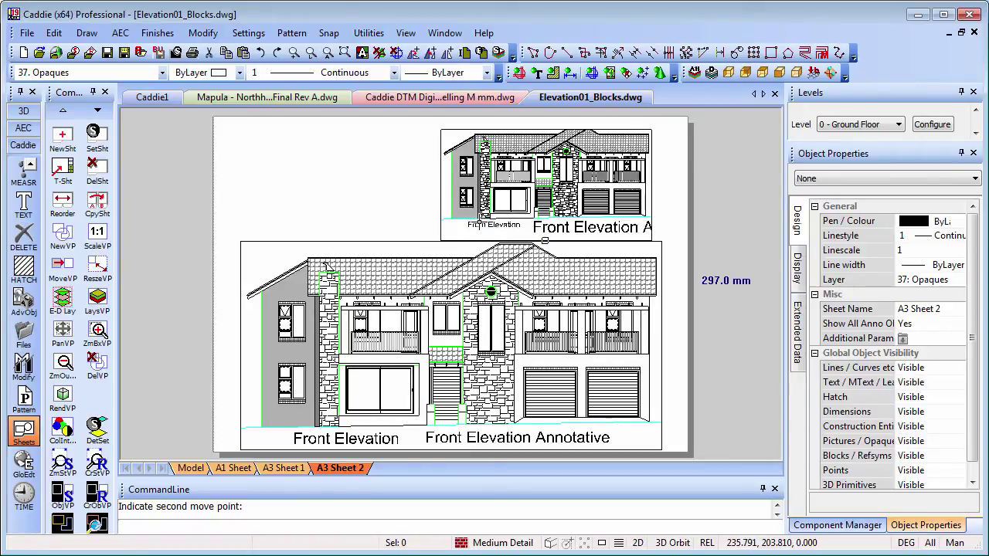
pyautogui.click(477, 232)
pyautogui.click(23, 202)
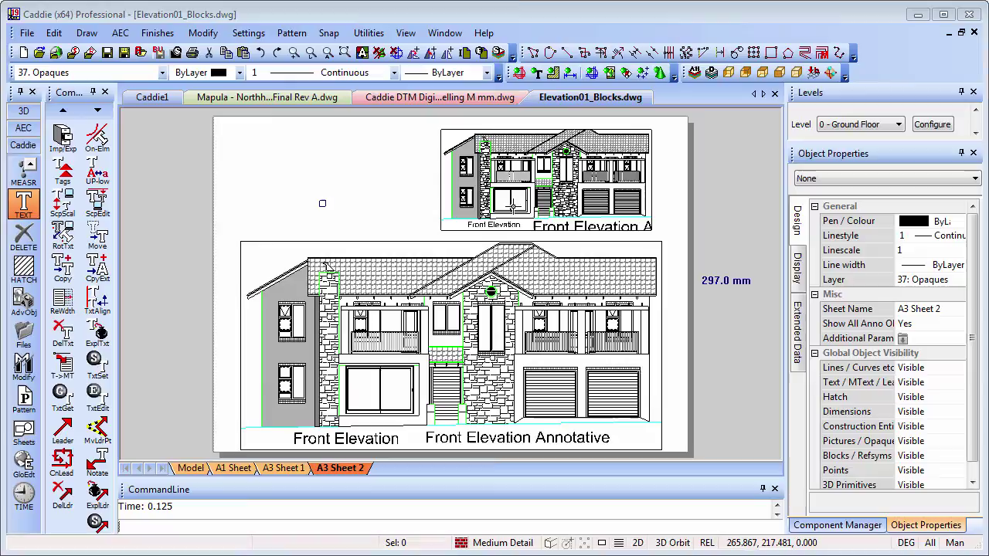
# - Drag the top viewport's edge to enlarge it, revealing more of the annotative label
pyautogui.click(596, 227)
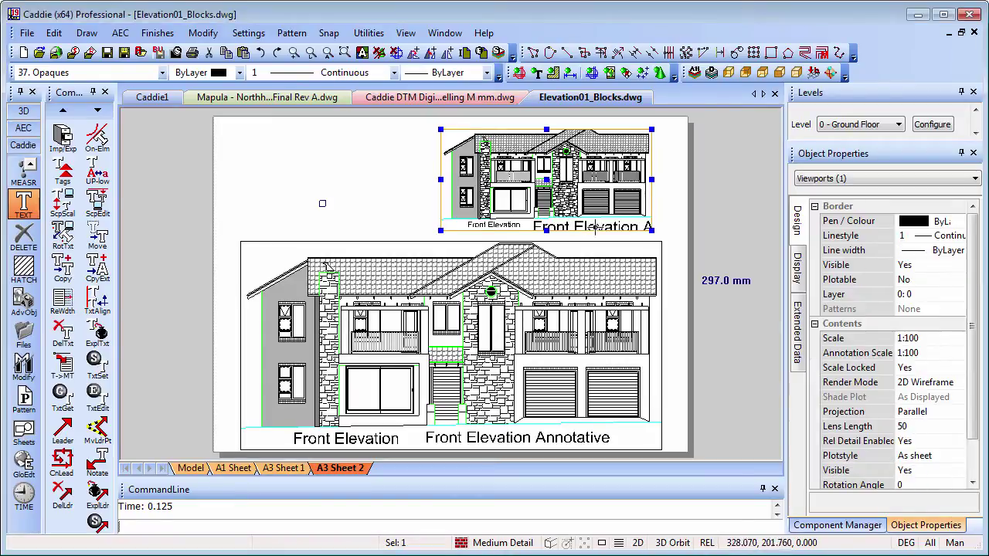
pyautogui.click(546, 230)
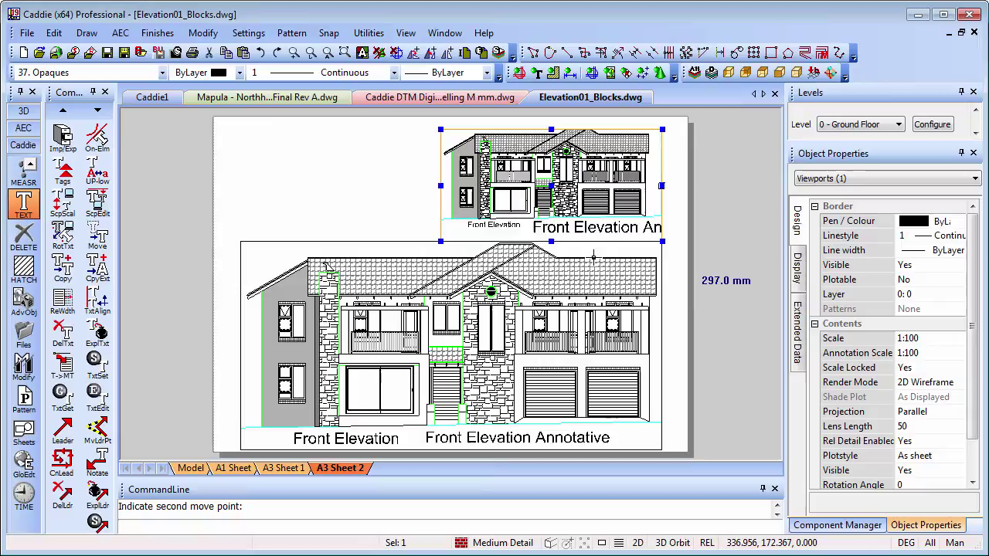
pyautogui.click(550, 123)
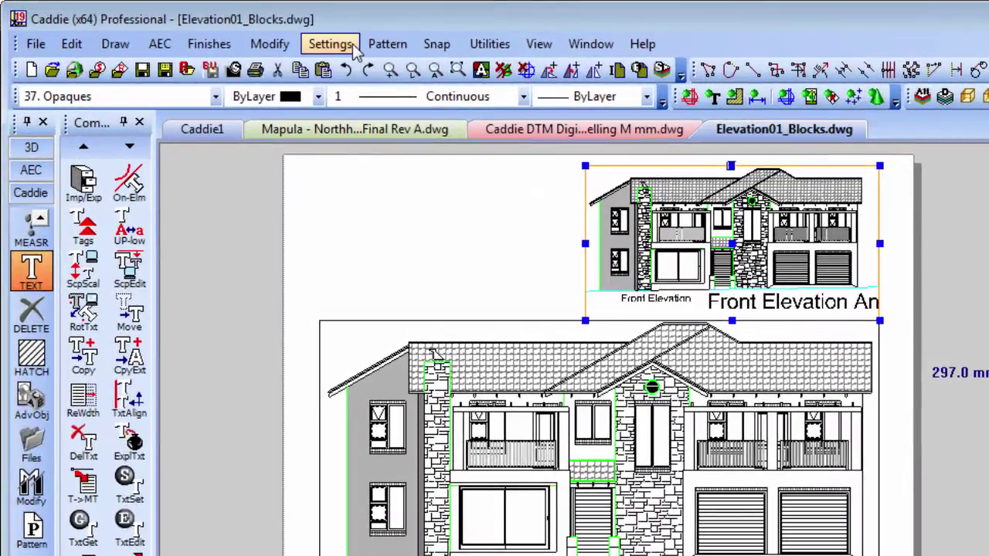
# - Set Viewports > Enable Through Viewport Editing to Yes in Environment Settings
pyautogui.click(331, 44)
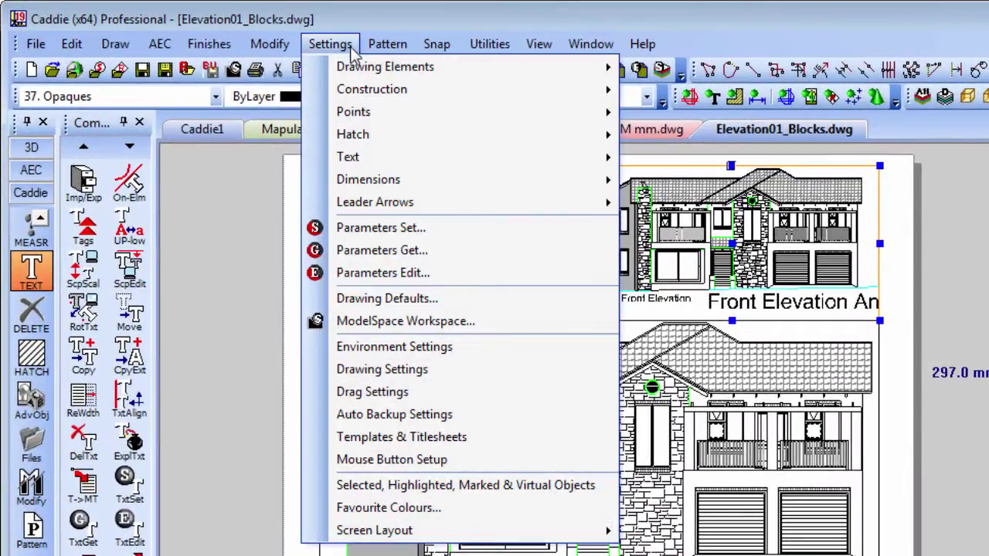
pyautogui.click(410, 347)
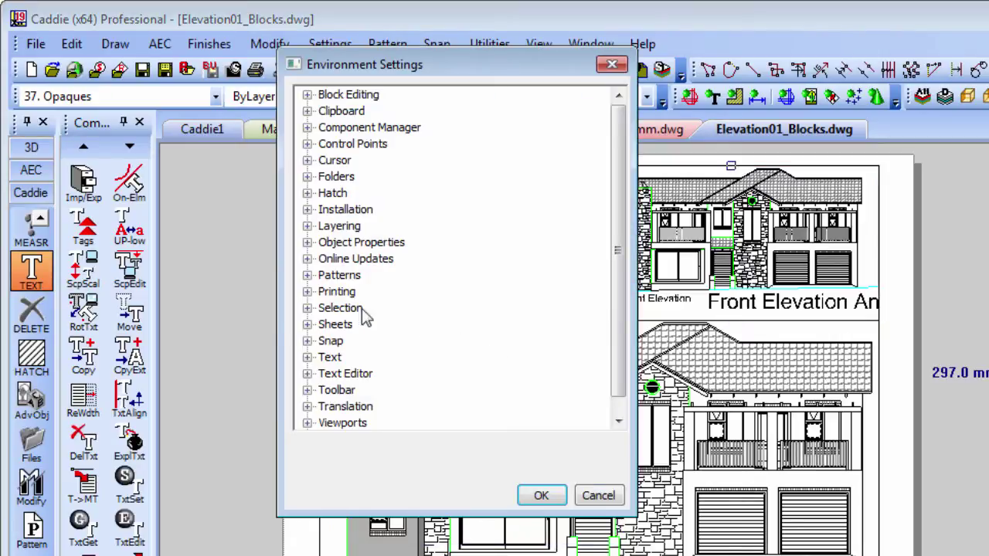
pyautogui.click(308, 424)
pyautogui.click(327, 407)
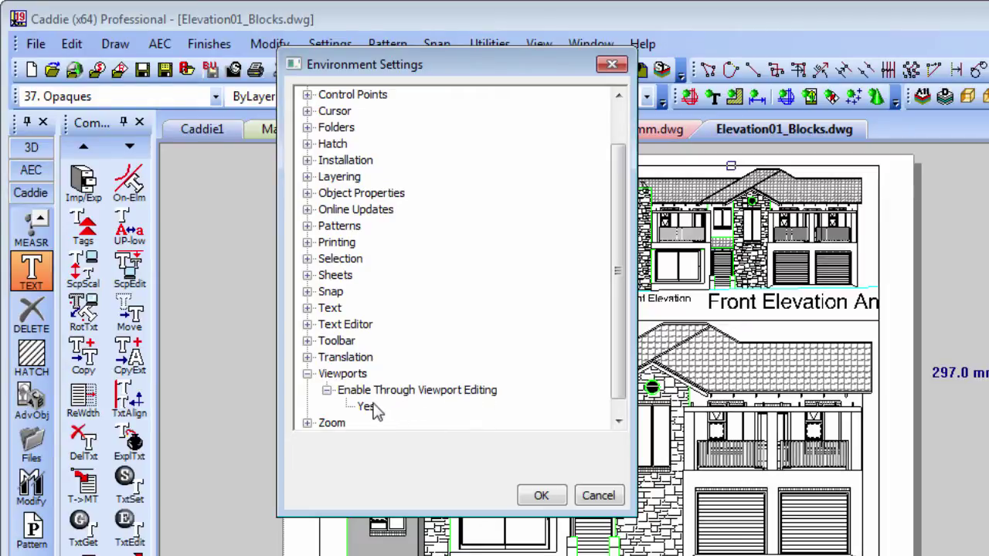
pyautogui.click(366, 407)
pyautogui.click(546, 457)
pyautogui.click(546, 456)
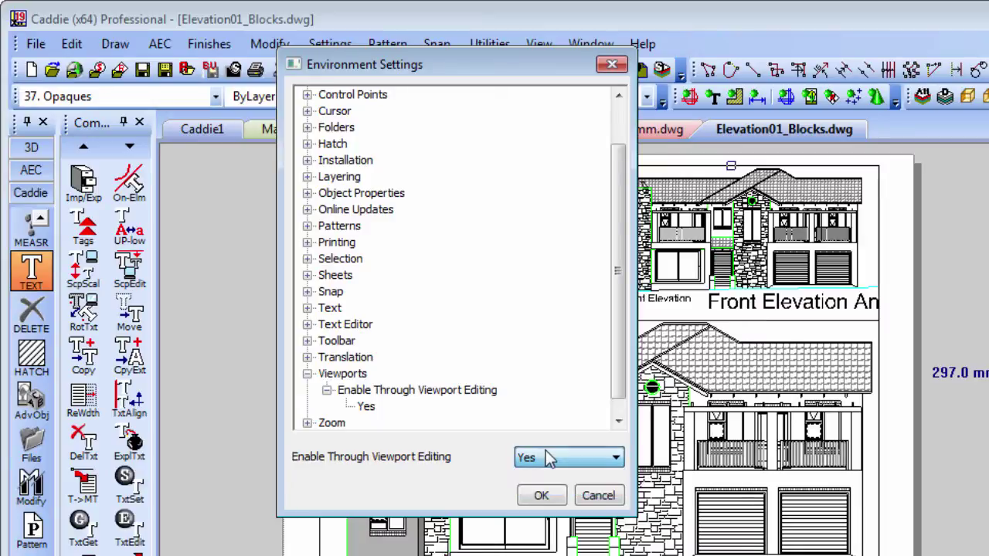
pyautogui.click(541, 495)
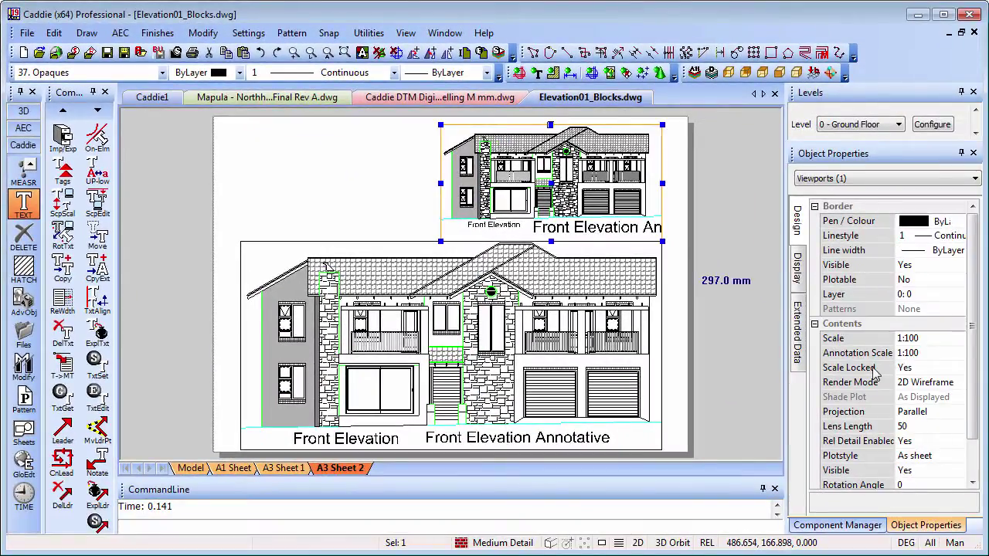
# - Keep the viewport scale locked and delete the small Front Elevation label
pyautogui.click(916, 375)
pyautogui.click(927, 372)
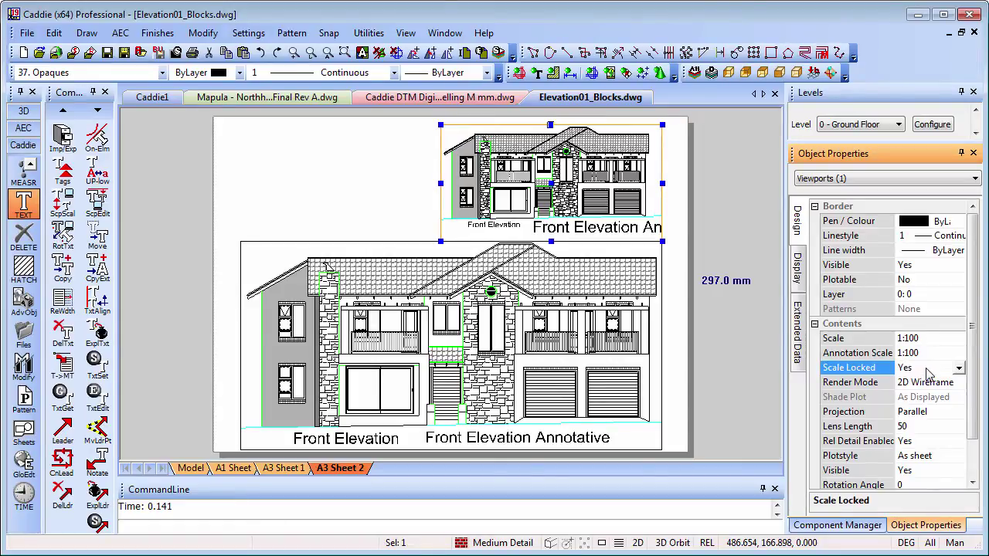
pyautogui.press('Escape')
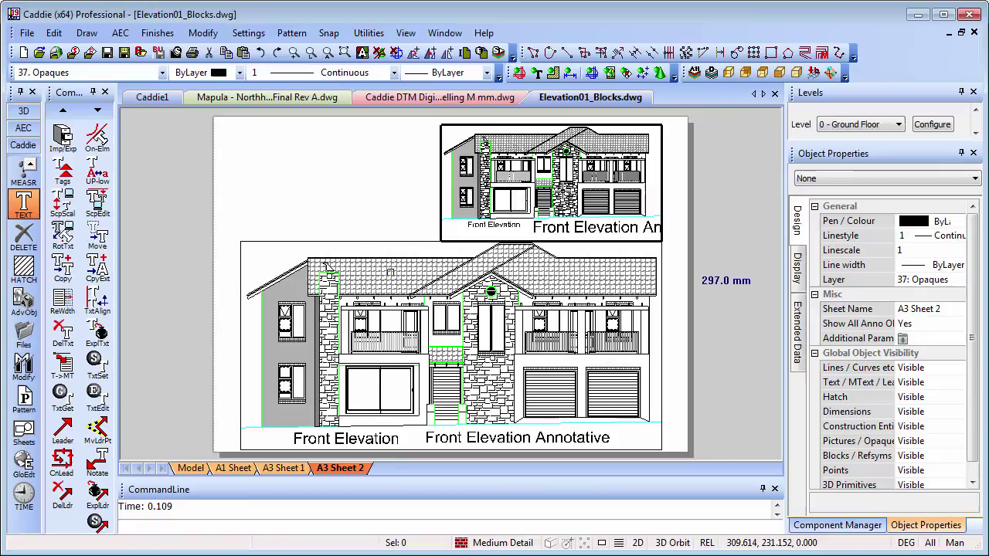
pyautogui.scroll(3, 573, 244)
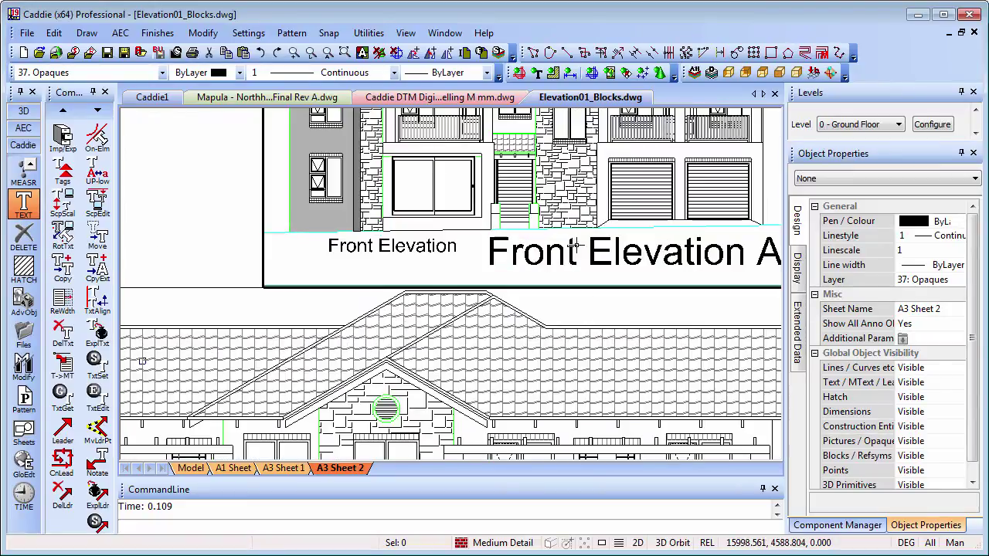
pyautogui.click(386, 245)
pyautogui.press('Delete')
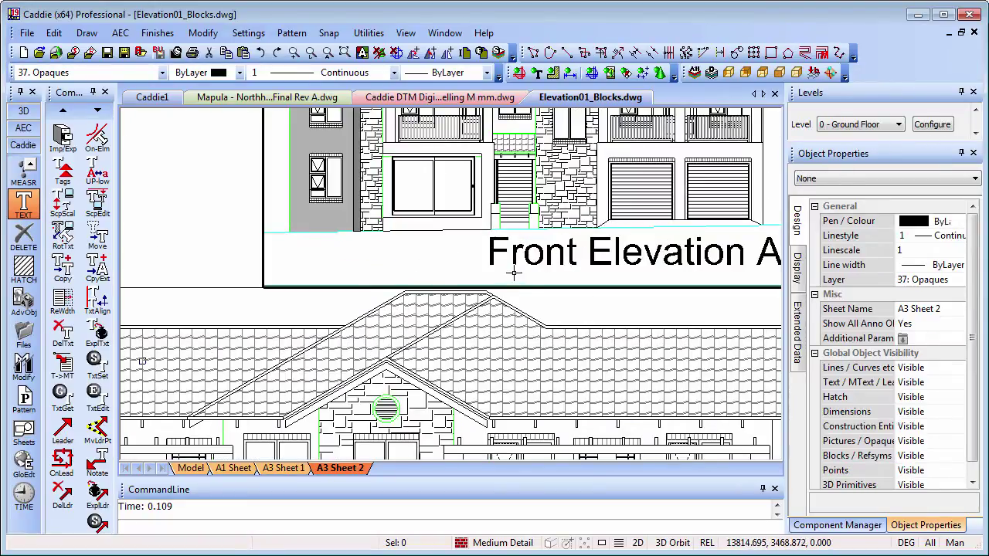
# - Move the Front Elevation Annotative label further left under the viewport
pyautogui.click(503, 250)
pyautogui.click(488, 236)
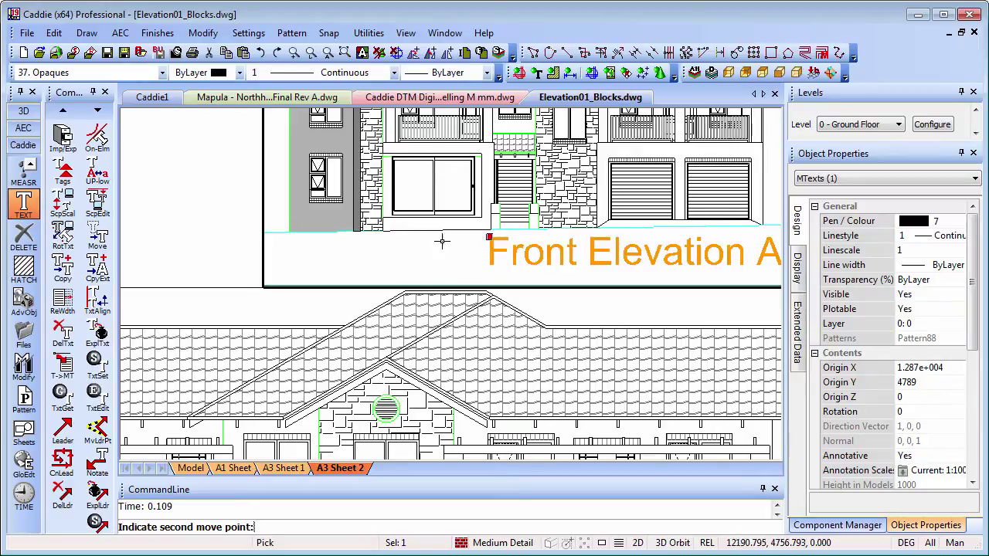
pyautogui.click(295, 239)
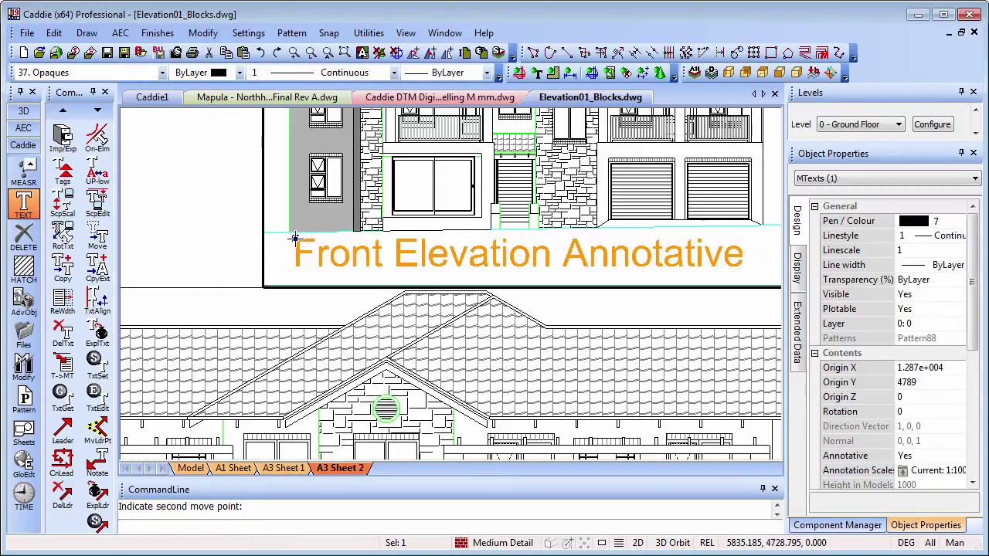
# - Turn through-viewport editing off from the drawing's context menu
pyautogui.rightClick(189, 207)
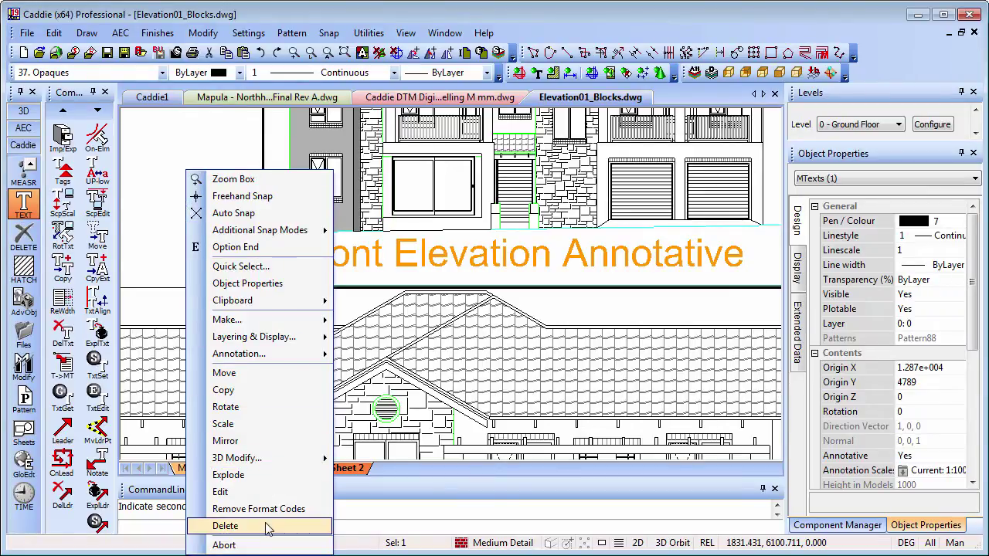
pyautogui.click(245, 545)
pyautogui.rightClick(222, 185)
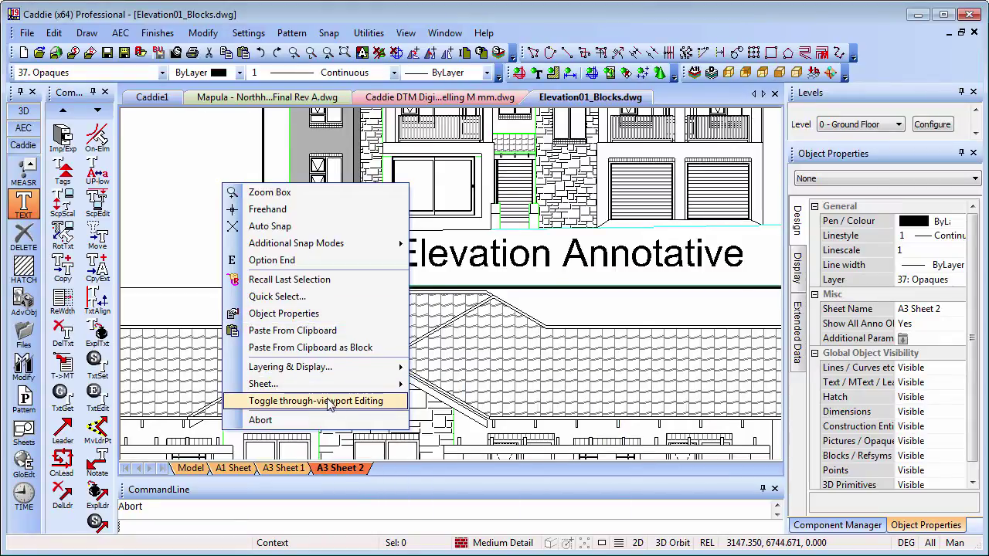
pyautogui.click(330, 401)
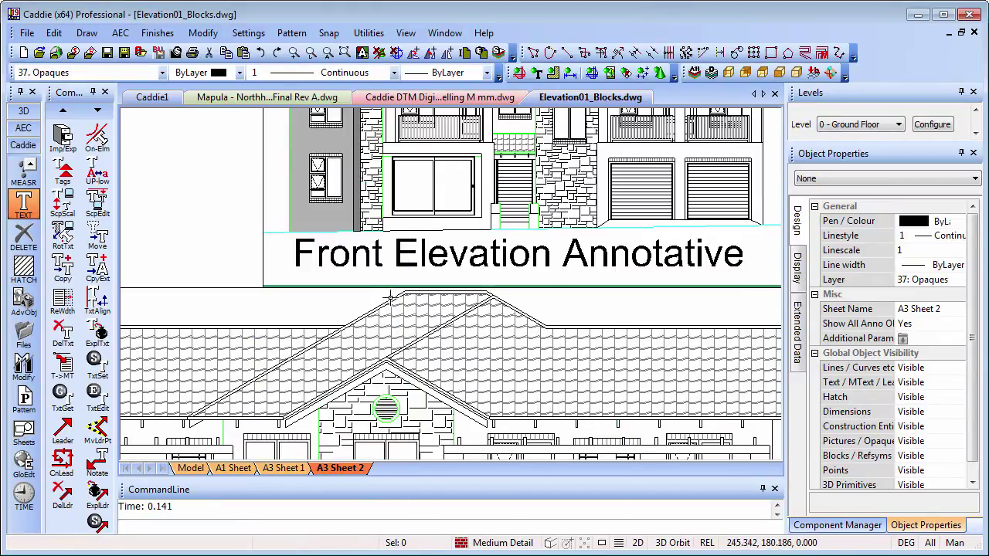
pyautogui.scroll(-5, 394, 296)
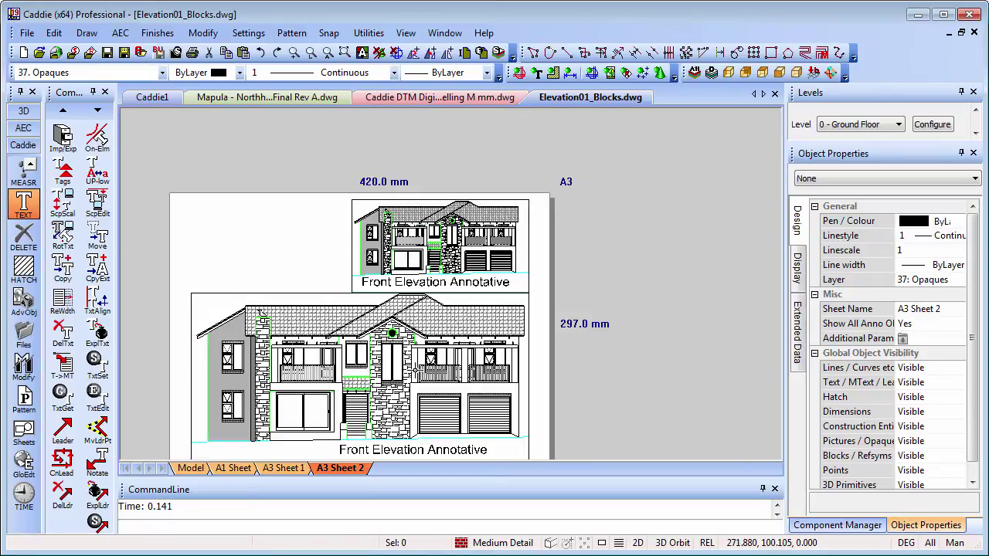
pyautogui.scroll(1, 477, 340)
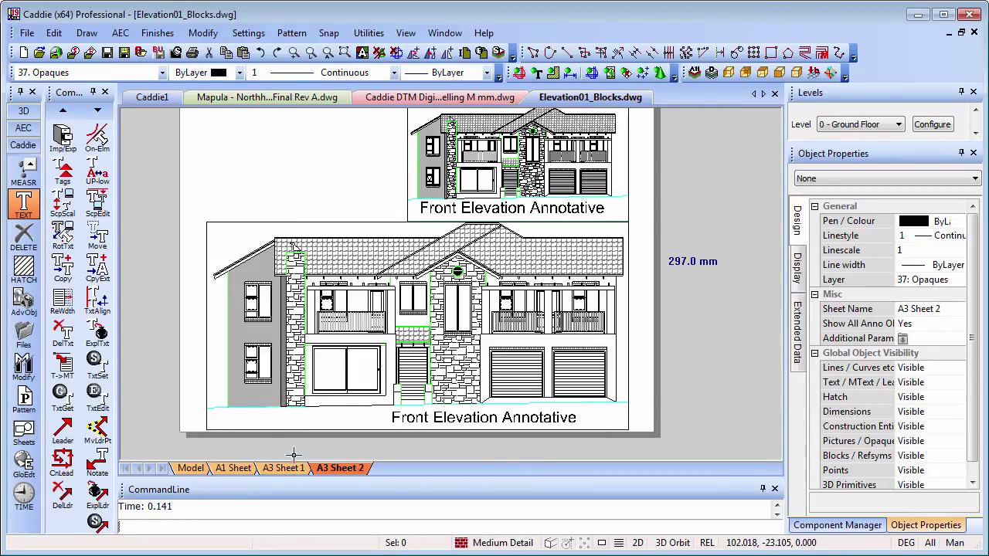
pyautogui.moveTo(354, 303); pyautogui.dragTo(383, 328, button='middle')
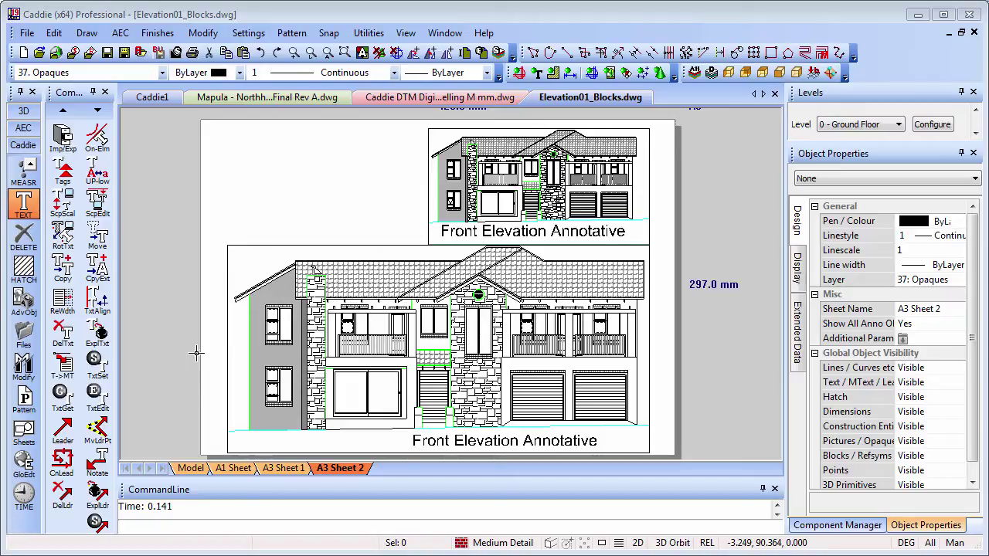
# - Switch the text parameters to the Impact1 text style
pyautogui.click(95, 362)
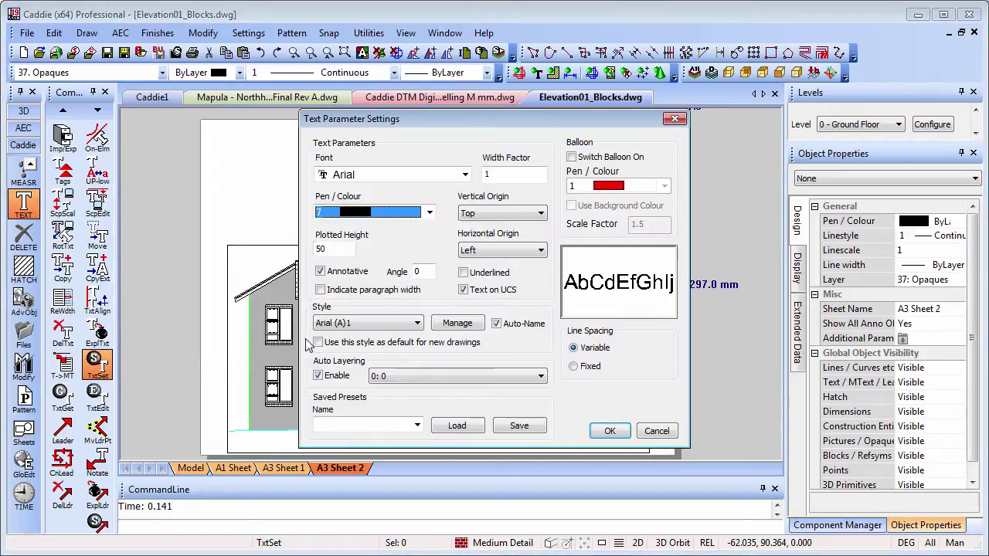
pyautogui.click(394, 329)
pyautogui.click(369, 358)
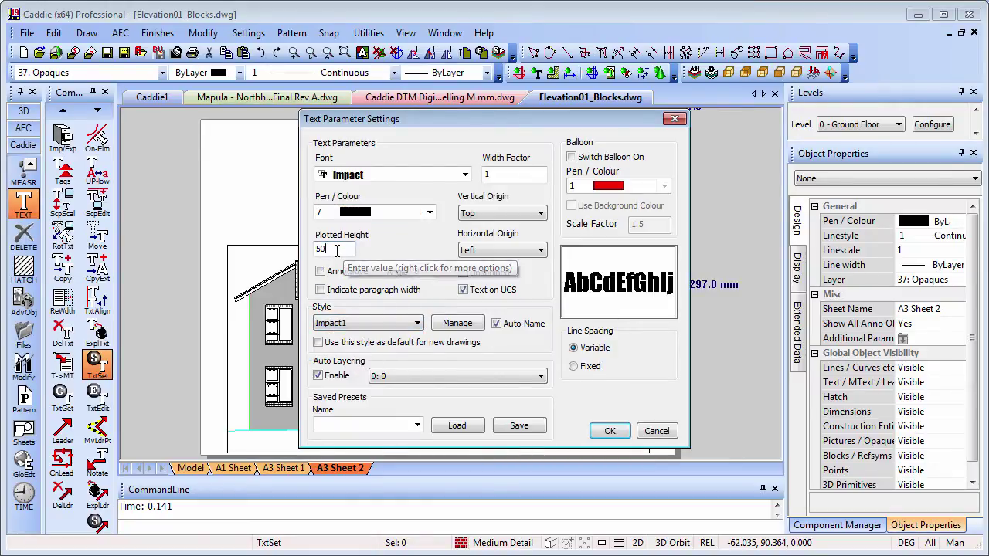
pyautogui.click(610, 431)
# - Place the Contract text at an angle across the top of the elevation sheet
pyautogui.scroll(2, 103, 152)
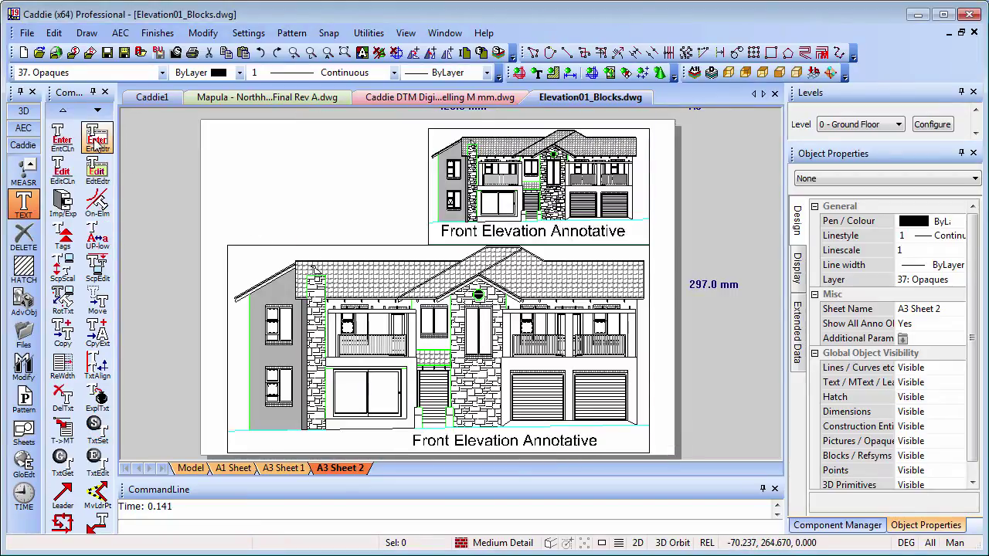
pyautogui.click(97, 137)
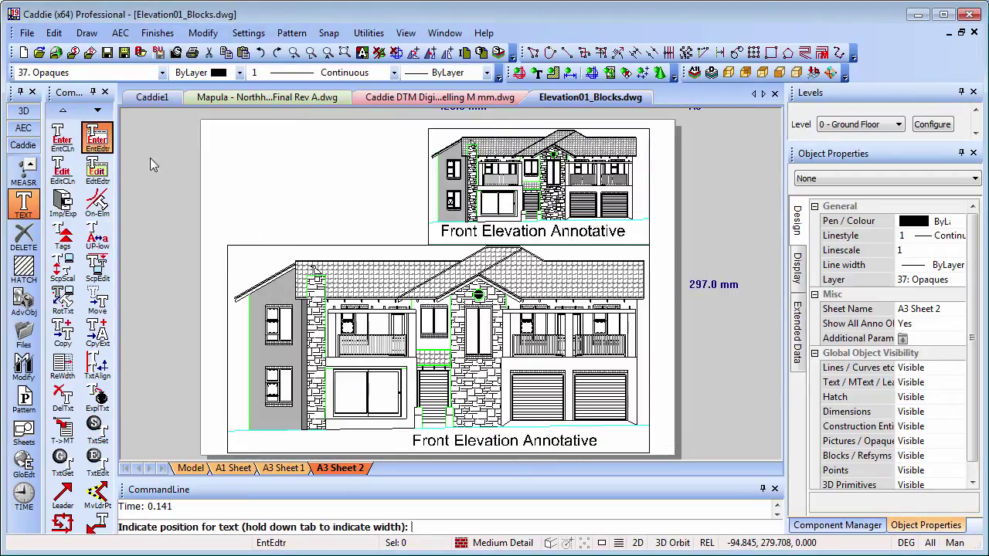
pyautogui.click(235, 226)
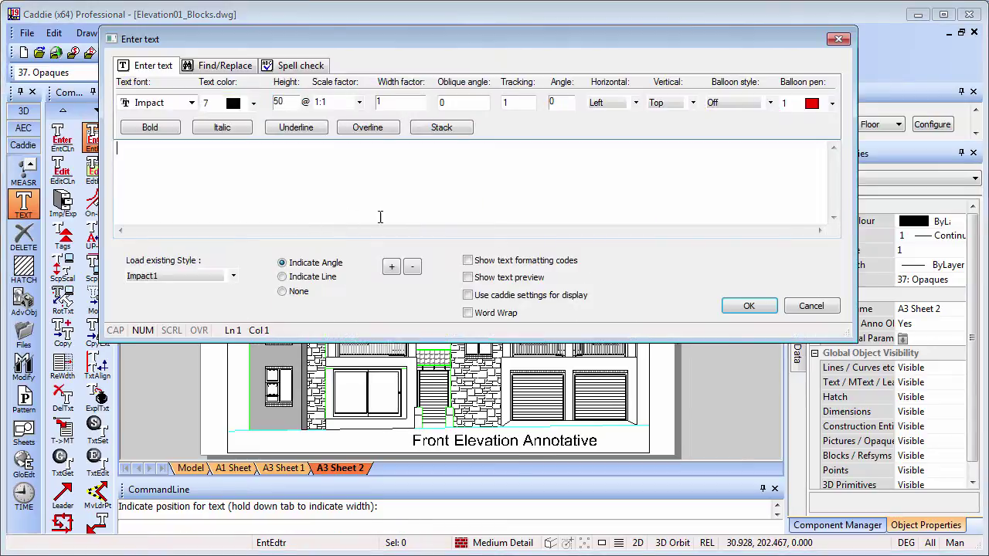
pyautogui.click(283, 263)
pyautogui.click(258, 184)
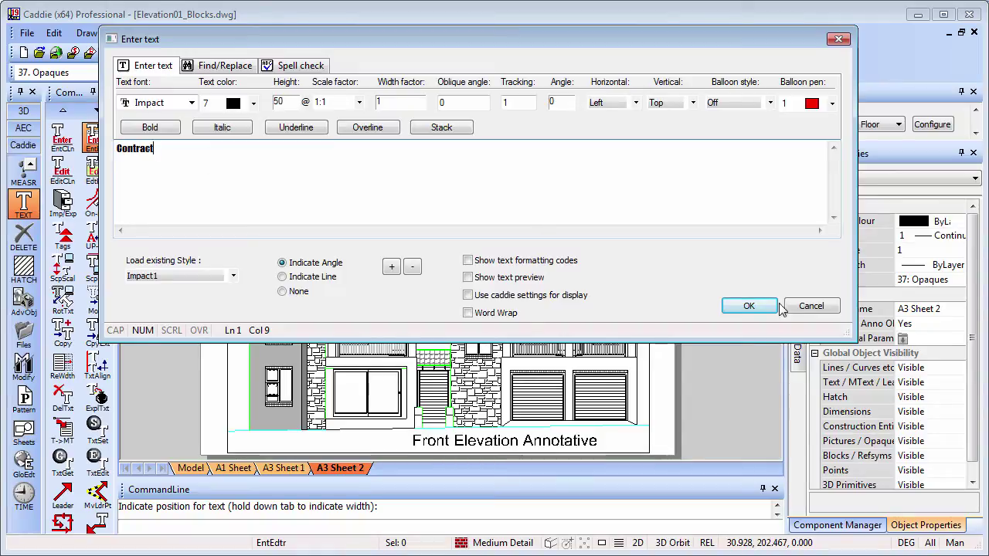
pyautogui.click(749, 307)
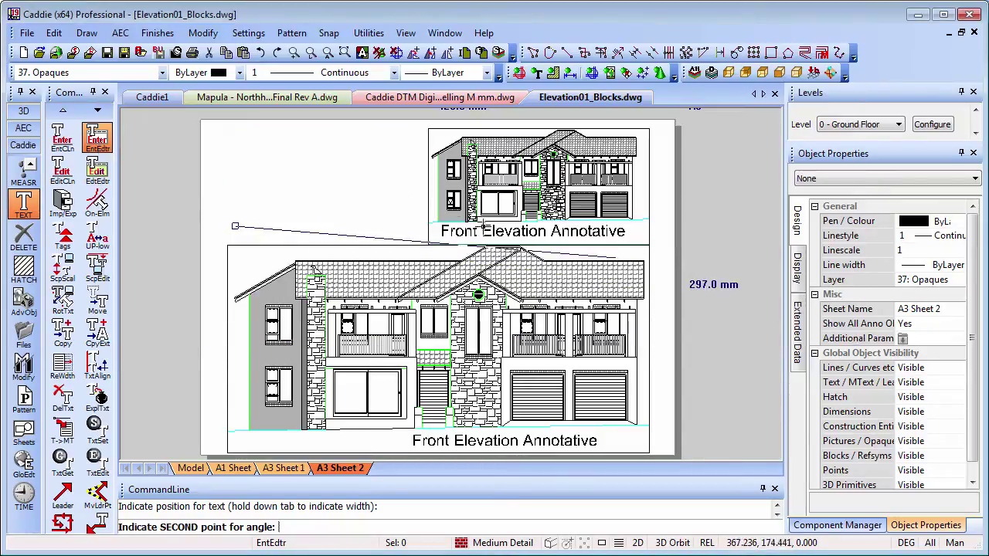
pyautogui.click(397, 193)
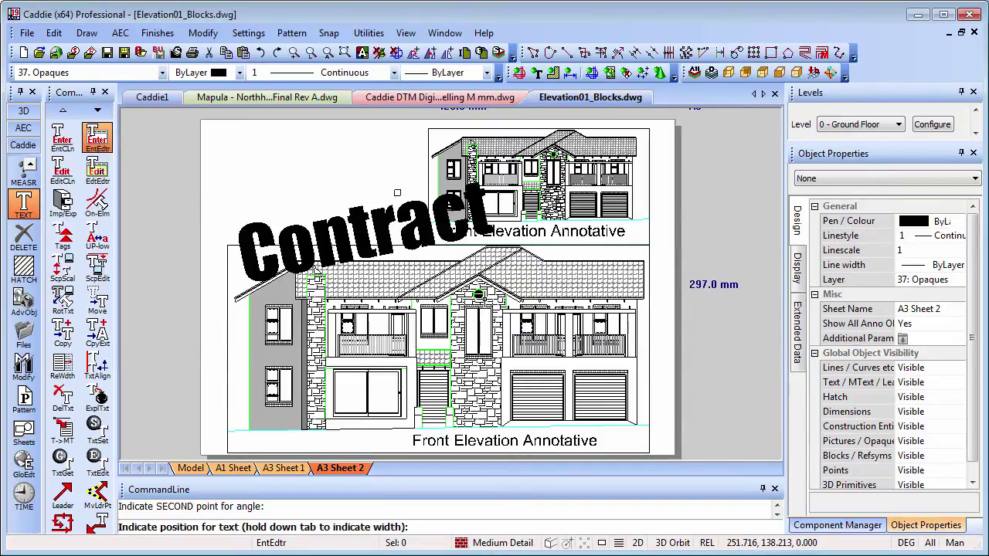
pyautogui.press('Escape')
# - Move the Contract text slightly from its insertion point to a new position
pyautogui.click(256, 223)
pyautogui.click(235, 225)
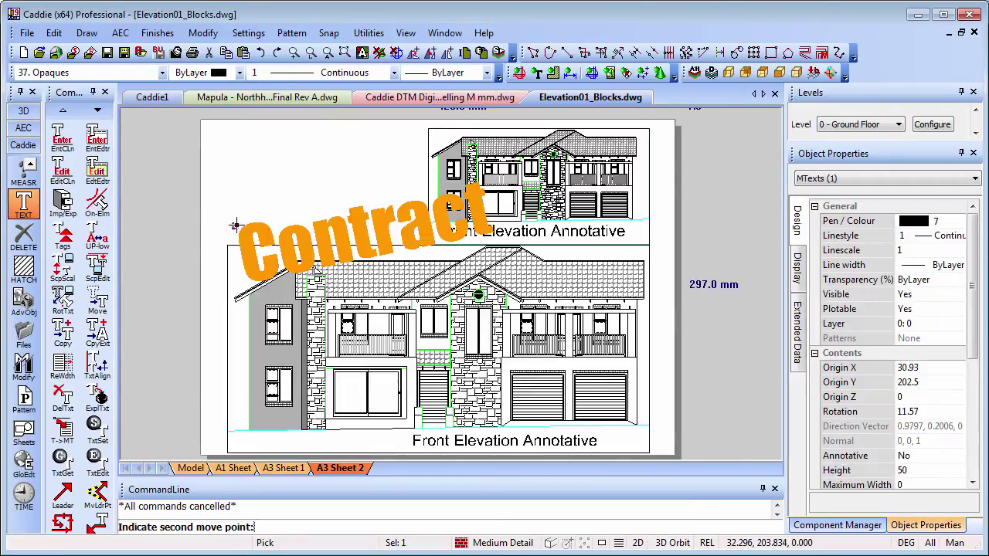
pyautogui.click(219, 220)
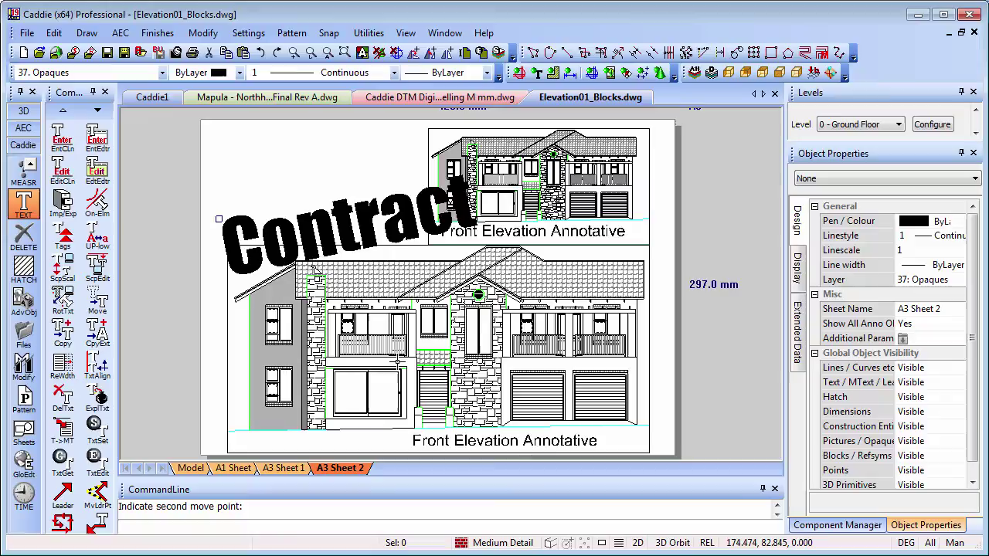
# - Explode the Contract text into polylines and delete the original text
pyautogui.click(99, 397)
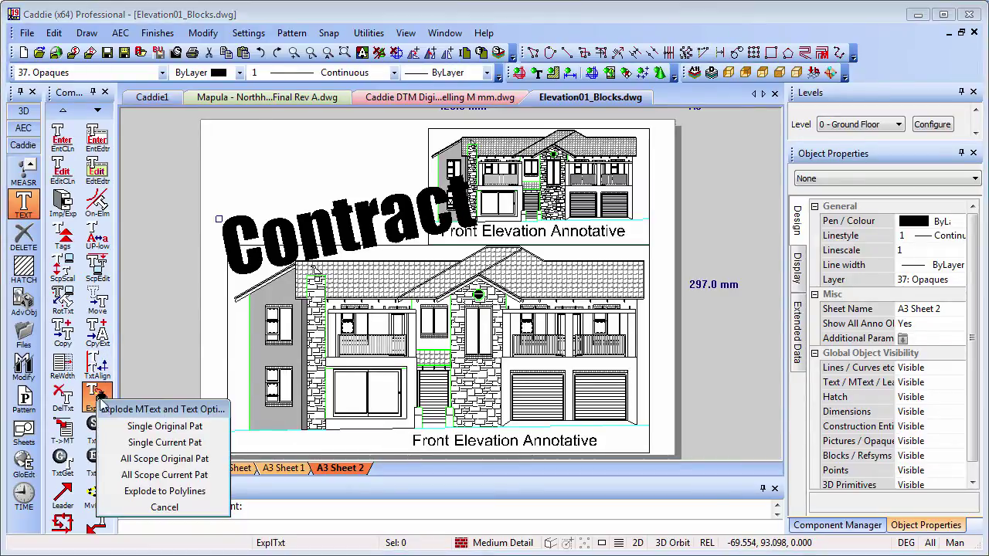
pyautogui.click(179, 495)
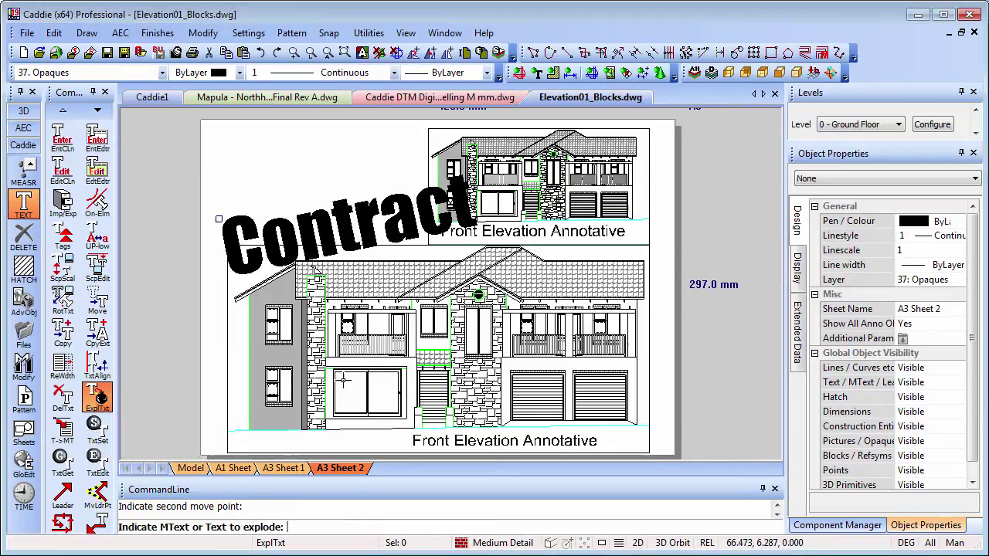
pyautogui.click(300, 247)
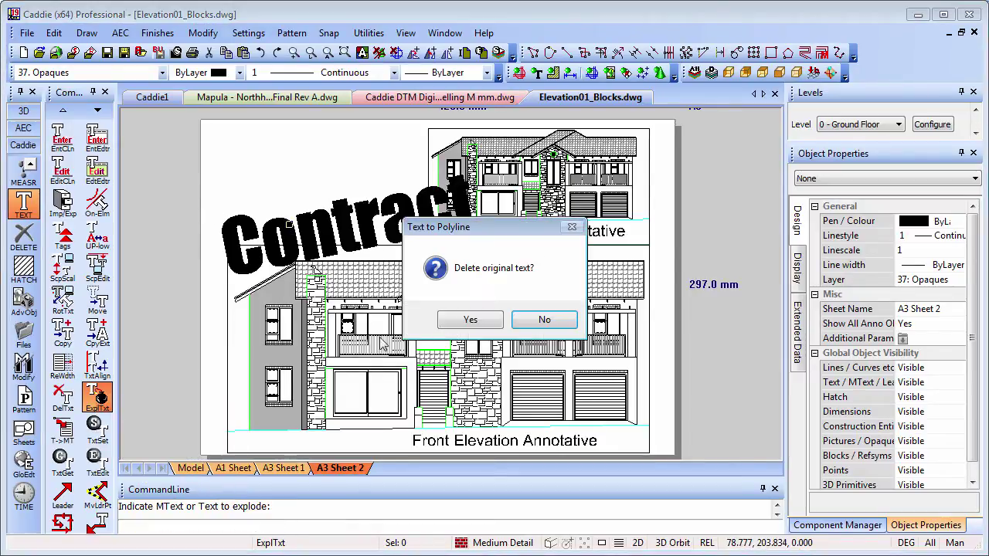
pyautogui.click(470, 320)
pyautogui.press('Escape')
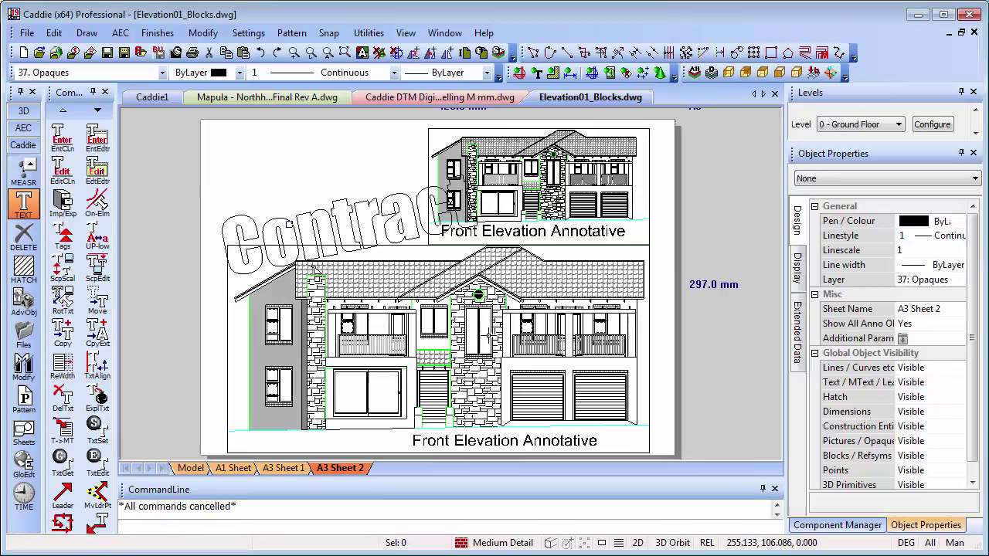
# - Set the letter C outline polyline to Closed: Yes
pyautogui.click(234, 218)
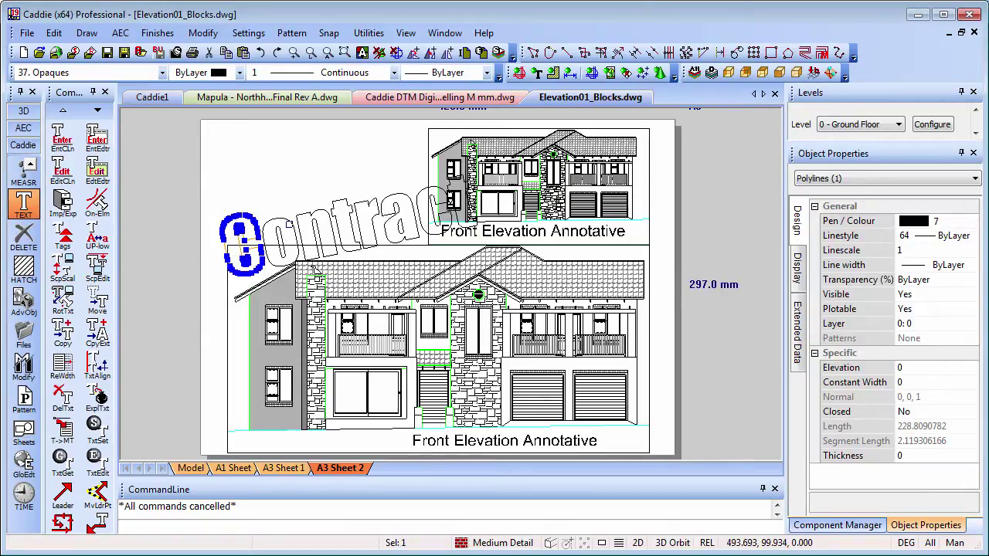
pyautogui.click(915, 421)
pyautogui.click(920, 435)
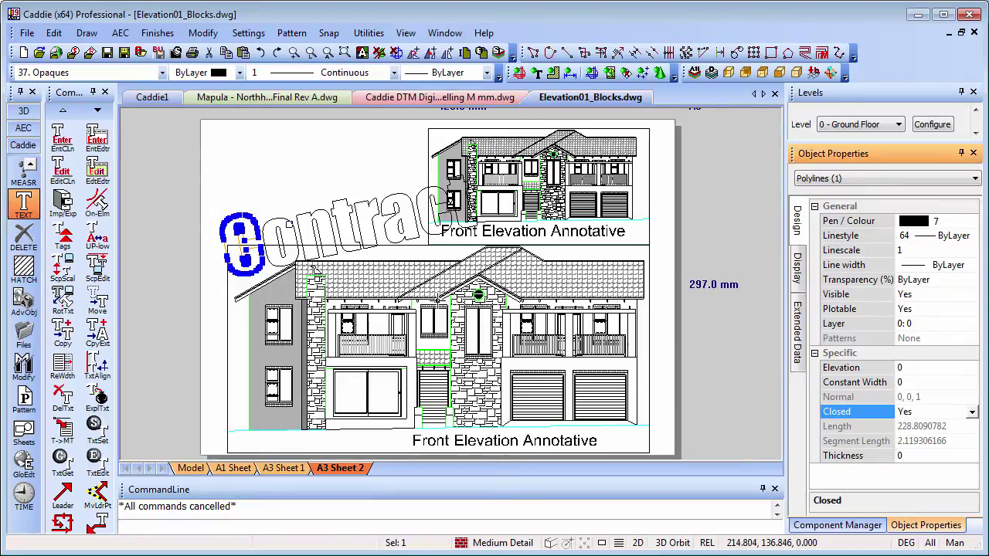
pyautogui.click(436, 298)
pyautogui.press('Escape')
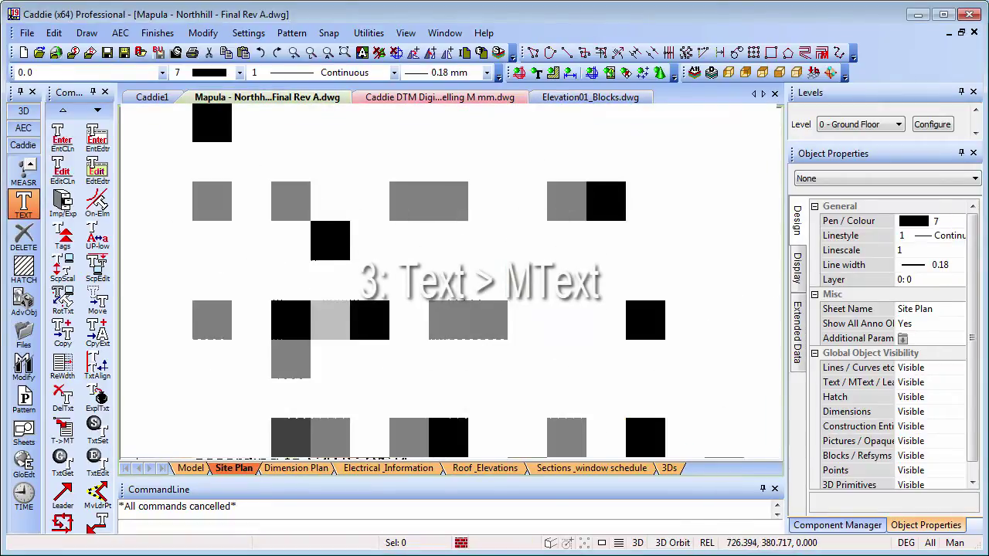
pyautogui.click(607, 202)
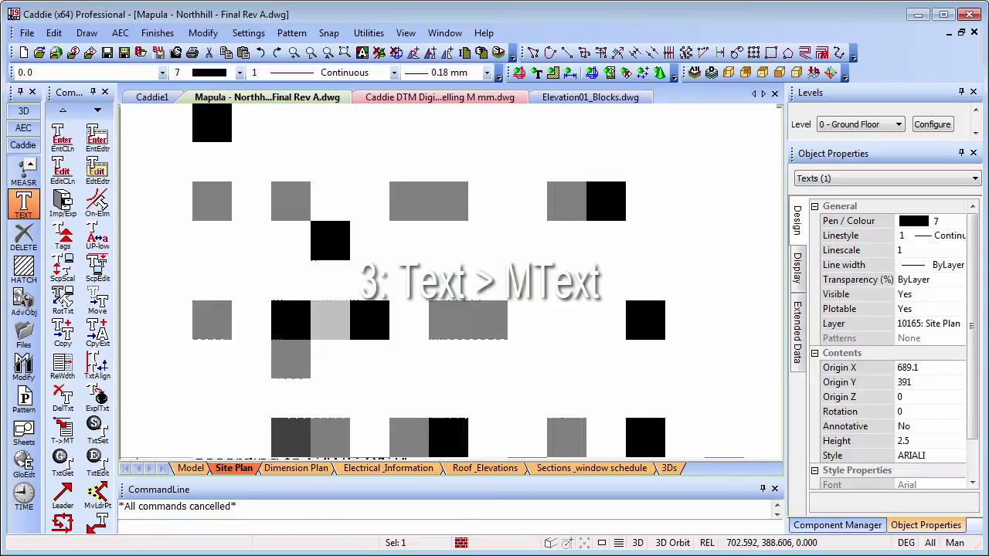
pyautogui.click(607, 203)
pyautogui.click(280, 224)
pyautogui.click(282, 248)
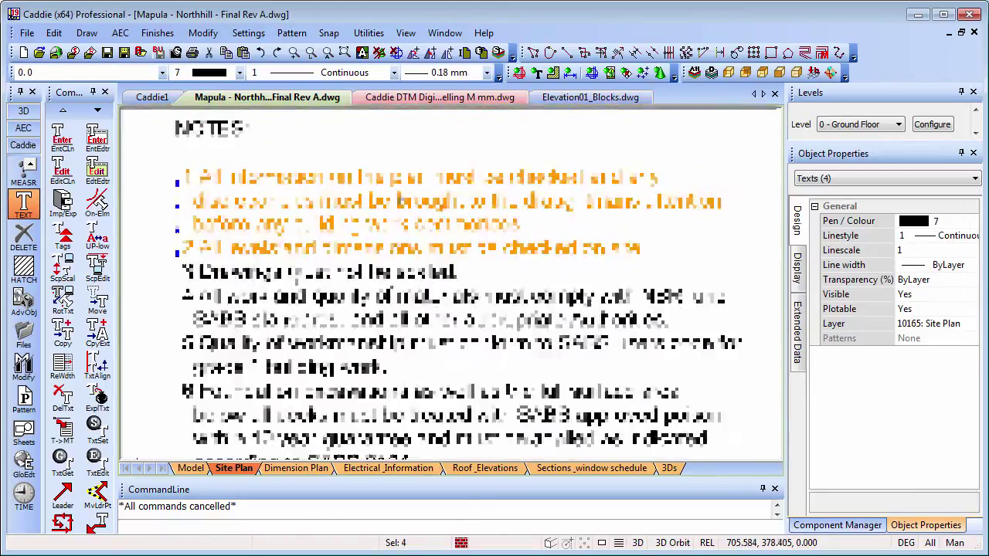
pyautogui.click(284, 272)
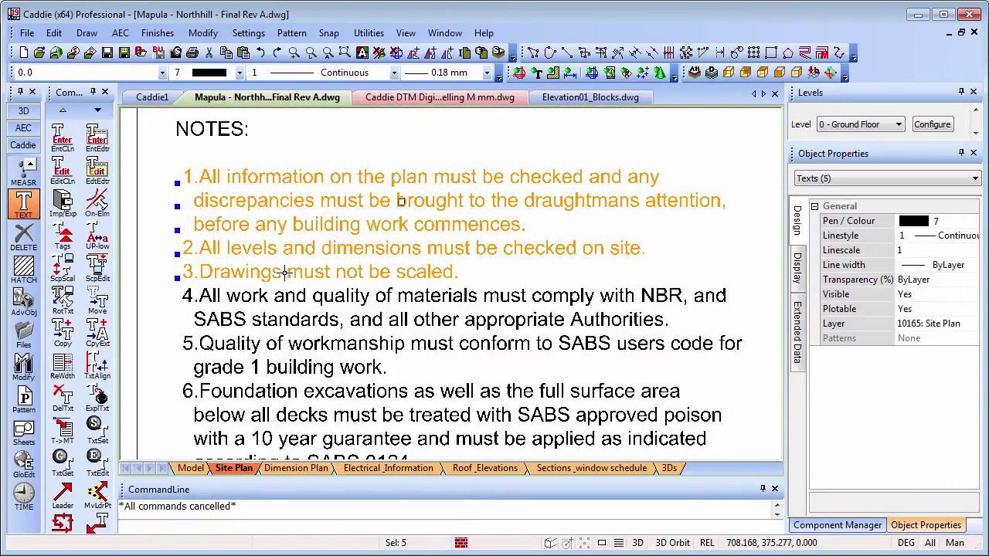
pyautogui.click(295, 296)
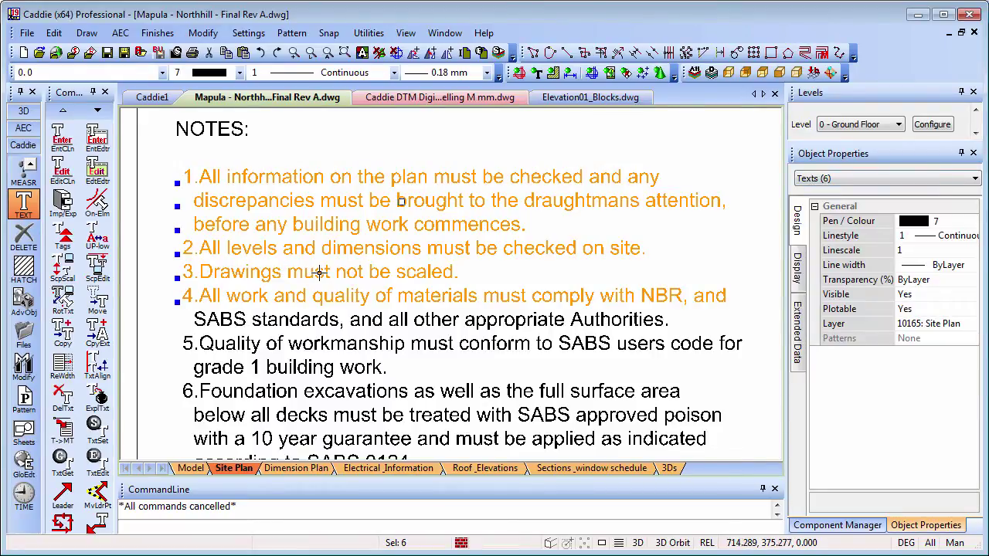
pyautogui.press('Escape')
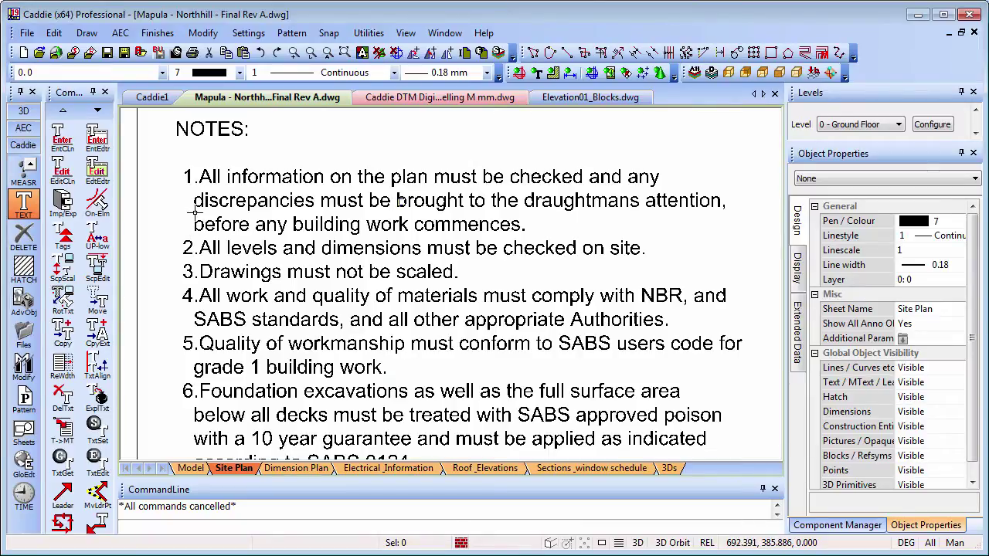
pyautogui.click(325, 180)
pyautogui.rightClick(325, 181)
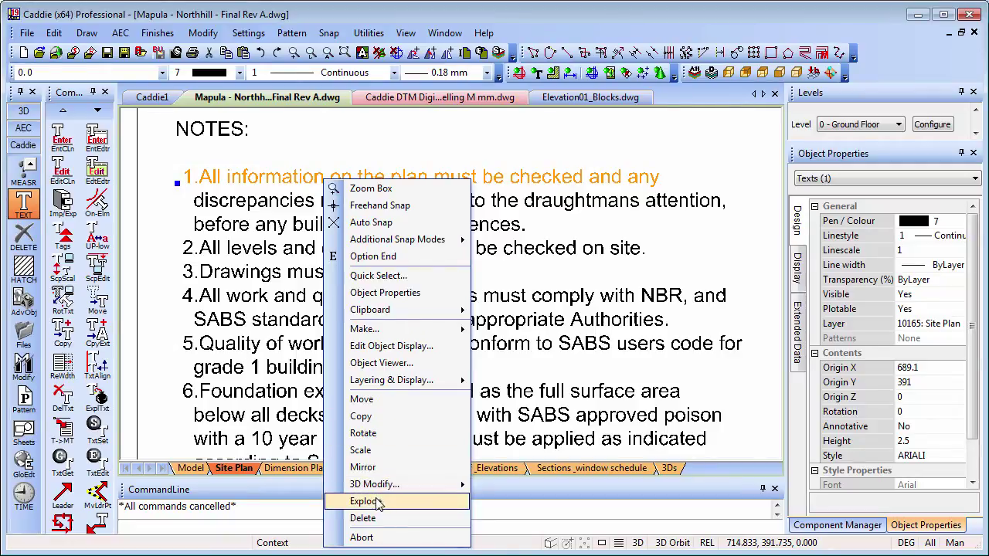
pyautogui.click(376, 537)
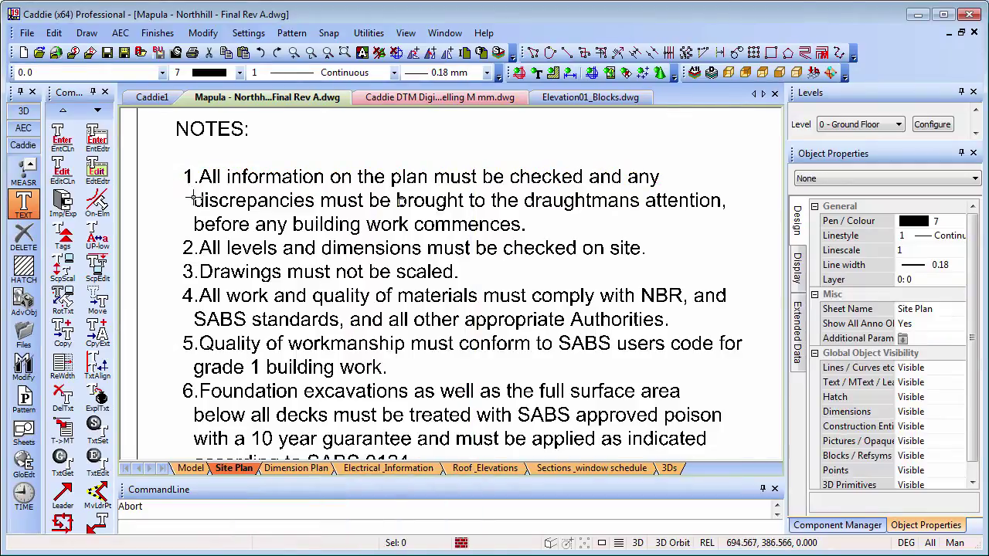
pyautogui.click(97, 171)
pyautogui.click(284, 179)
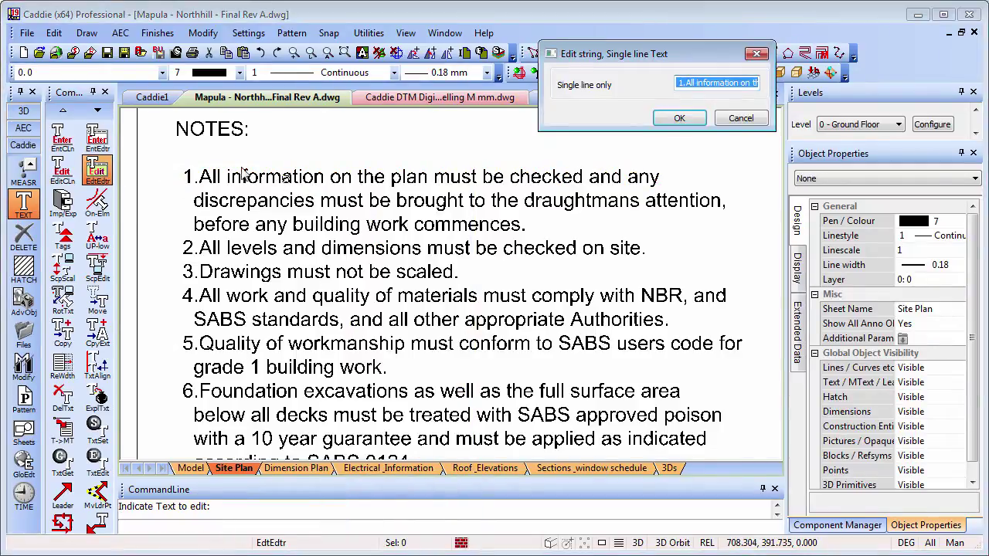
pyautogui.click(740, 119)
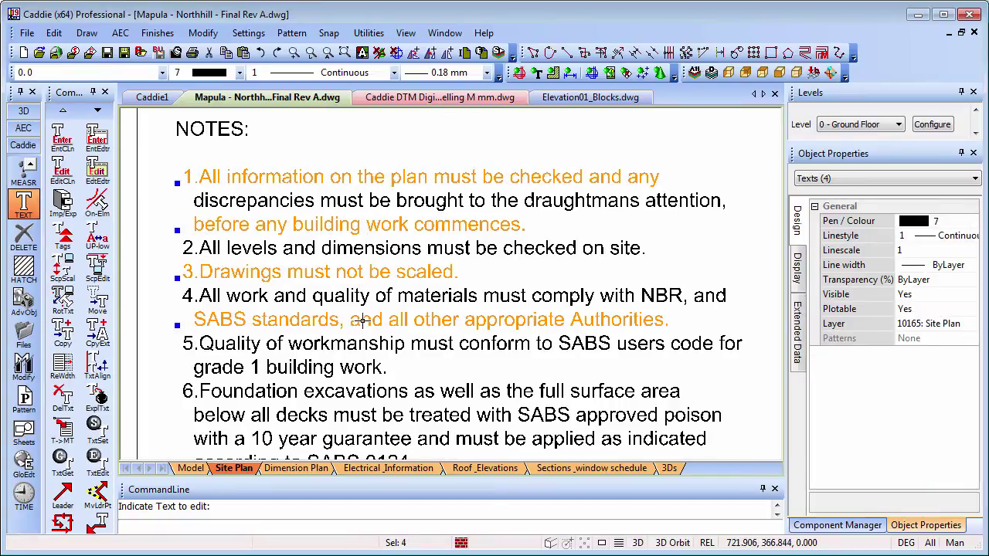
pyautogui.press('Escape')
pyautogui.scroll(-3, 370, 306)
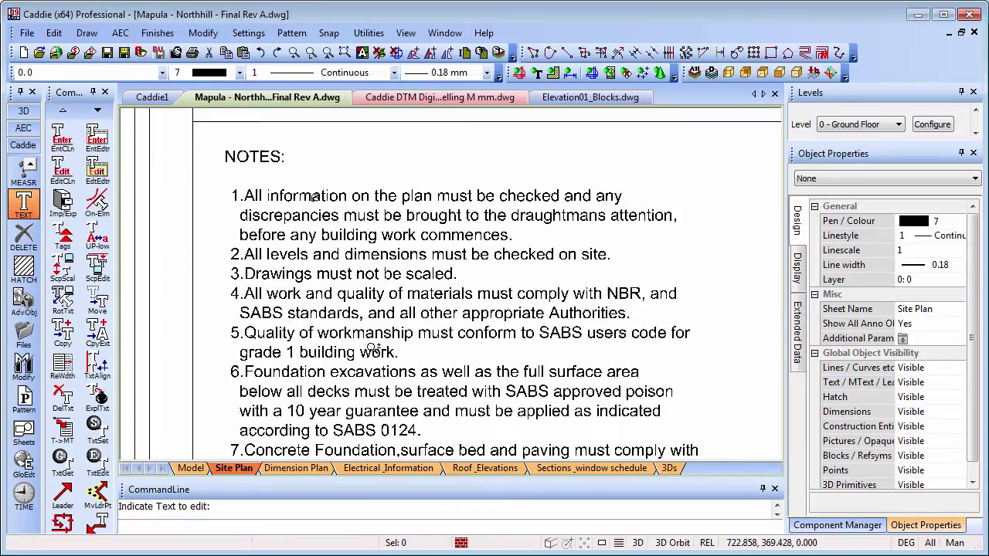
pyautogui.scroll(-4, 445, 335)
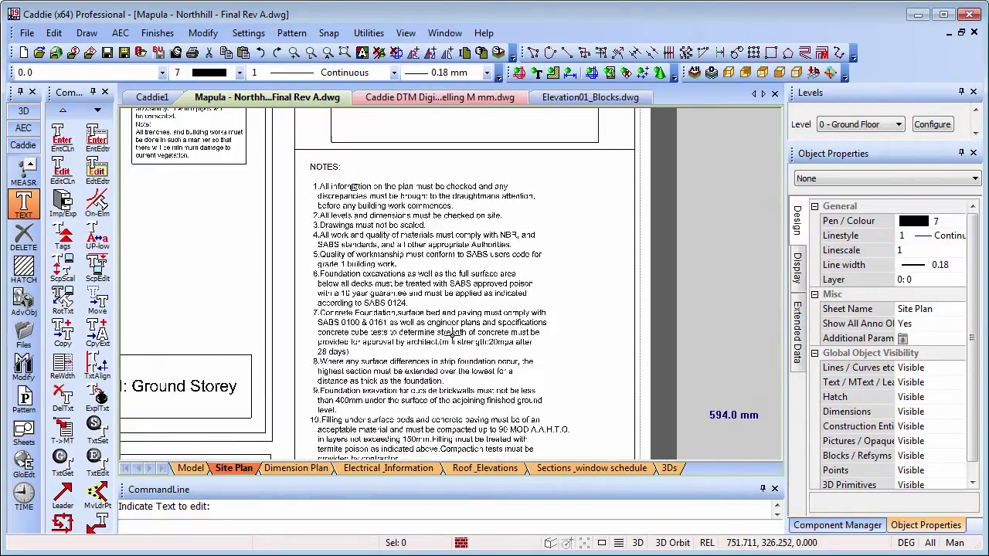
pyautogui.scroll(-4, 445, 333)
pyautogui.scroll(-4, 441, 290)
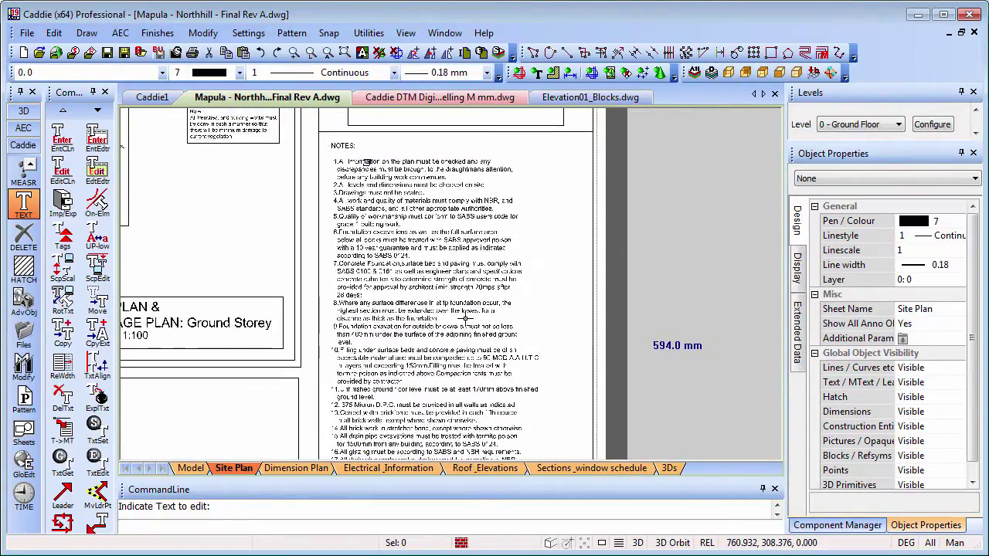
pyautogui.scroll(-3, 448, 284)
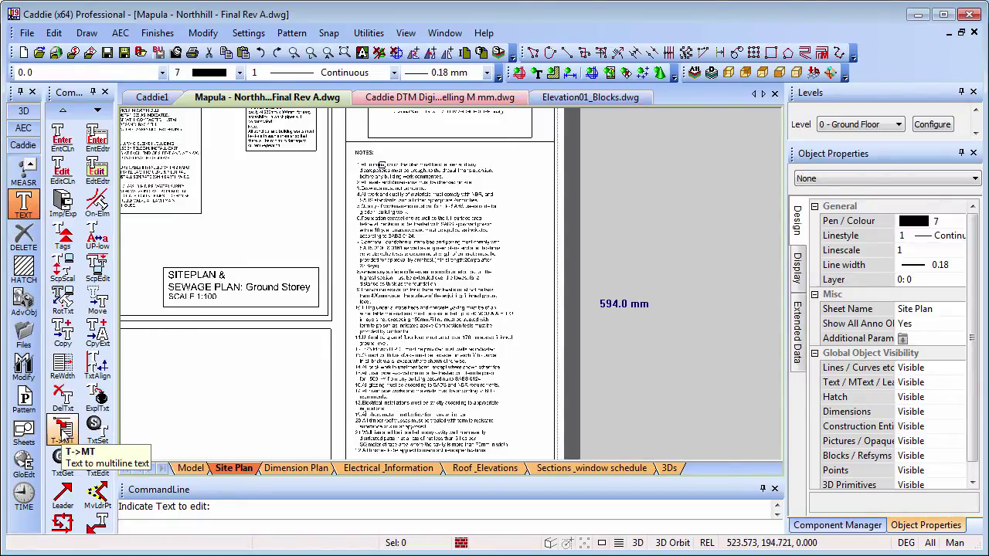
# - Merge the boxed NOTES list into one new multiline text paragraph
pyautogui.click(63, 431)
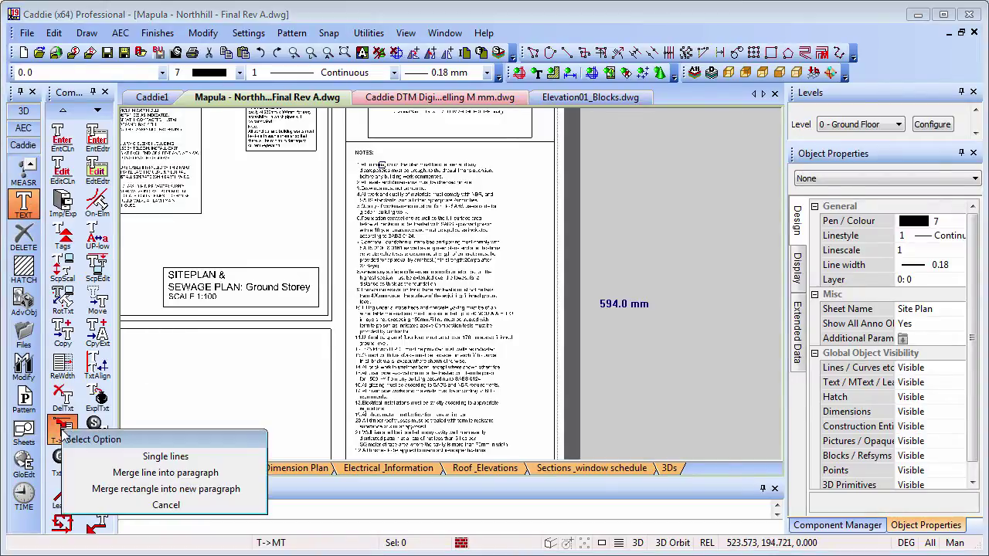
pyautogui.click(148, 488)
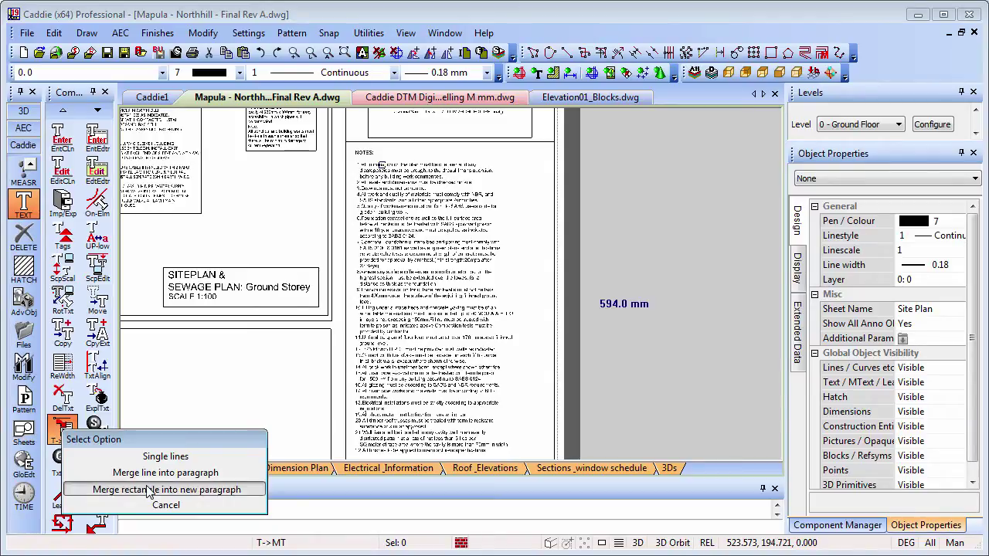
pyautogui.click(338, 144)
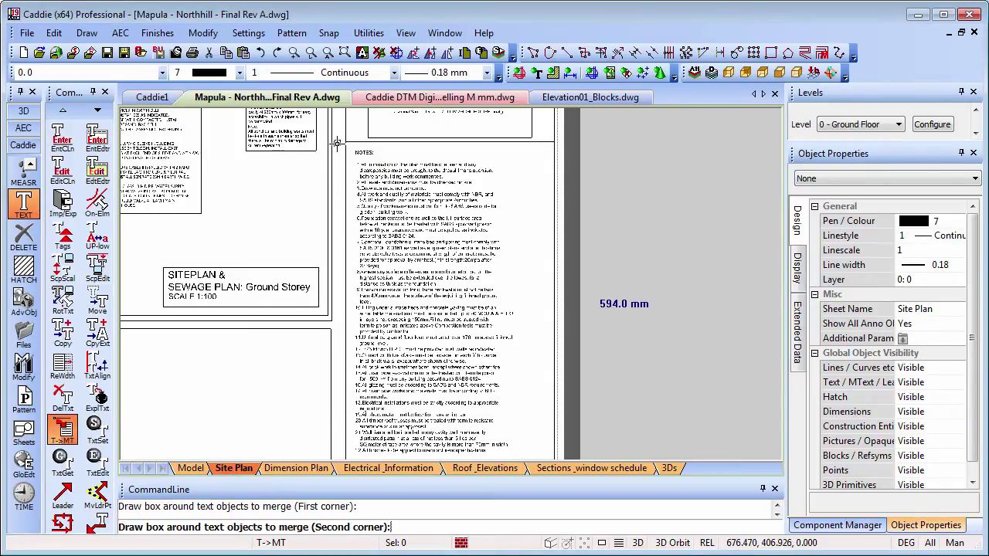
pyautogui.click(519, 457)
pyautogui.click(474, 321)
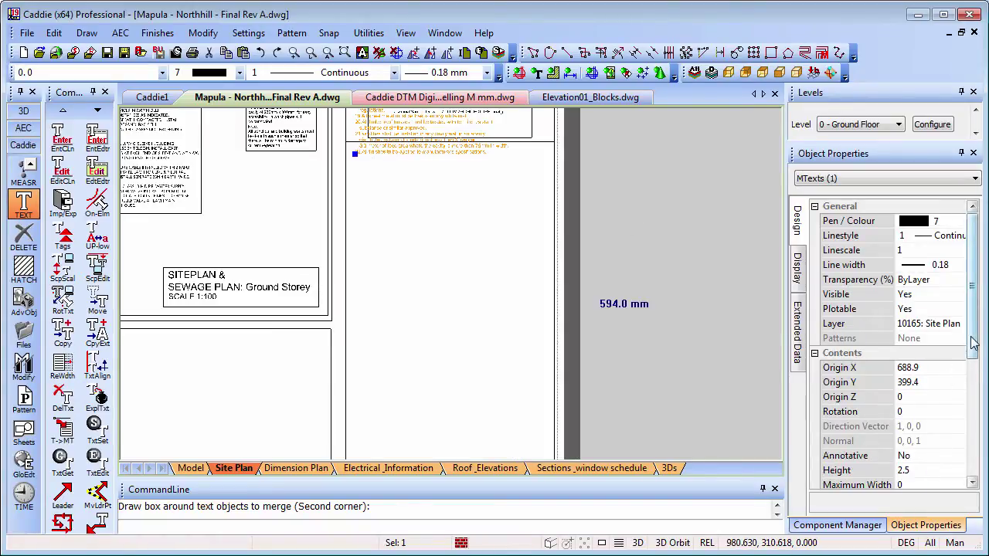
# - Set the notes paragraph origin to Top Left, then zoom in and reselect it
pyautogui.moveTo(972, 340); pyautogui.dragTo(972, 379)
pyautogui.click(930, 429)
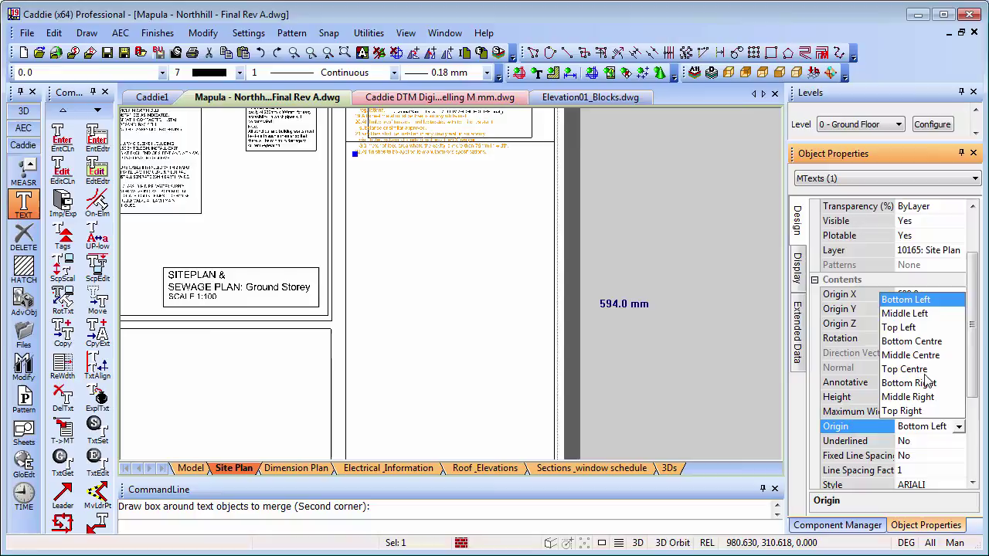
pyautogui.click(908, 327)
pyautogui.press('Escape')
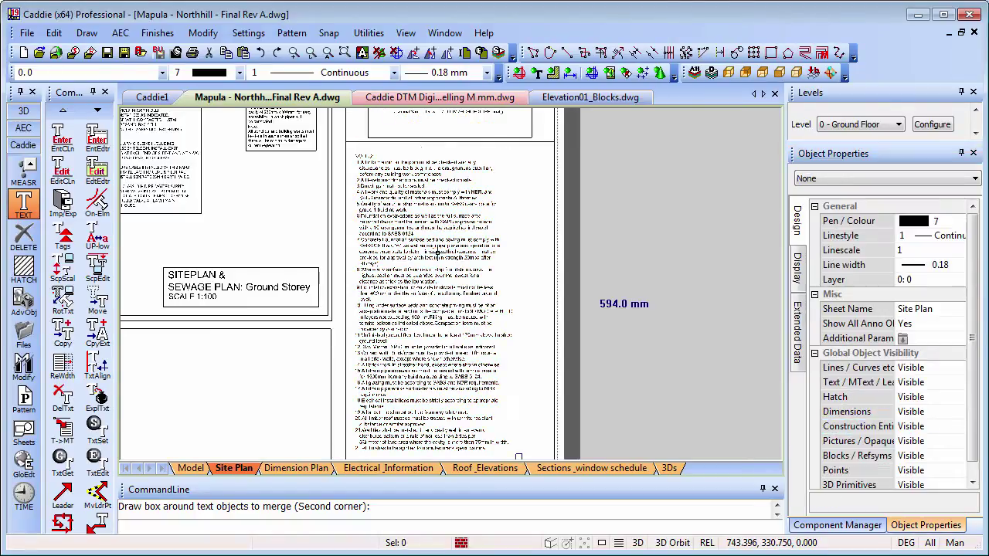
pyautogui.scroll(2, 398, 191)
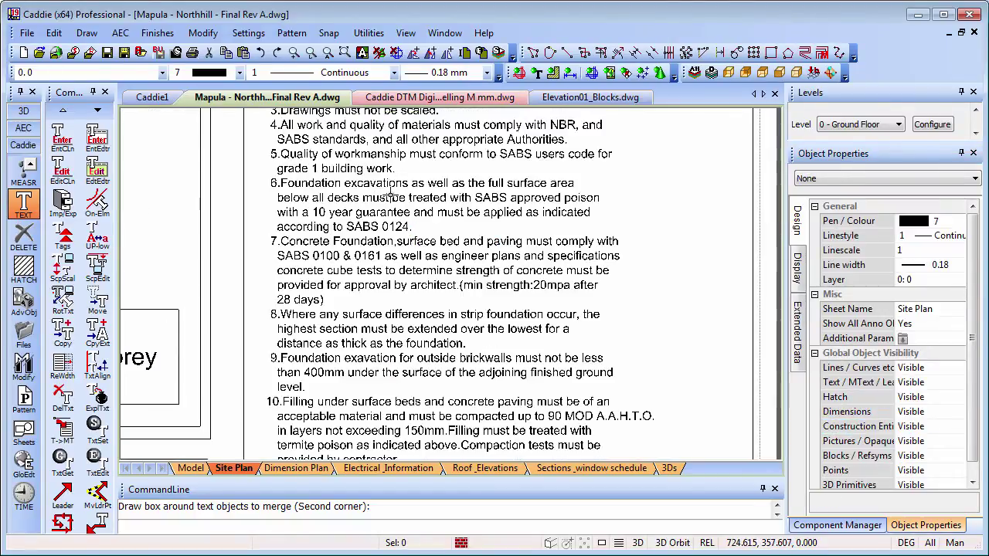
pyautogui.scroll(2, 396, 191)
pyautogui.scroll(1, 384, 185)
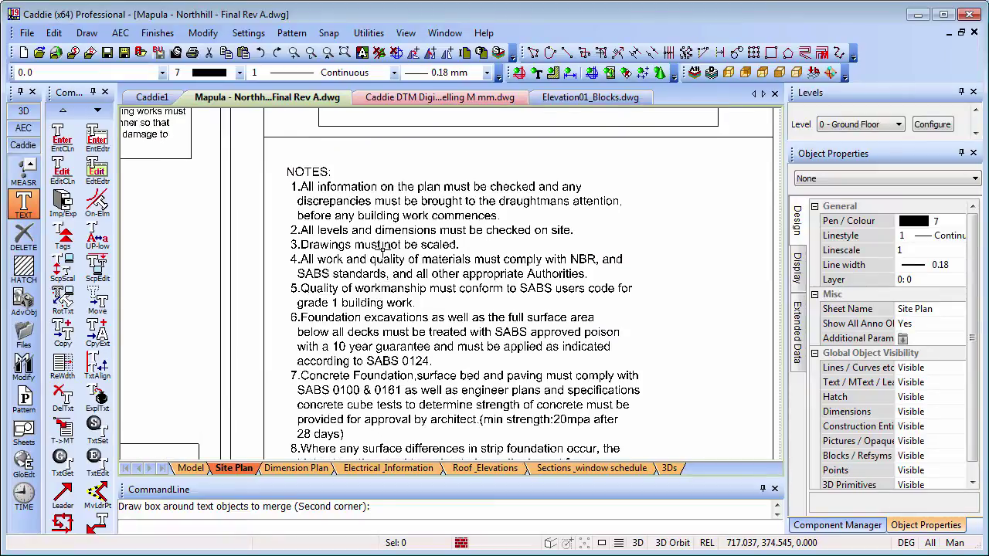
pyautogui.click(360, 198)
# - Edit the notes so the NOTES: heading is bold, italic and larger than 2.5
pyautogui.rightClick(360, 197)
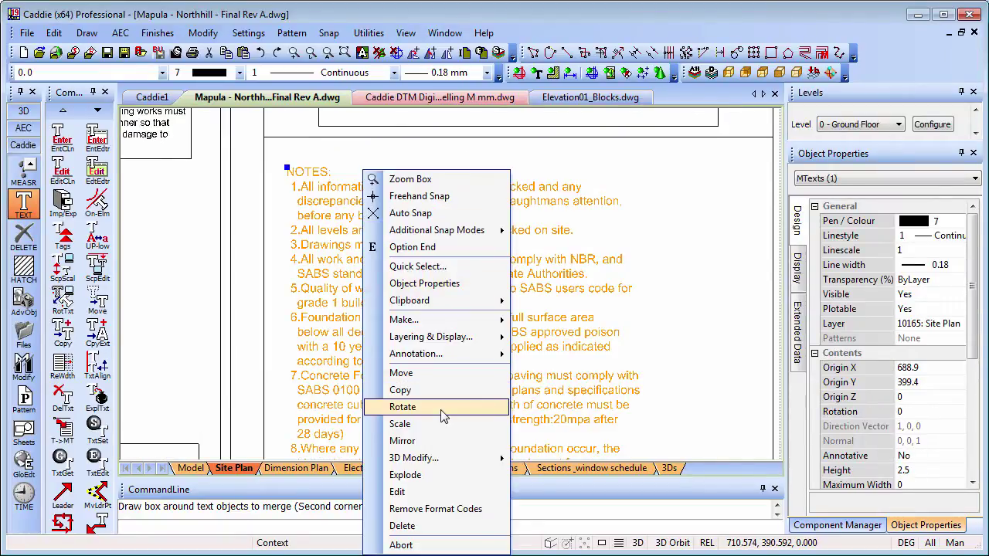
pyautogui.click(423, 495)
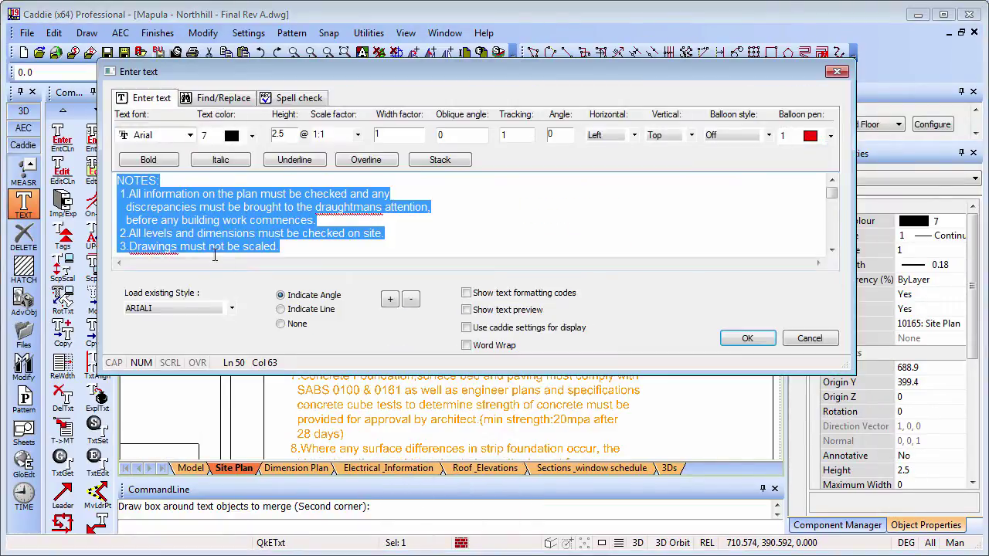
pyautogui.moveTo(161, 180); pyautogui.dragTo(116, 180)
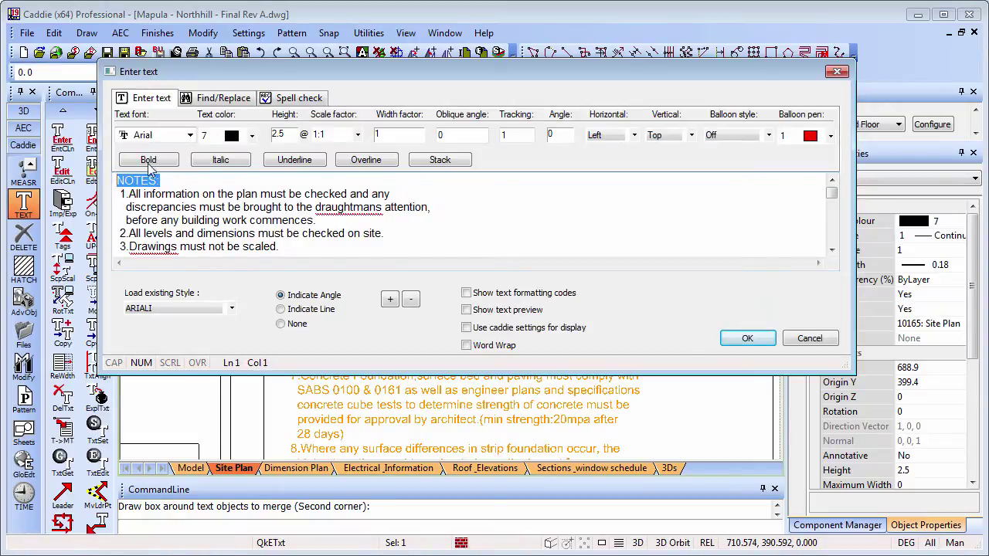
pyautogui.click(149, 160)
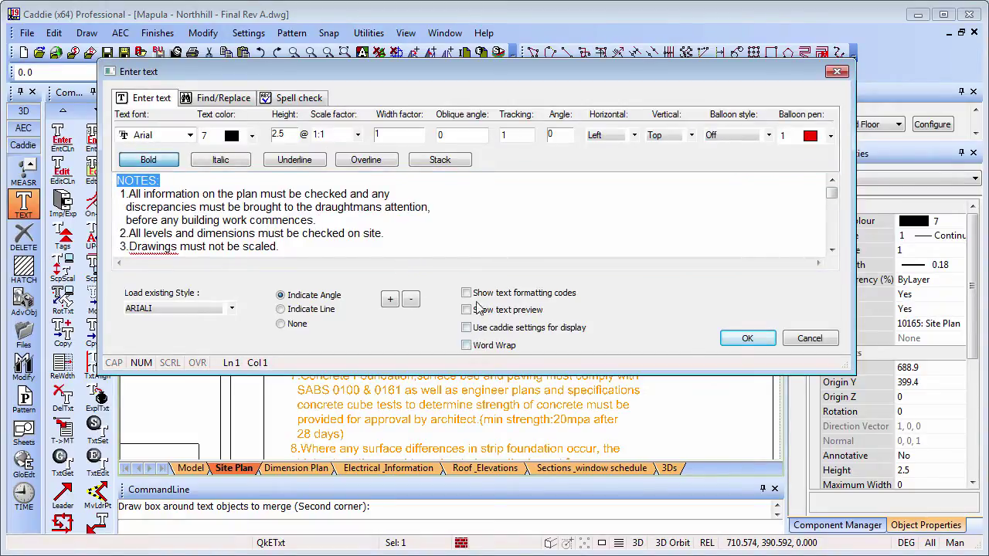
pyautogui.moveTo(466, 68); pyautogui.dragTo(468, 35)
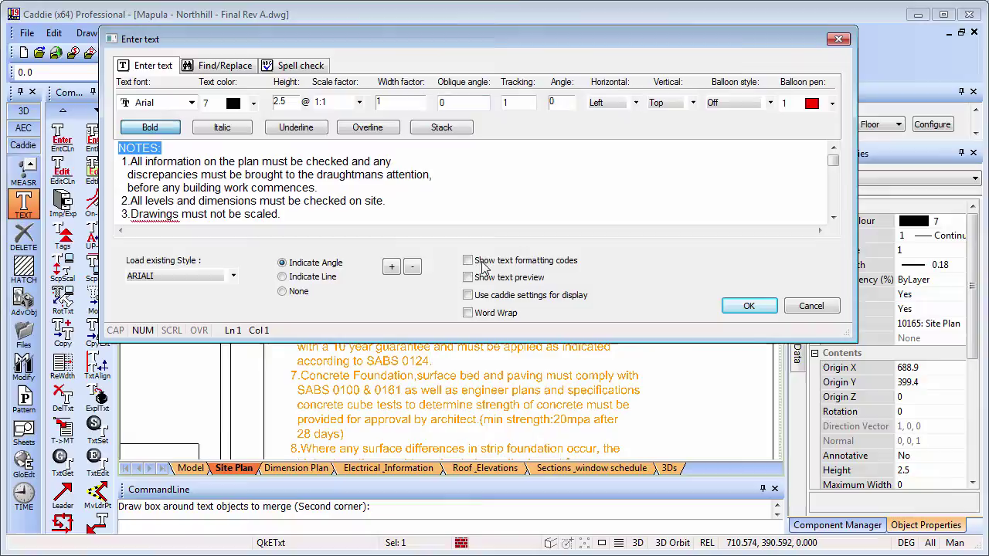
pyautogui.click(468, 277)
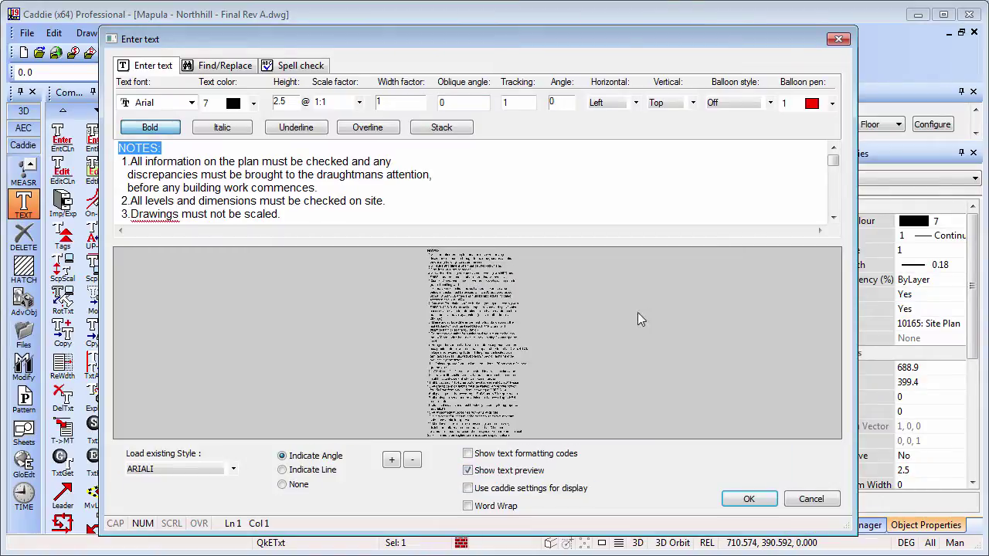
pyautogui.click(468, 470)
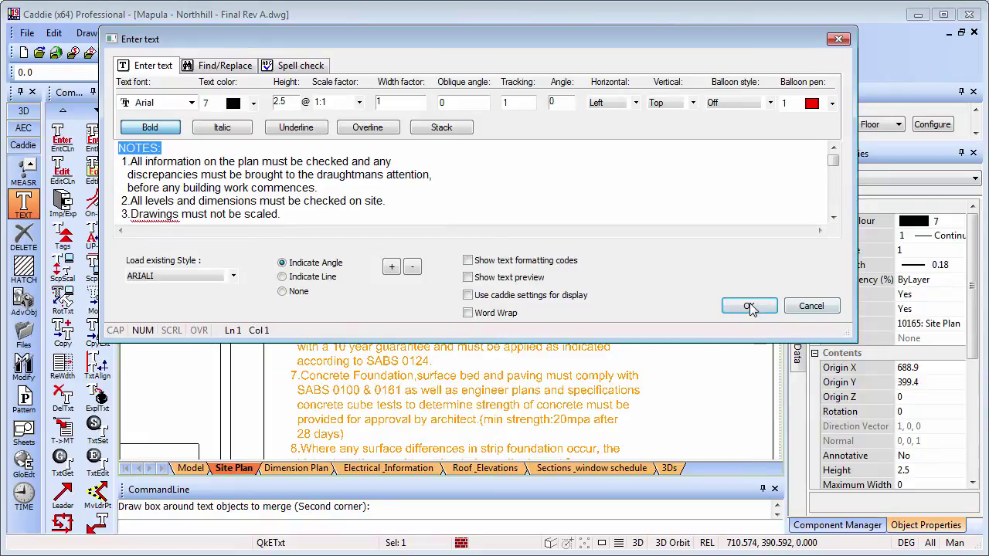
pyautogui.click(224, 128)
pyautogui.moveTo(293, 102); pyautogui.dragTo(262, 103)
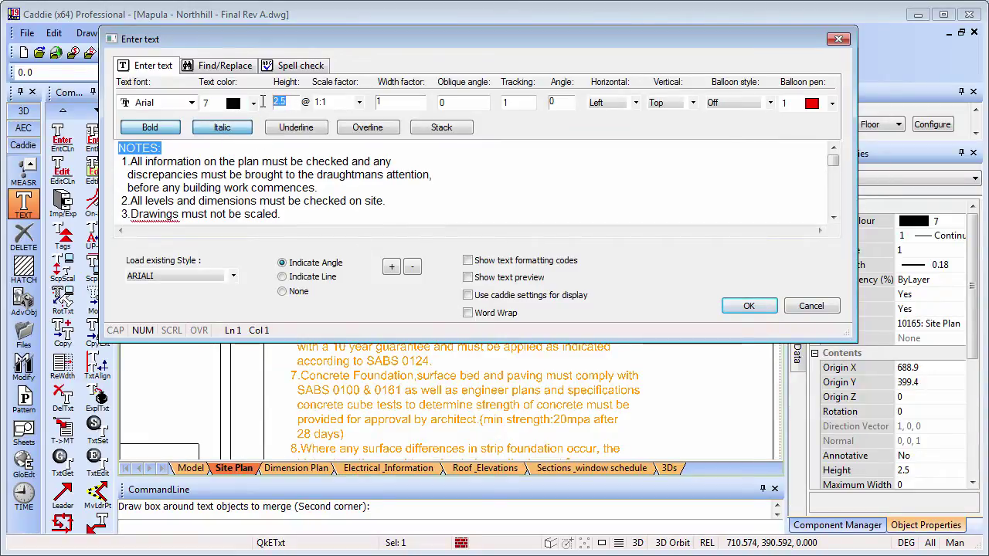
pyautogui.click(748, 306)
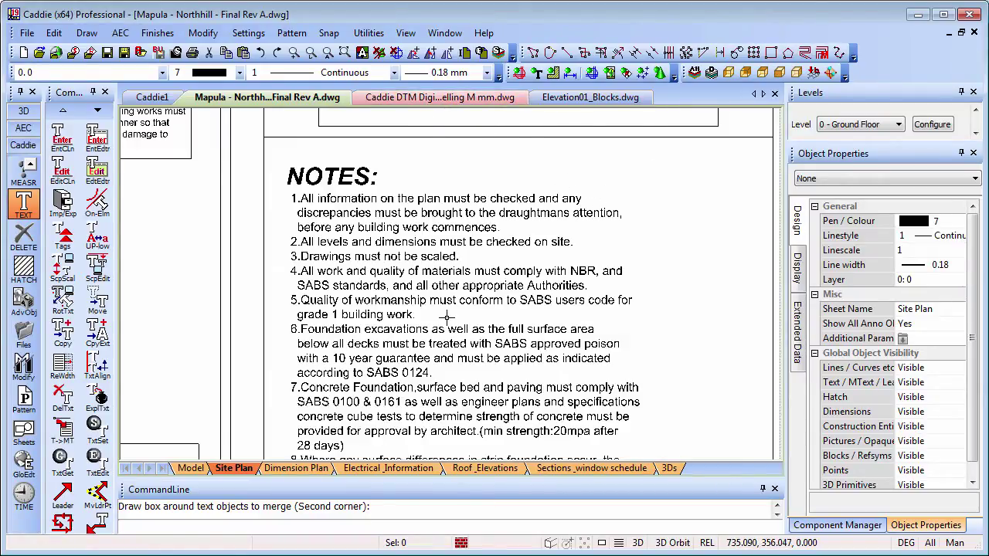
# - Switch to Model space and zoom into the section's 70 and 60 COURCES labels
pyautogui.scroll(-4, 446, 316)
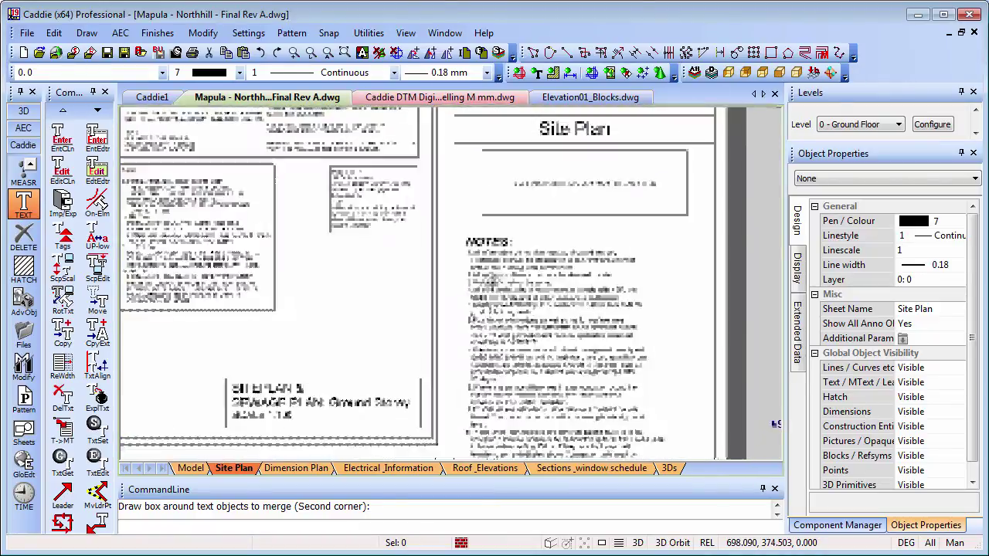
pyautogui.click(191, 468)
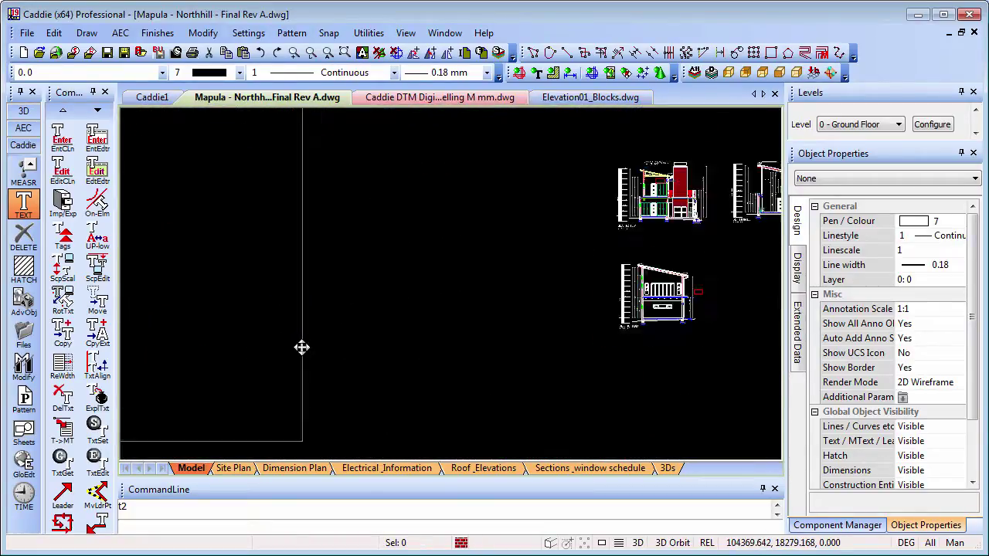
pyautogui.scroll(8, 384, 180)
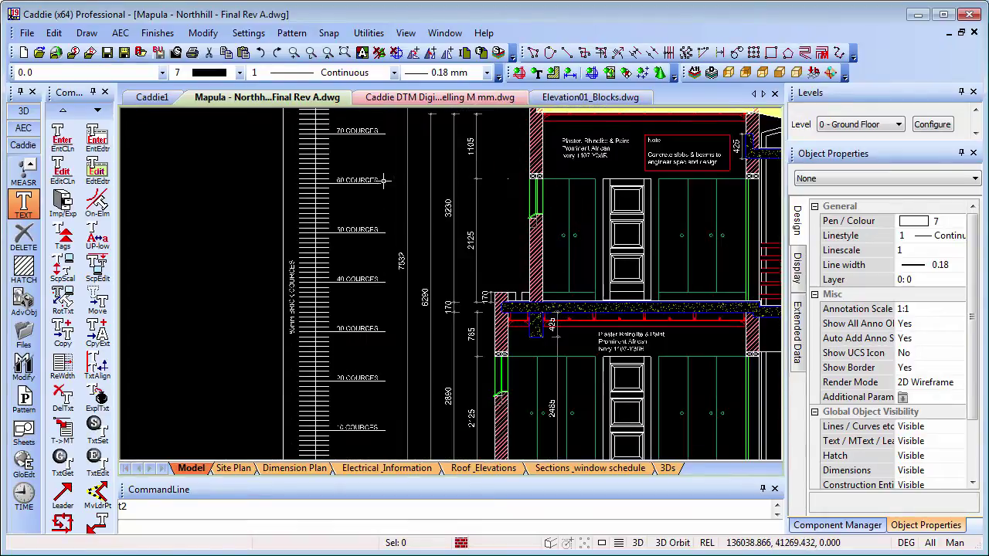
pyautogui.scroll(5, 402, 214)
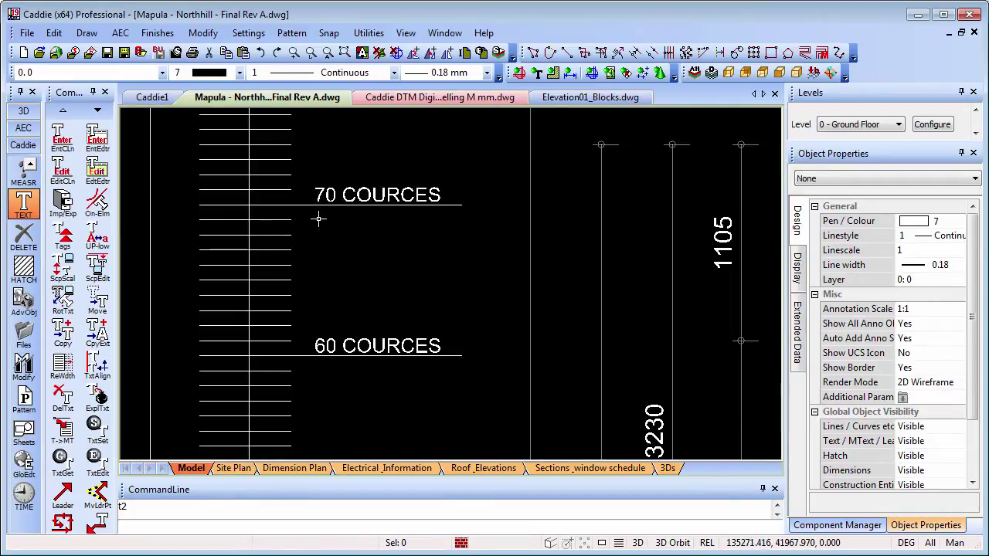
pyautogui.click(363, 195)
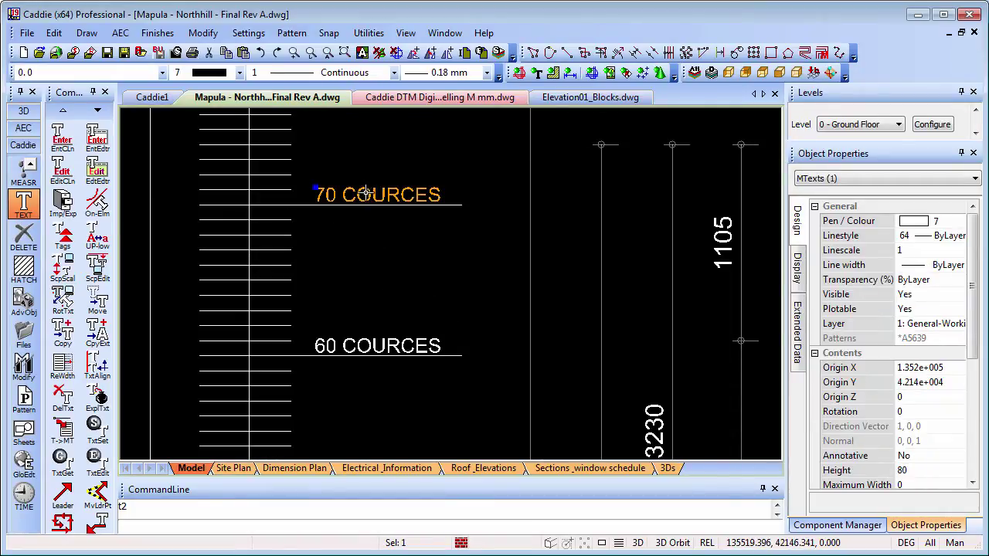
pyautogui.click(390, 349)
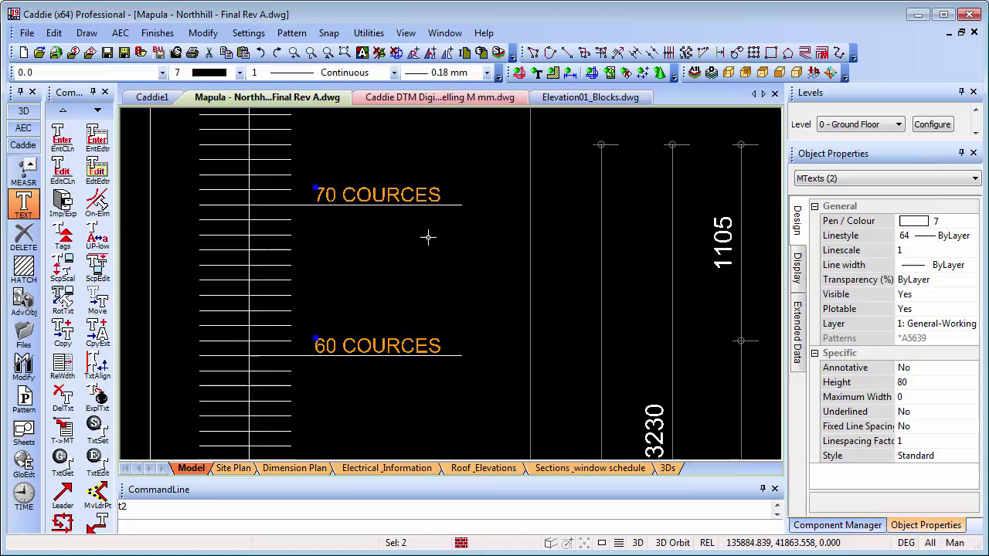
pyautogui.scroll(-4, 479, 332)
pyautogui.scroll(4, 405, 315)
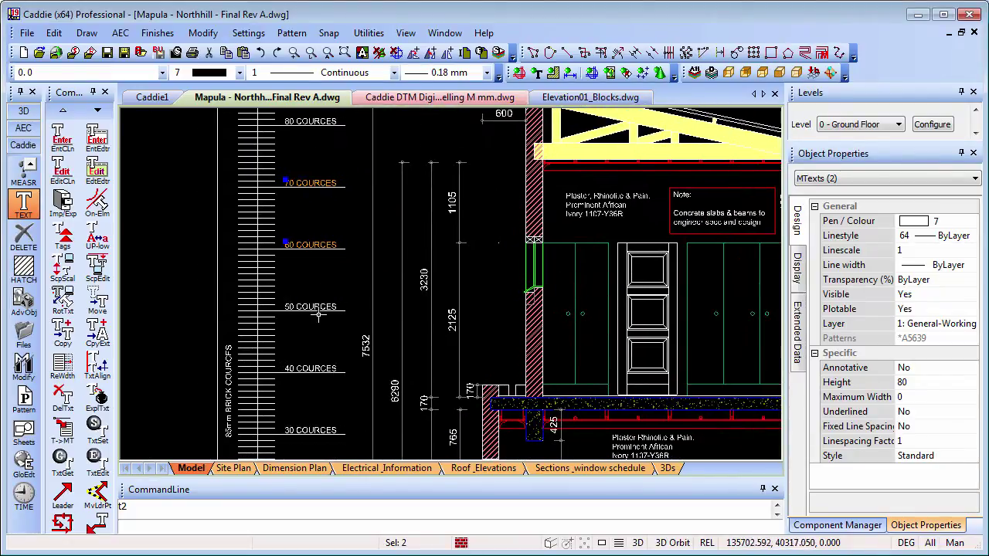
pyautogui.press('Escape')
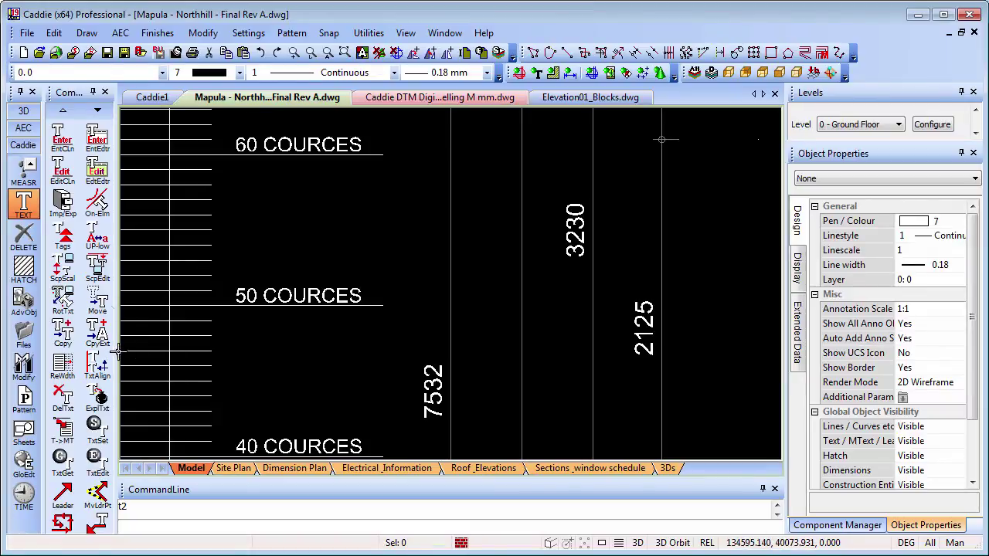
pyautogui.scroll(-2, 96, 473)
pyautogui.scroll(-6, 94, 382)
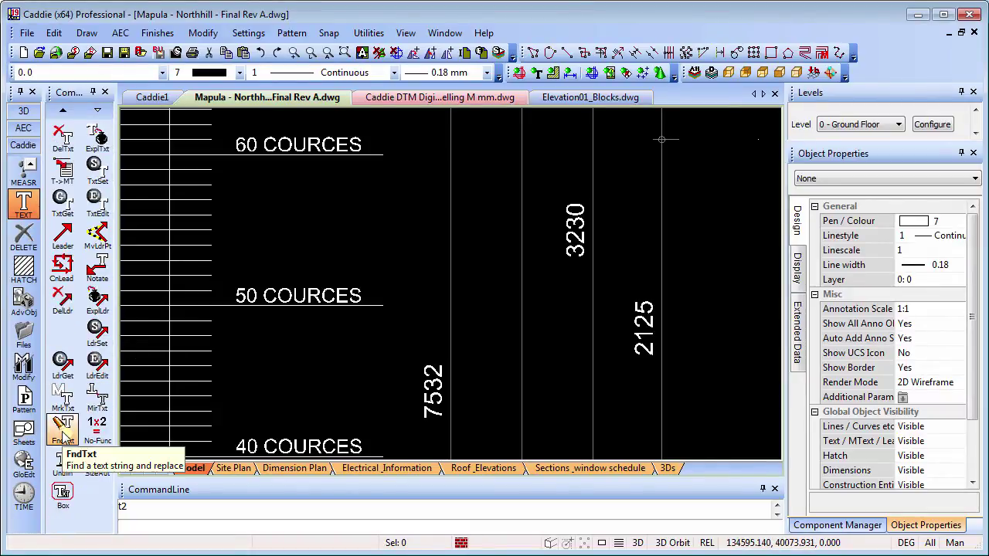
# - Find and replace COURCES with Courses throughout the drawing using FndTxt
pyautogui.click(63, 432)
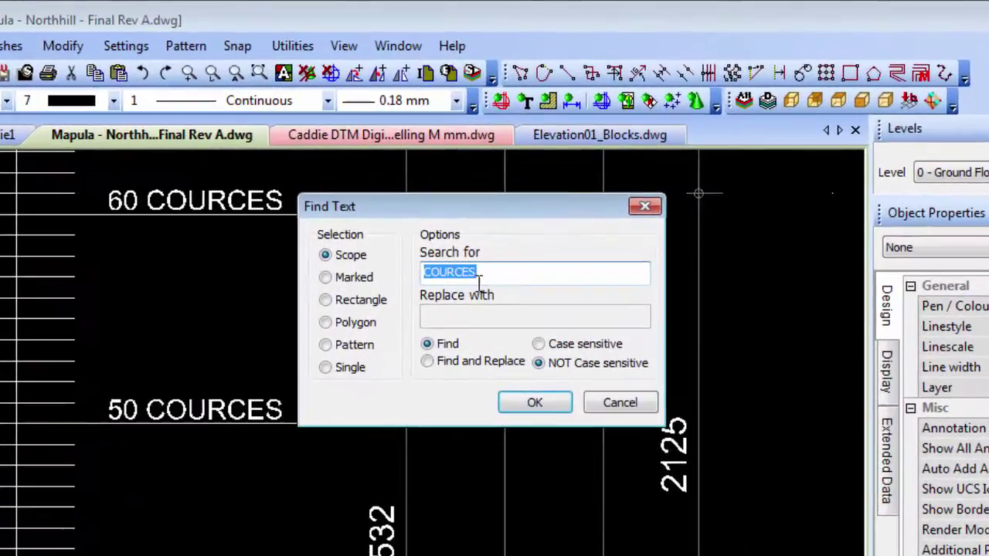
pyautogui.moveTo(485, 211); pyautogui.dragTo(496, 207)
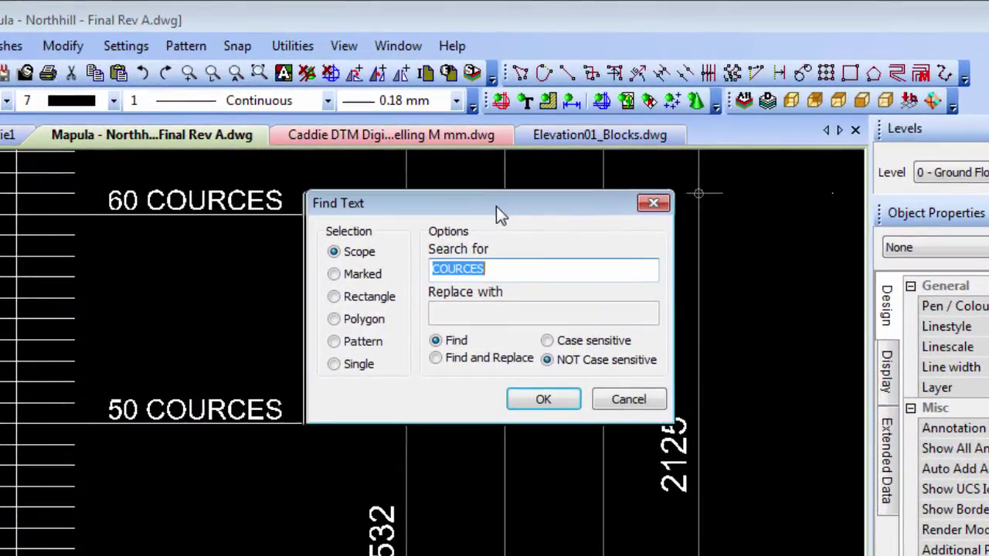
pyautogui.click(495, 267)
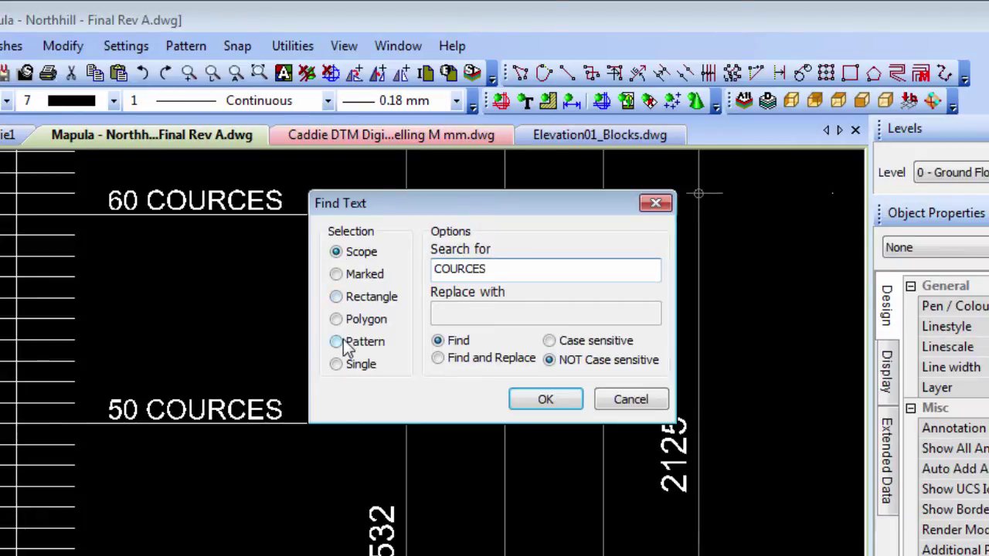
pyautogui.click(438, 358)
pyautogui.click(461, 312)
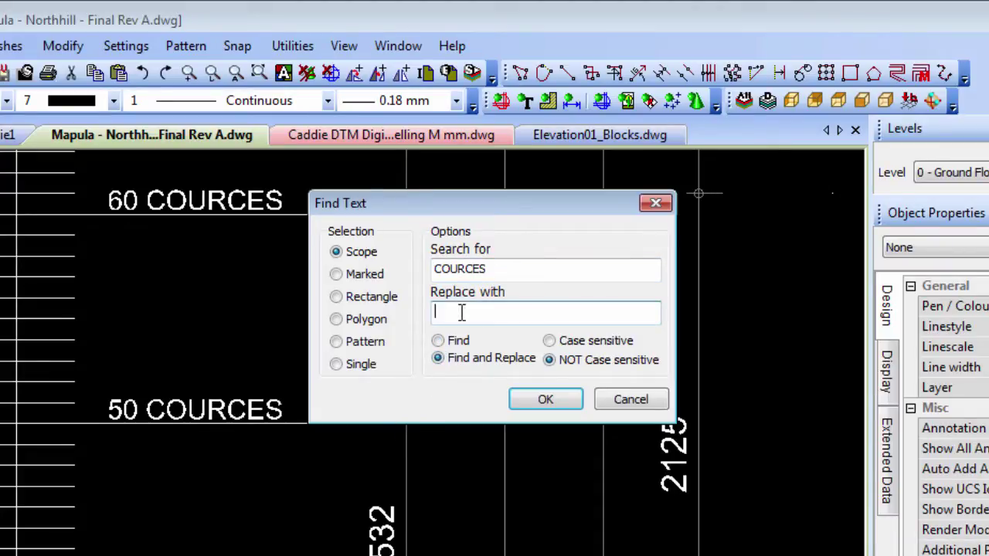
pyautogui.write('Courses')
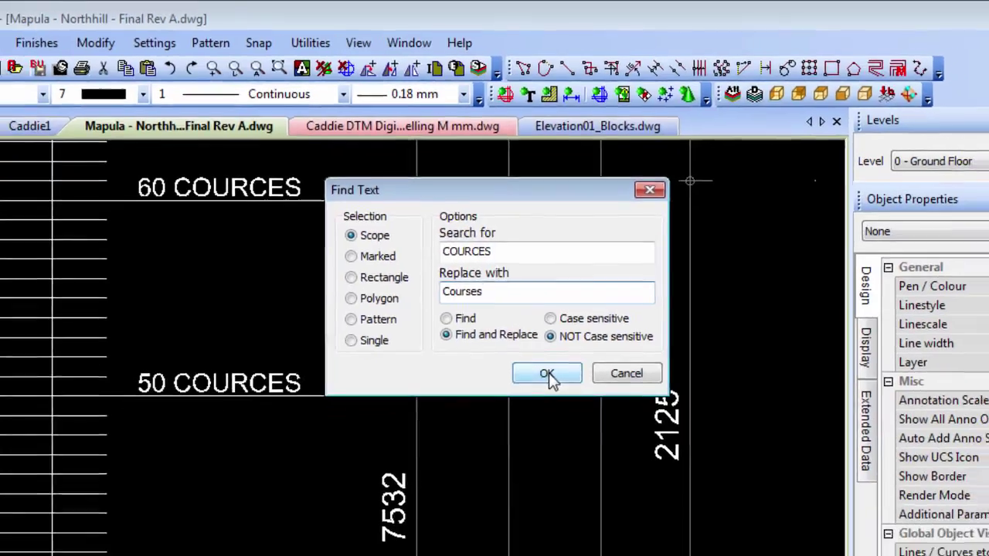
pyautogui.click(548, 376)
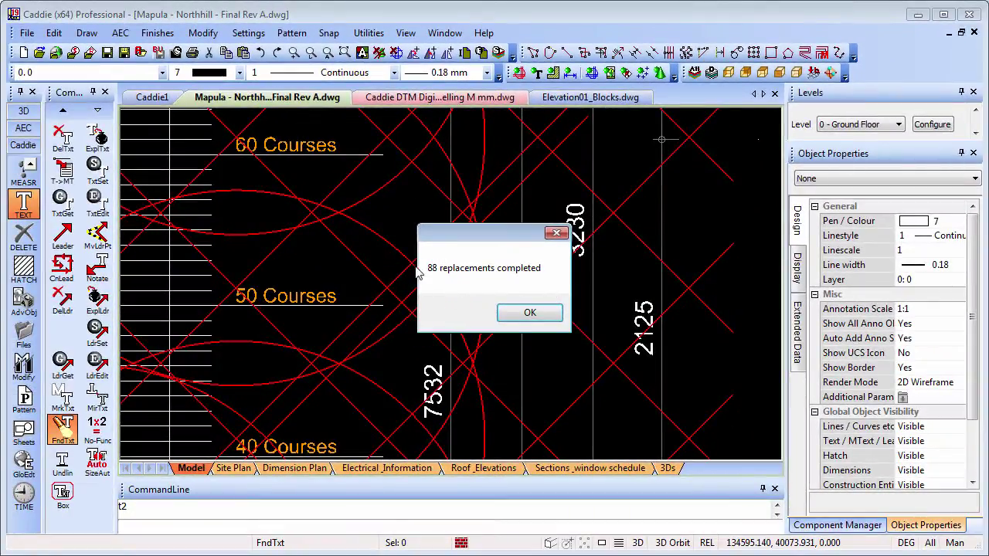
# - Dismiss the 88-replacements message and zoom in on sections AA and BB
pyautogui.click(549, 316)
pyautogui.scroll(-6, 533, 303)
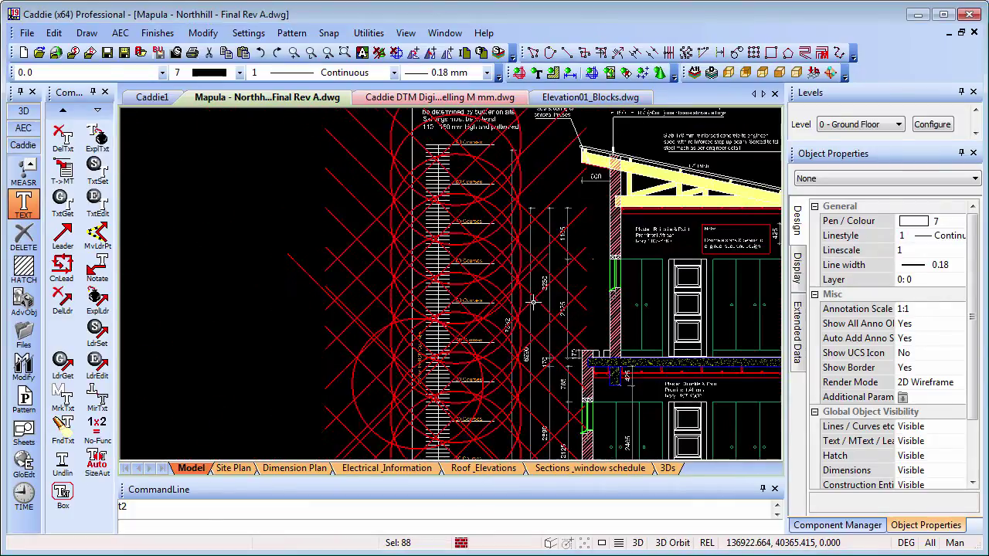
pyautogui.scroll(-4, 397, 250)
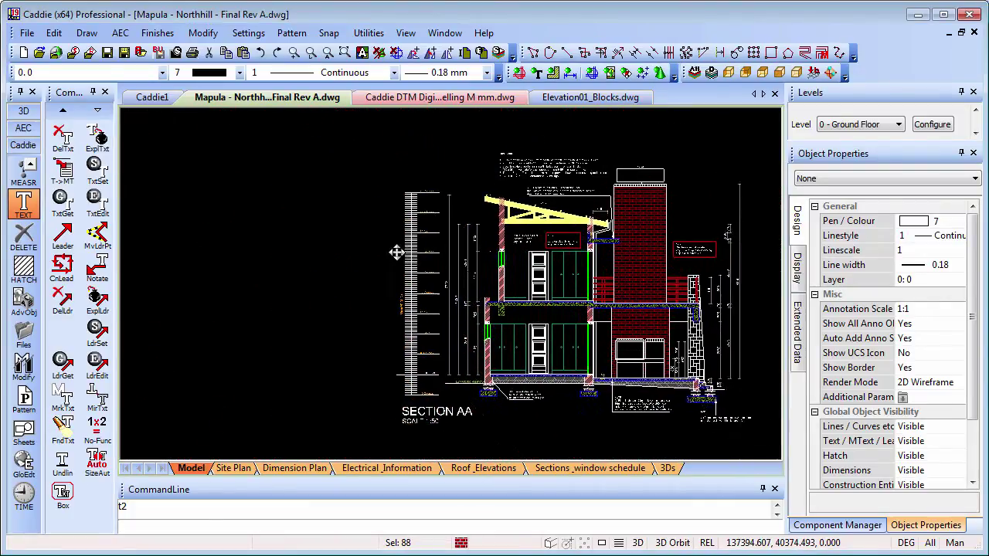
pyautogui.scroll(-5, 491, 269)
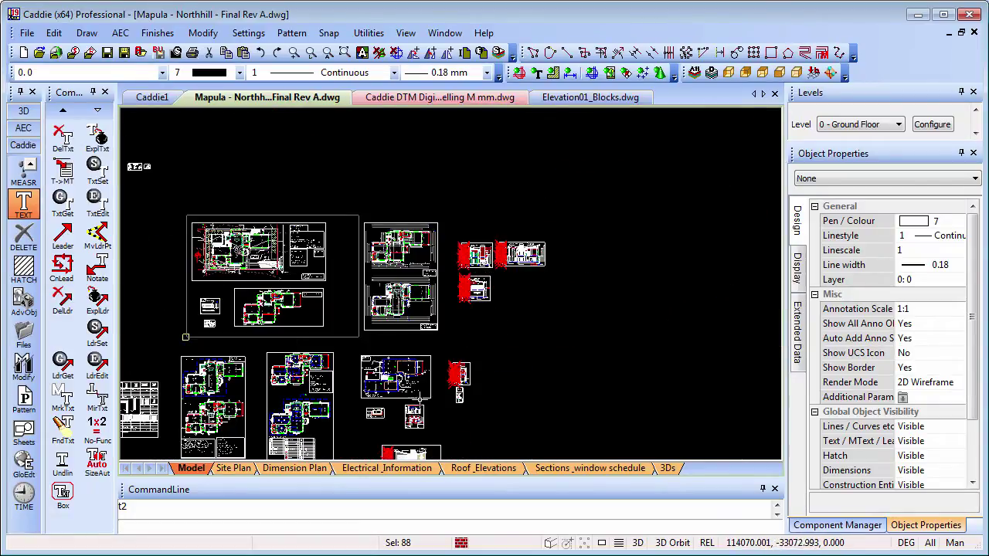
pyautogui.moveTo(414, 344); pyautogui.dragTo(413, 302, button='middle')
pyautogui.scroll(6, 452, 309)
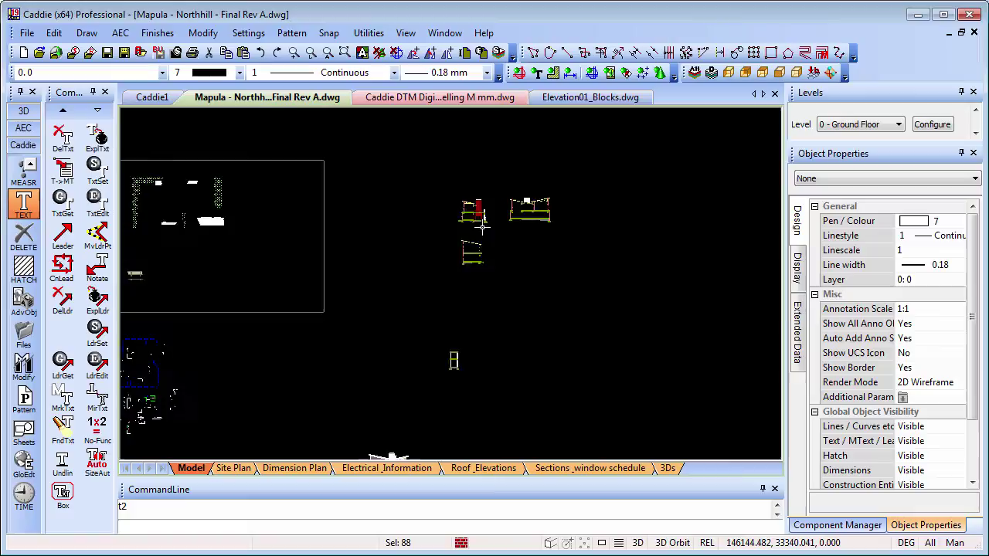
pyautogui.scroll(2, 453, 309)
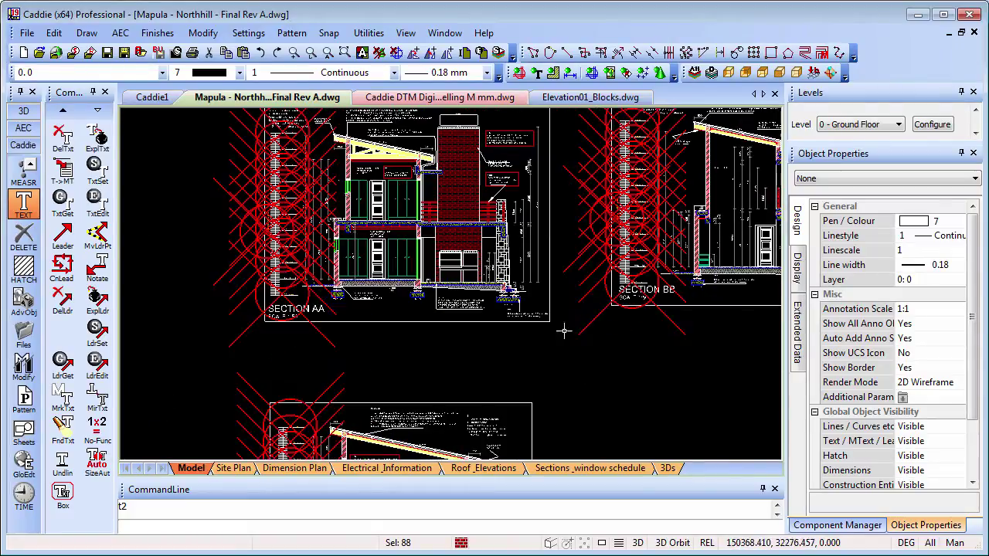
# - Display only the selected Courses labels and zoom in to inspect them
pyautogui.rightClick(595, 379)
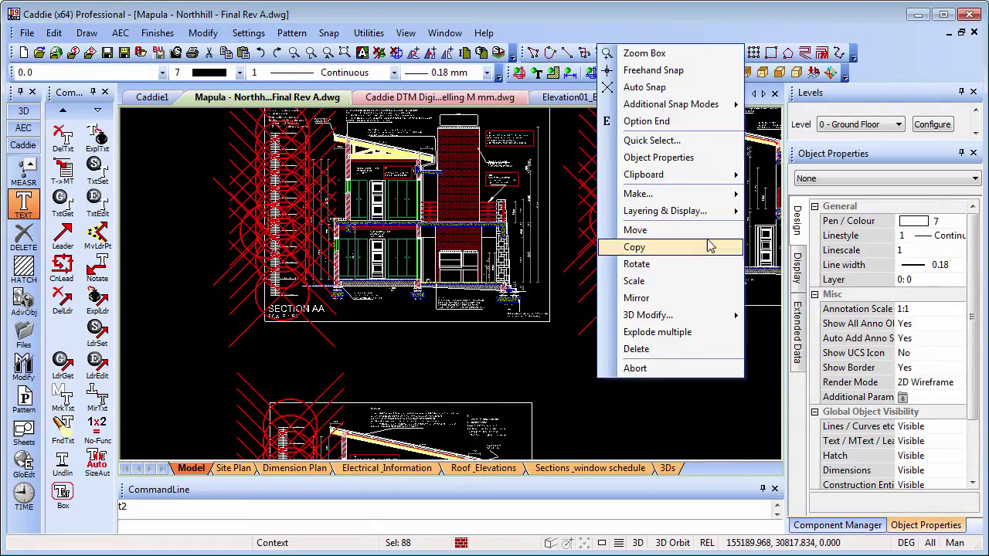
pyautogui.moveTo(699, 220)
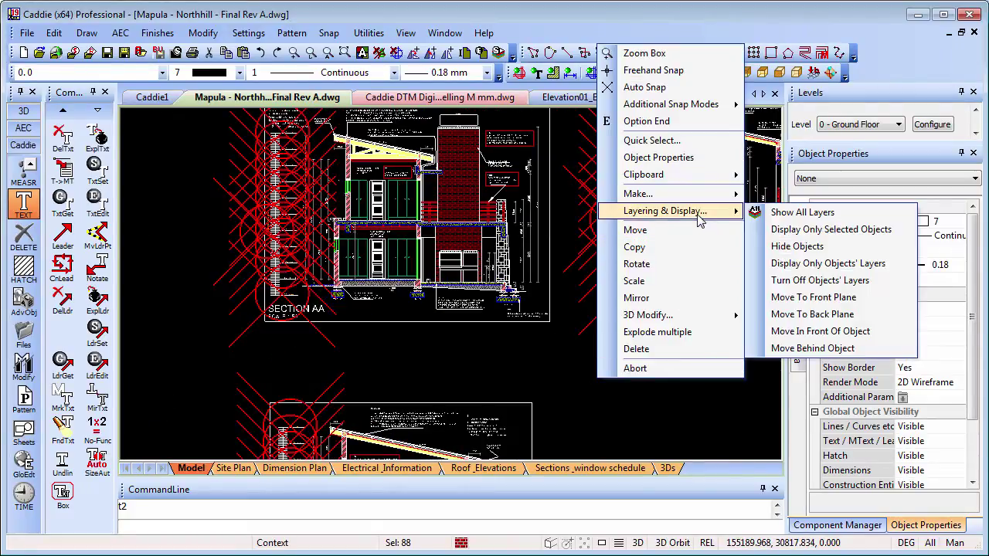
pyautogui.click(811, 231)
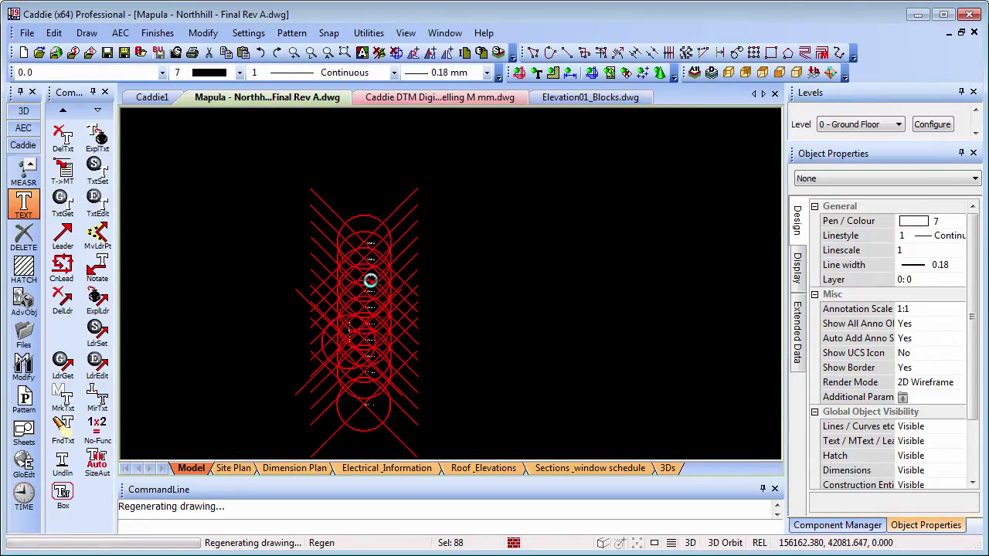
pyautogui.scroll(3, 369, 268)
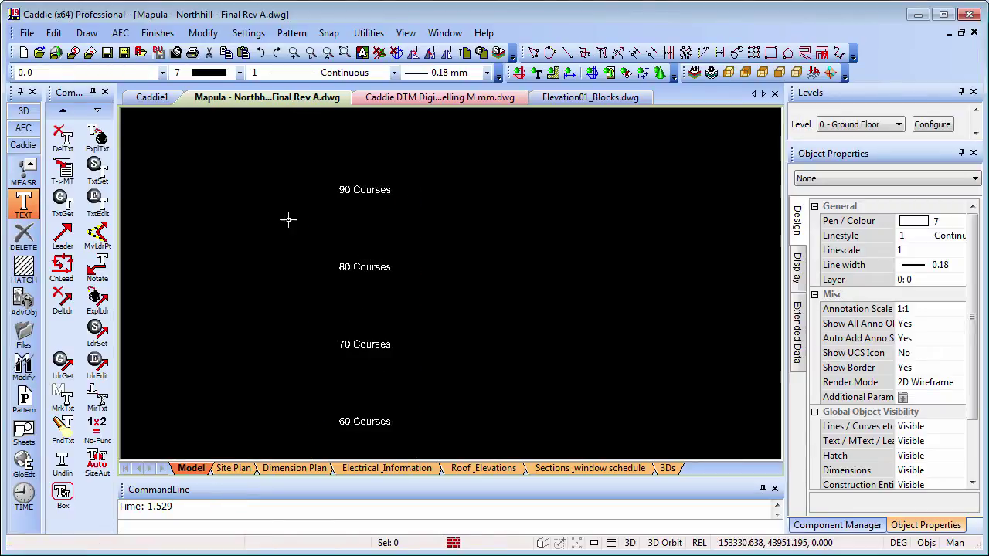
pyautogui.scroll(3, 364, 192)
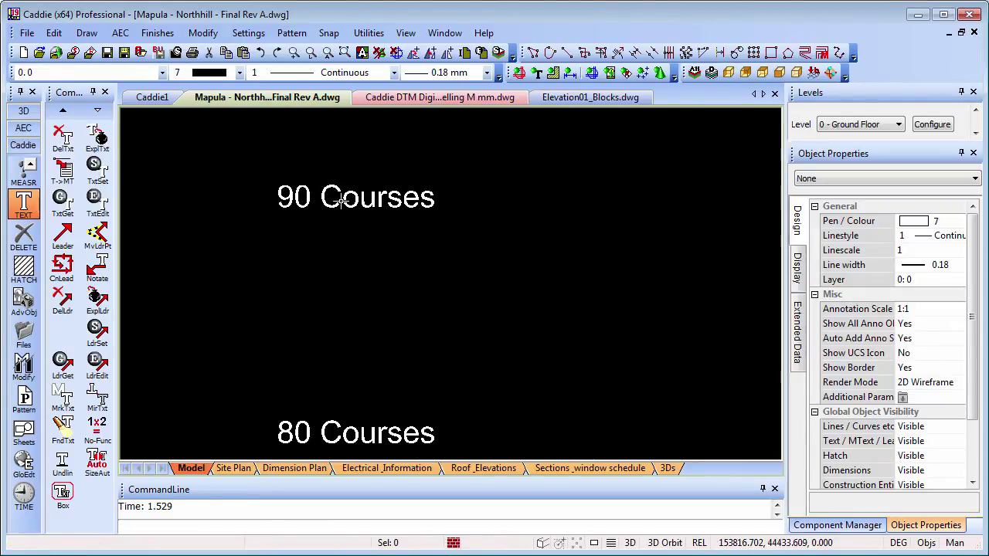
# - Zoom back out and set the scope to show all layers again
pyautogui.scroll(-3, 338, 199)
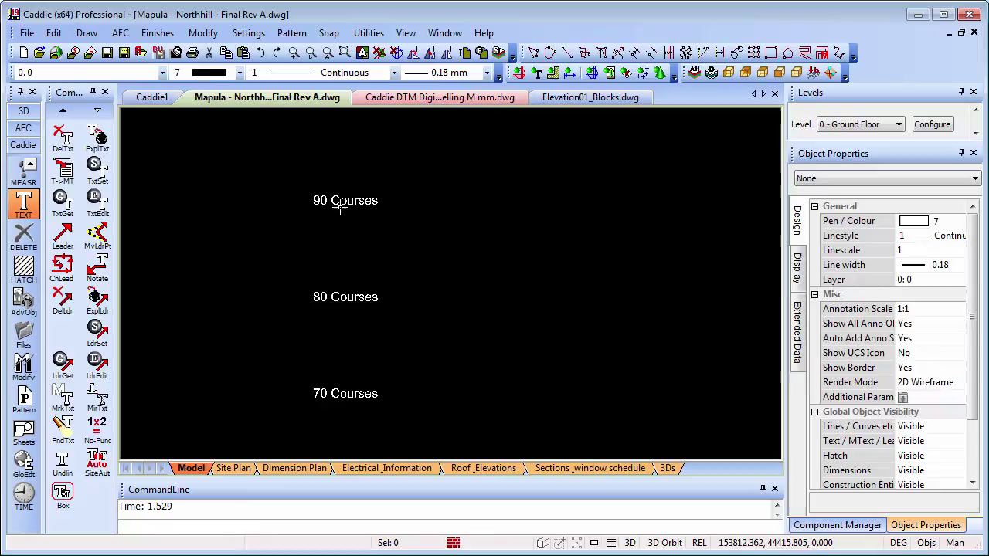
pyautogui.scroll(-2, 425, 285)
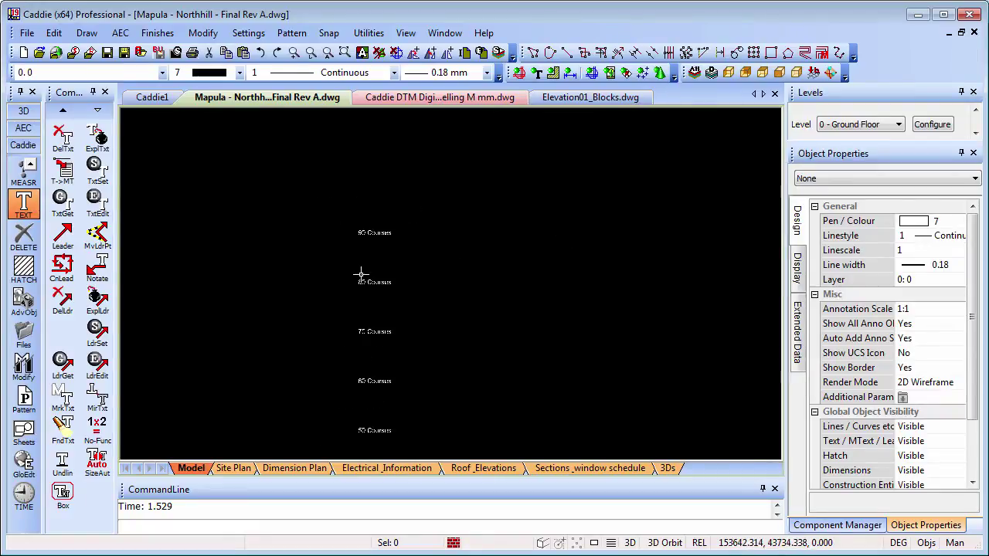
pyautogui.scroll(3, 359, 274)
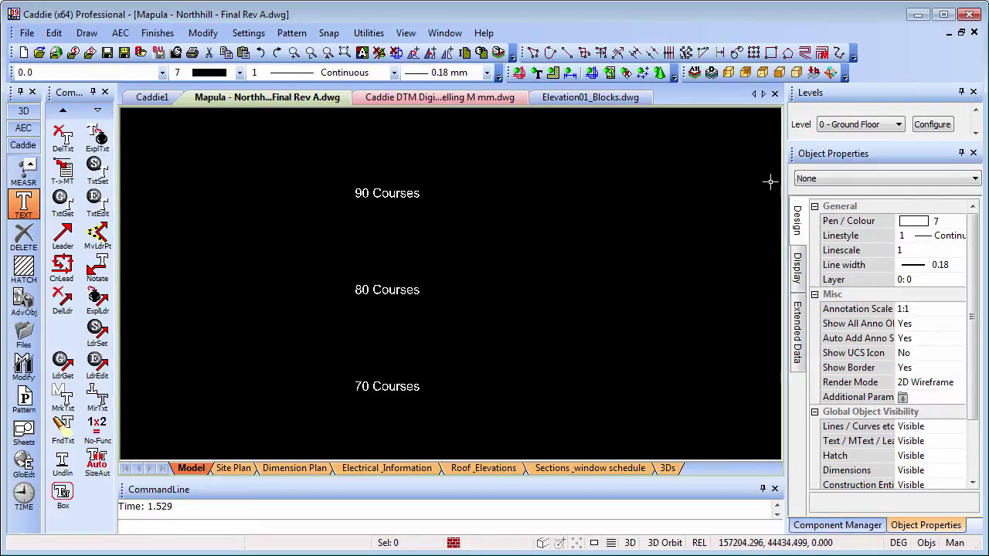
pyautogui.click(693, 72)
# - Zoom out and pan the section drawing view up slightly
pyautogui.scroll(-2, 423, 301)
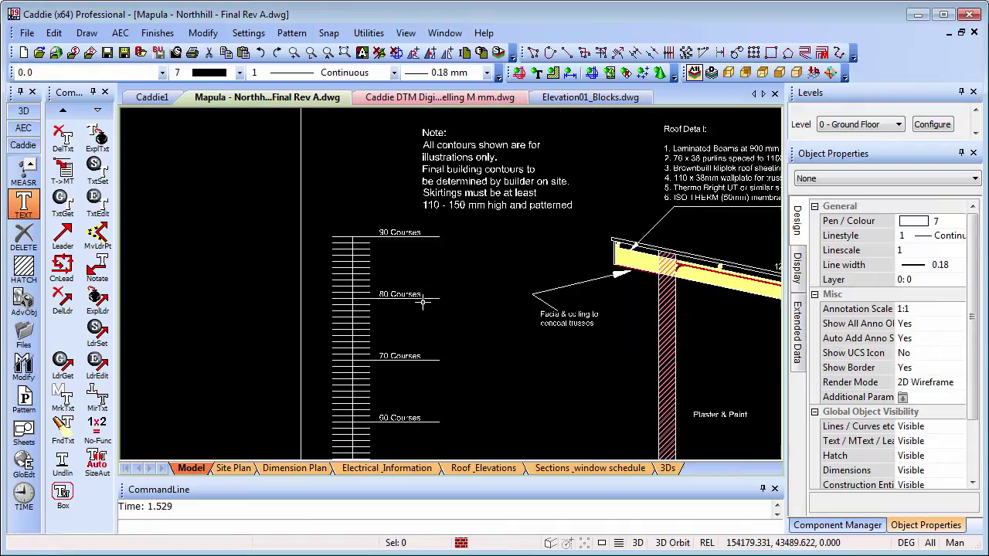
pyautogui.moveTo(483, 344); pyautogui.dragTo(485, 263, button='middle')
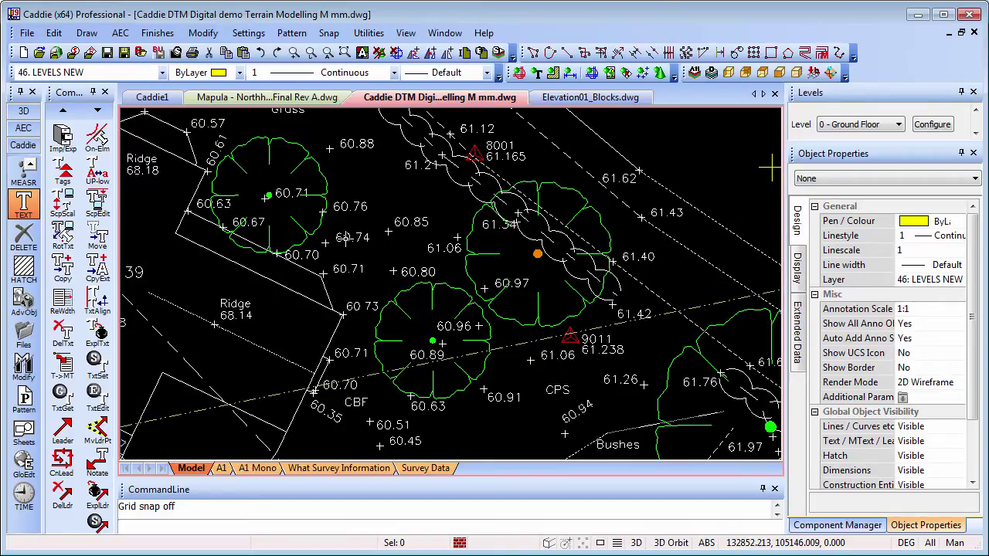
# - Display only the layer of the 60.85 spot level label, then clear the selection
pyautogui.click(345, 240)
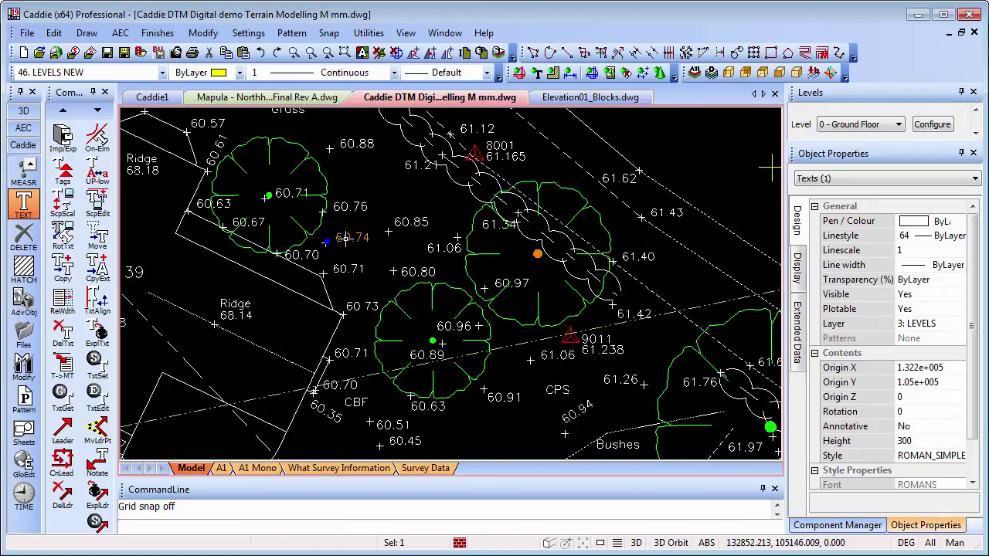
pyautogui.press('Escape')
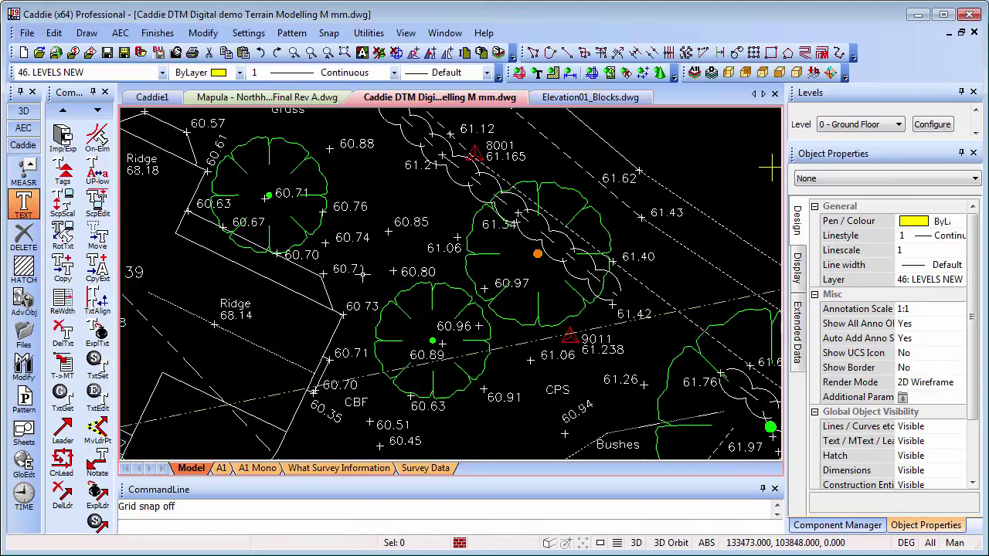
pyautogui.click(423, 222)
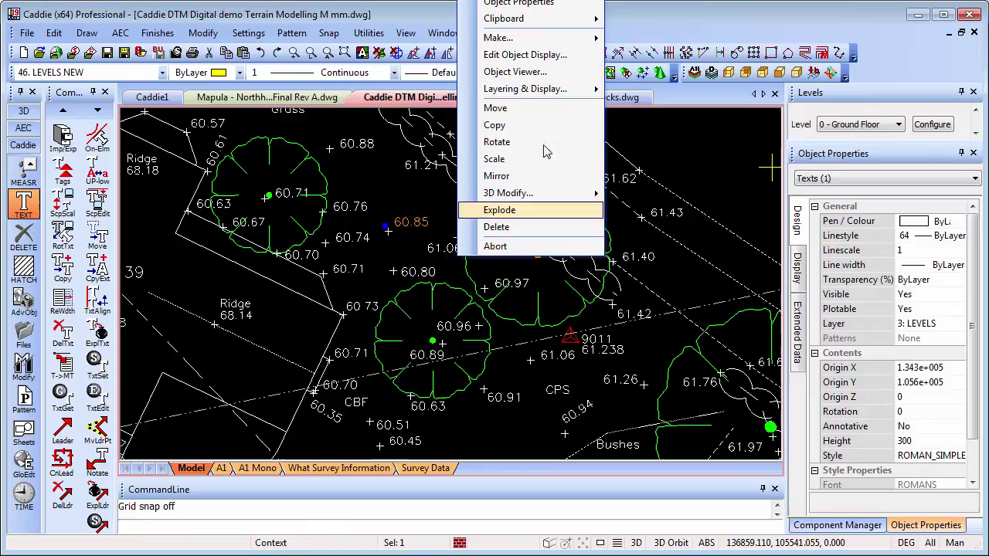
pyautogui.moveTo(541, 91)
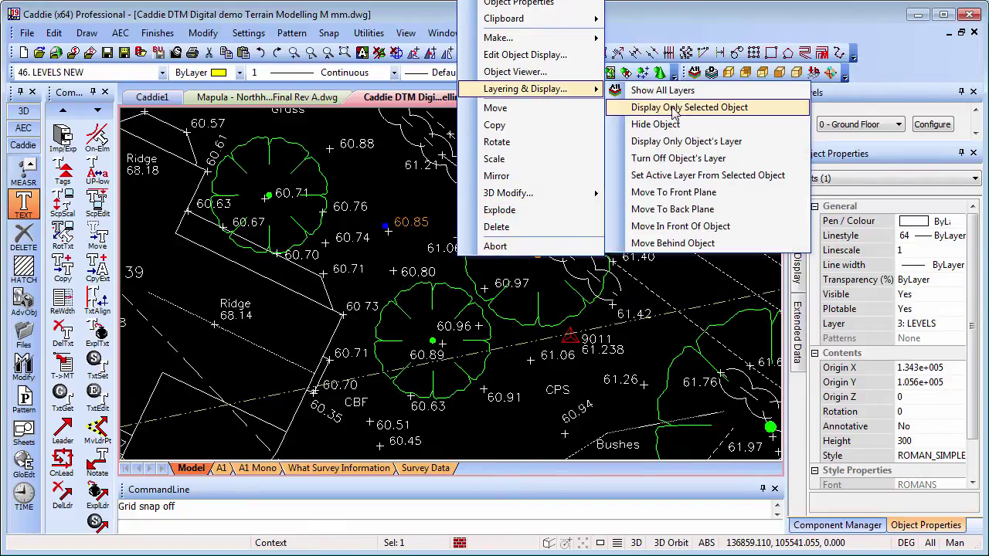
pyautogui.click(690, 142)
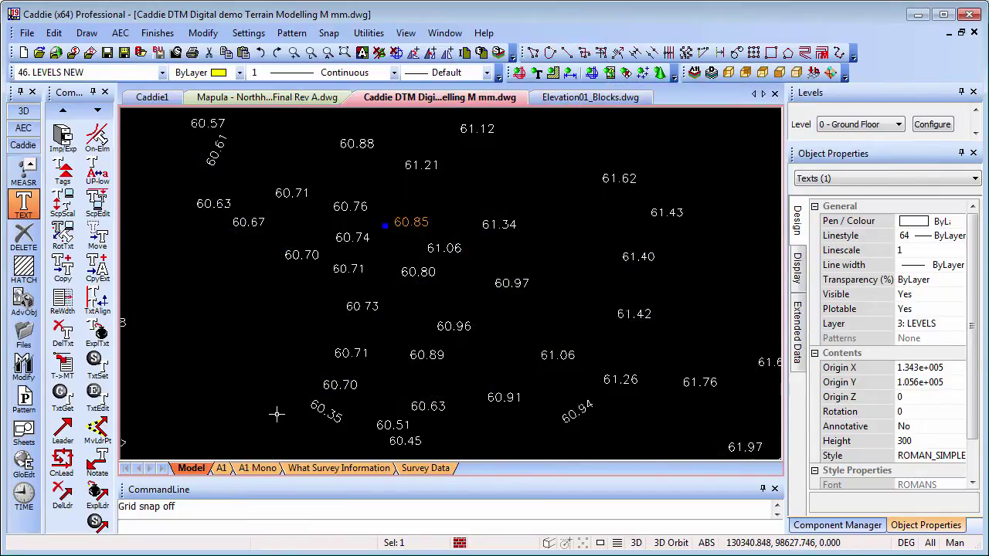
pyautogui.press('Escape')
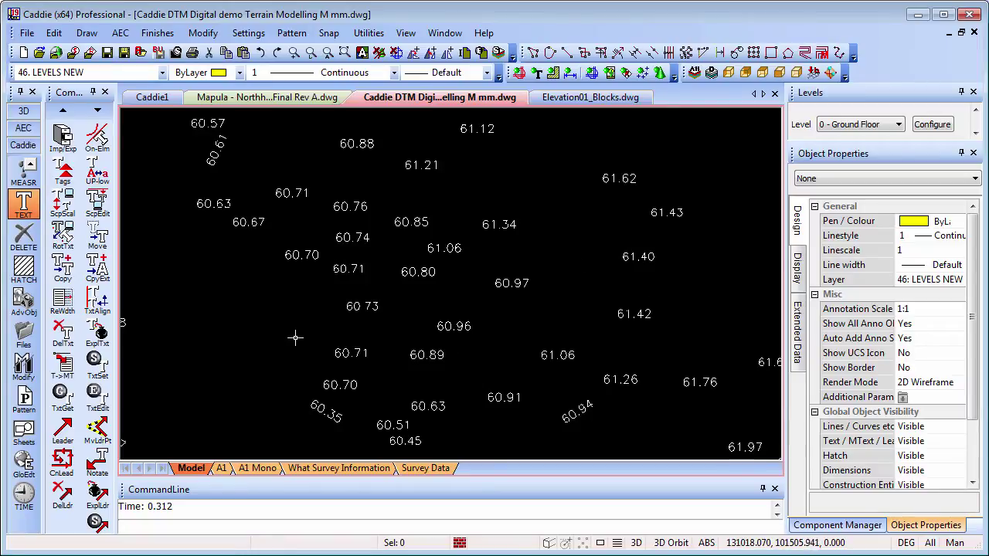
# - Copy multiple spot levels with copy and increment onto layer 46: LEVELS NEW, starting at 35
pyautogui.click(101, 275)
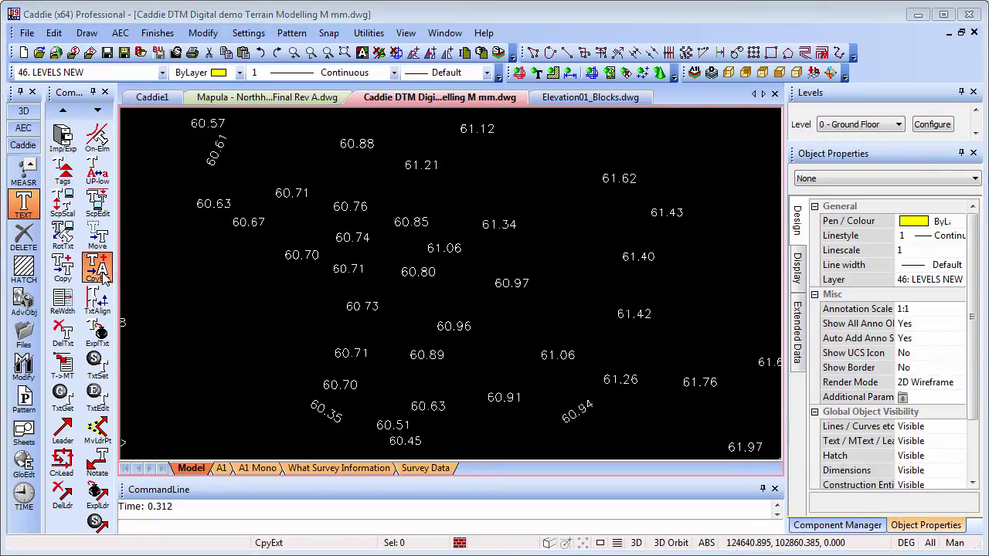
pyautogui.click(196, 333)
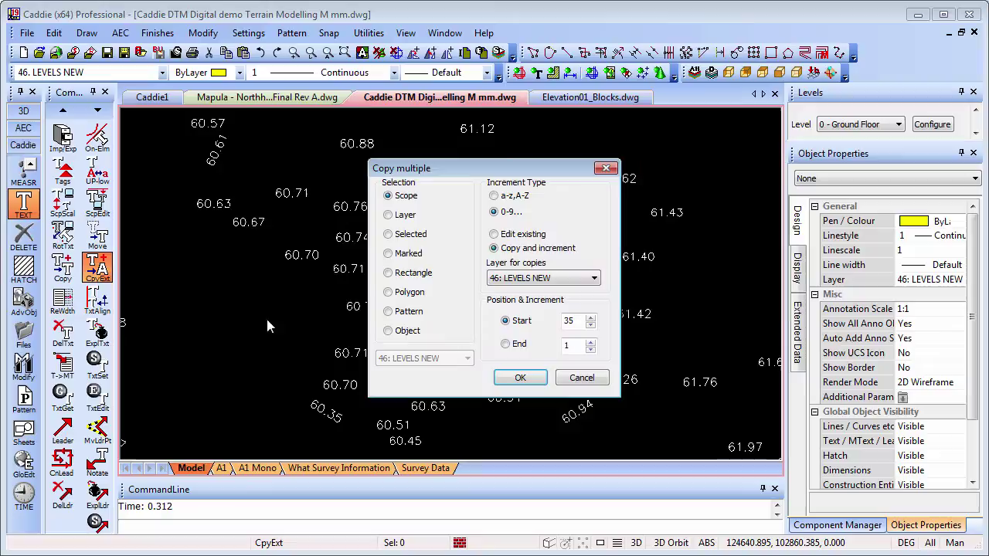
pyautogui.moveTo(478, 173); pyautogui.dragTo(525, 143)
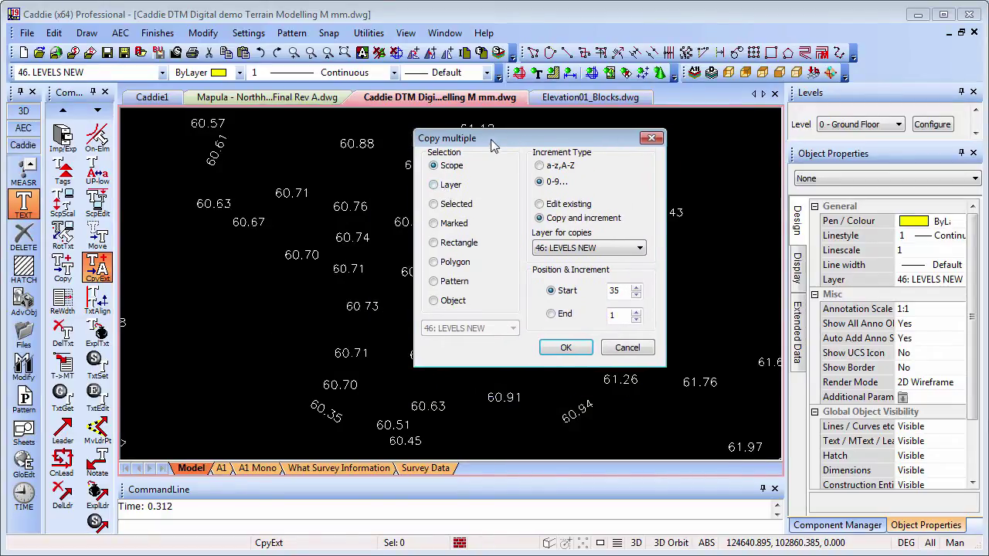
pyautogui.moveTo(494, 146); pyautogui.dragTo(638, 105)
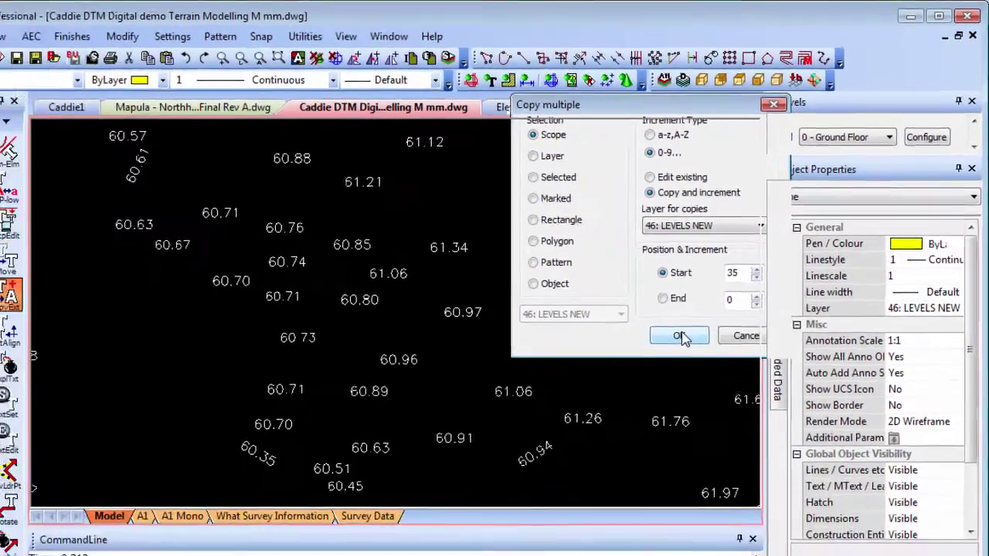
pyautogui.click(600, 422)
pyautogui.rightClick(607, 276)
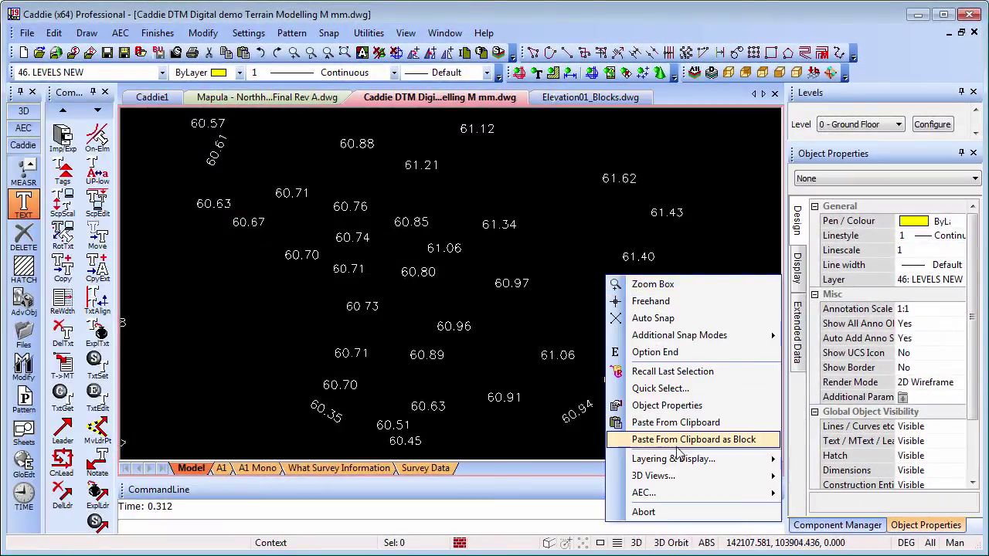
pyautogui.click(834, 477)
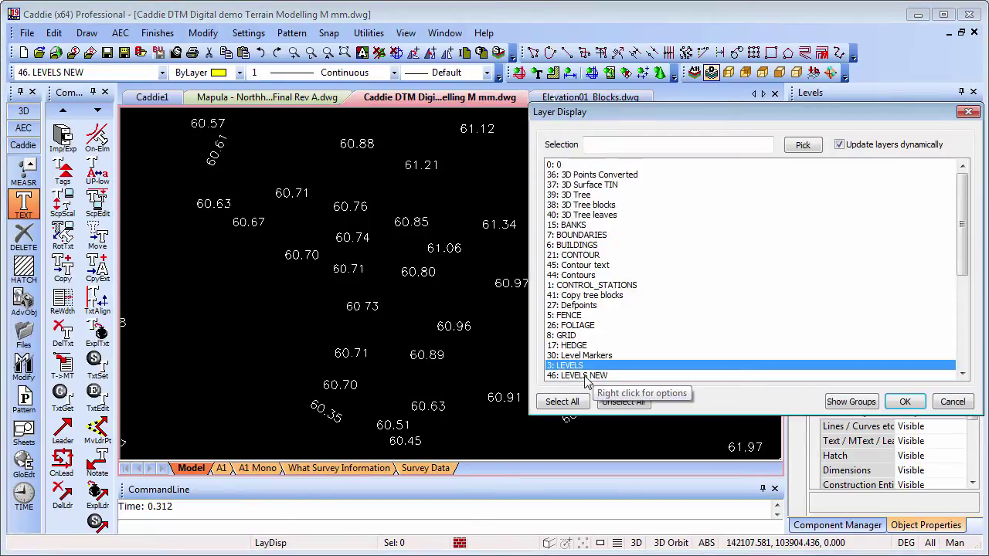
pyautogui.keyDown('ctrl'); pyautogui.click(586, 375); pyautogui.keyUp('ctrl')
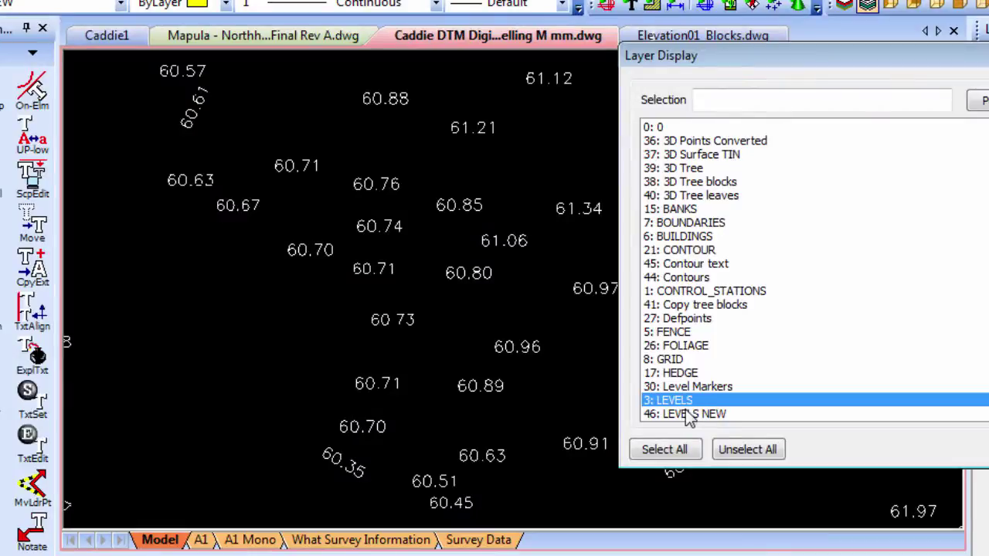
pyautogui.click(583, 375)
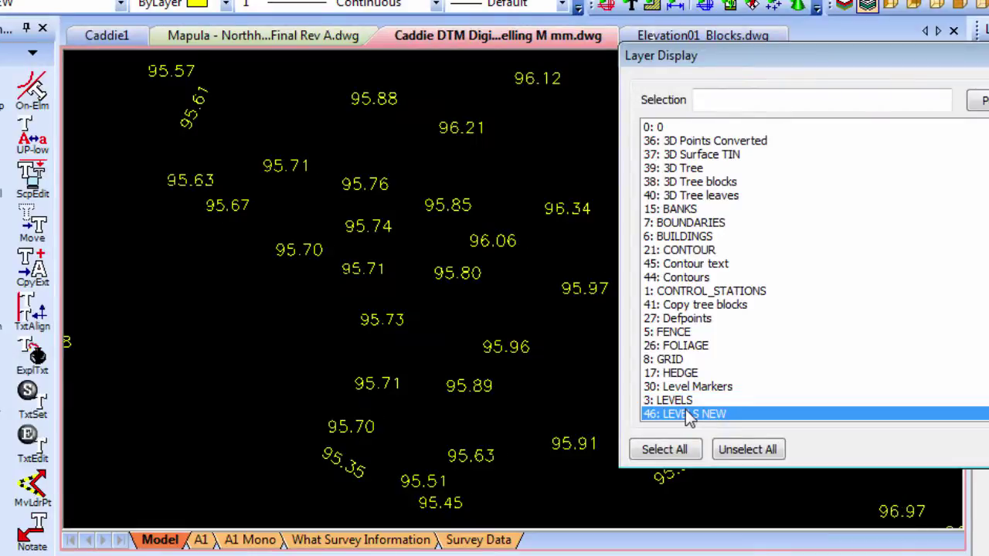
pyautogui.click(682, 402)
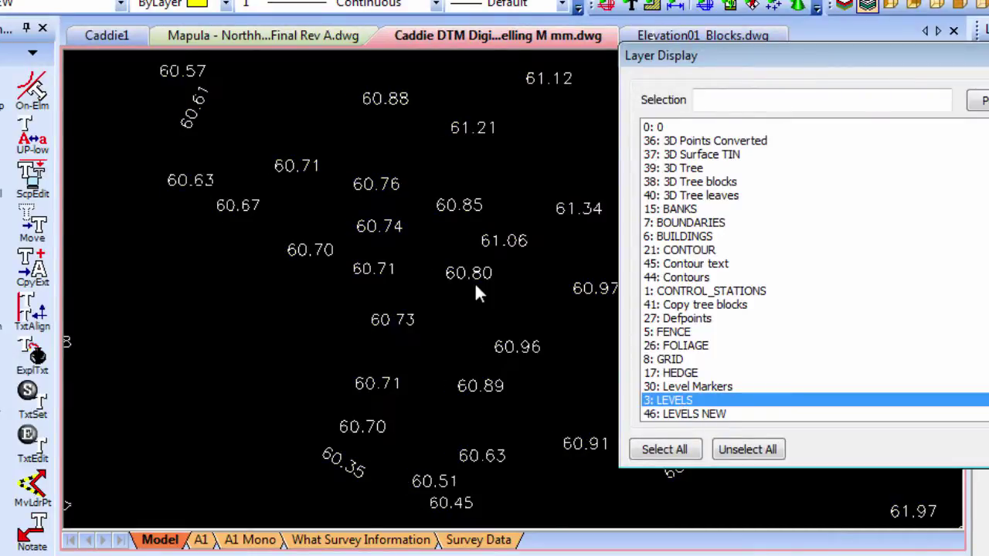
pyautogui.click(674, 414)
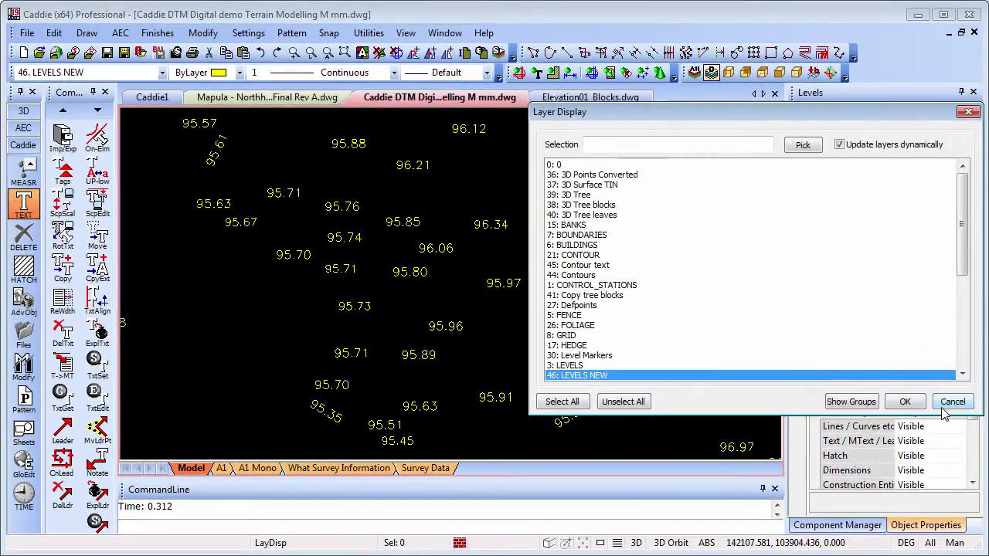
pyautogui.click(952, 402)
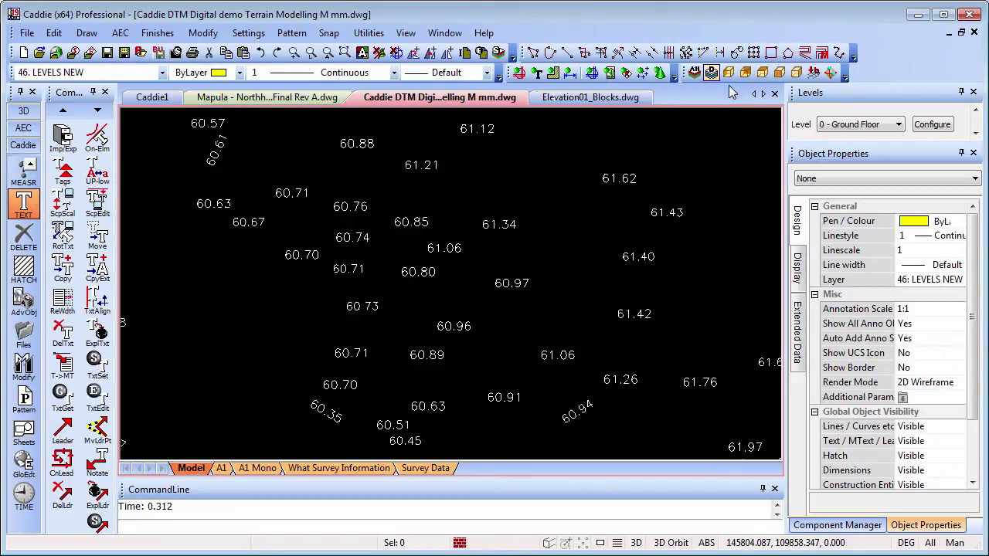
# - Set the scope to all layers, showing raised LEVELS NEW values beside the trees and survey linework
pyautogui.click(693, 72)
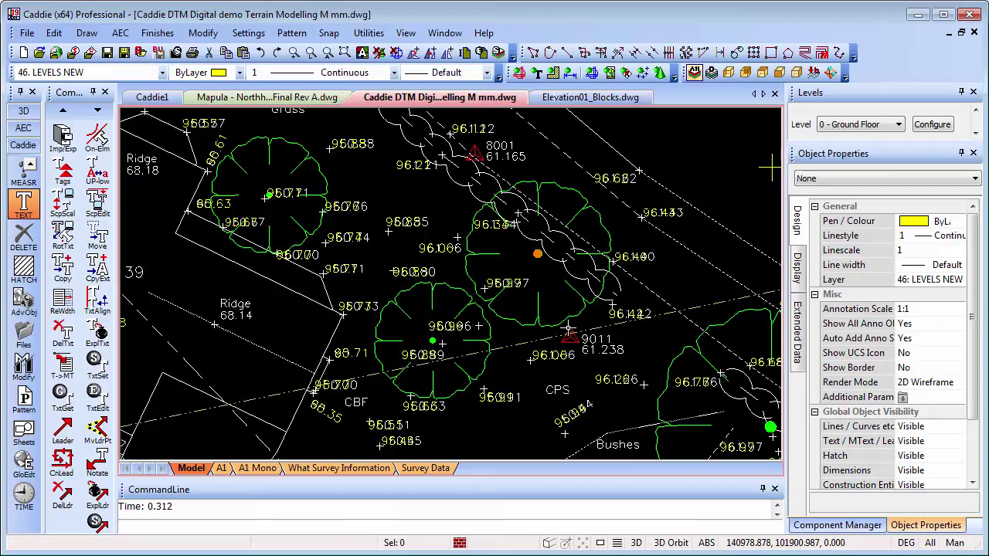